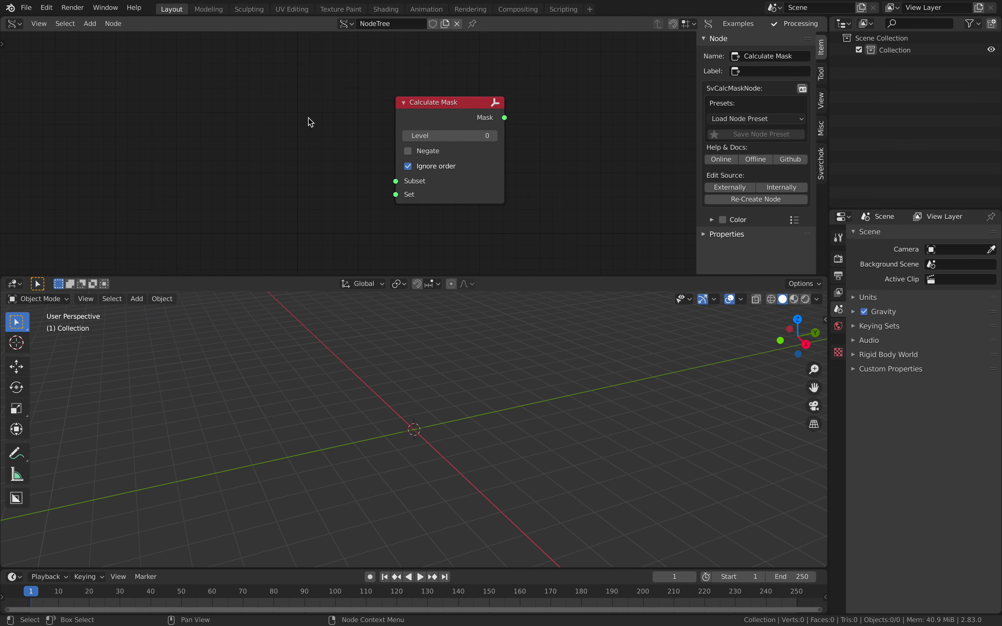
- Add a Plane node and place it well to the left of the Calculate Mask node
{"action": "key", "text": "shift+a"}
{"action": "left_click", "coordinate": [231, 104]}
{"action": "type", "text": "pllane"}
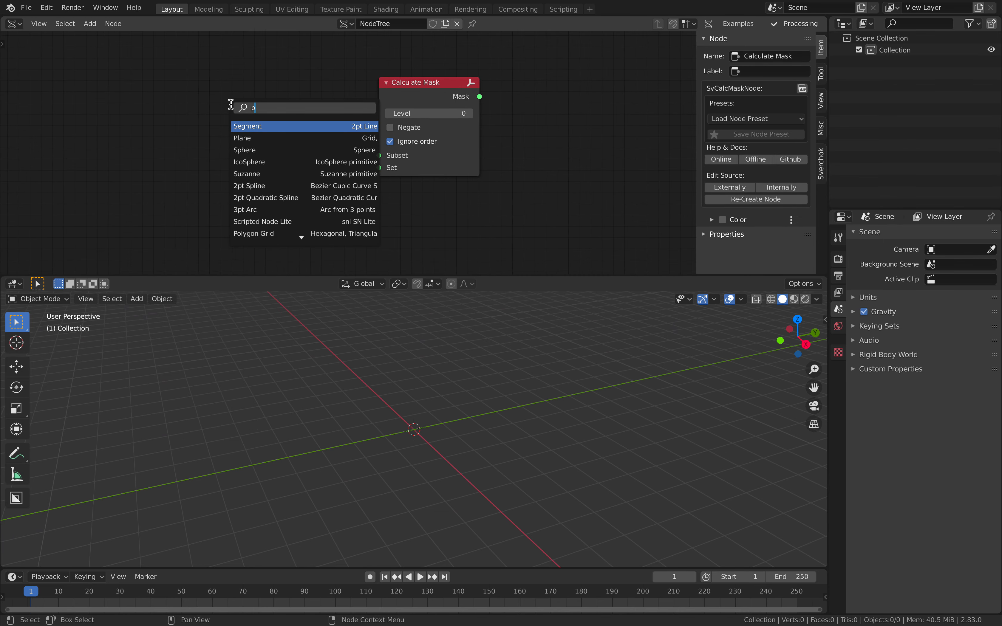
{"action": "key", "text": "BackSpace"}
{"action": "key", "text": "BackSpace"}
{"action": "key", "text": "BackSpace"}
{"action": "type", "text": "ane"}
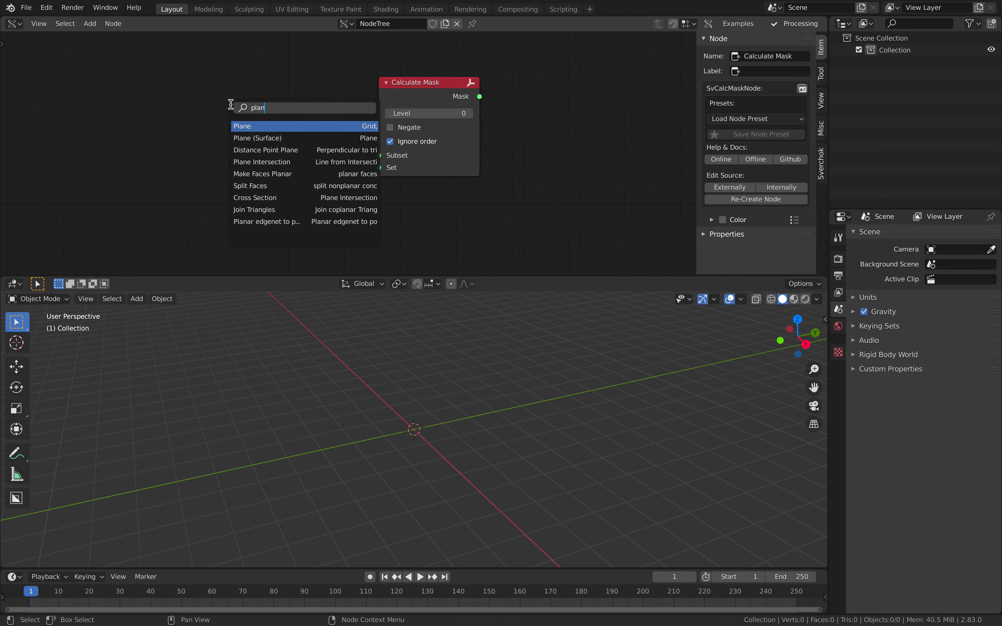
{"action": "key", "text": "Return"}
{"action": "left_click", "coordinate": [144, 88]}
{"action": "left_click_drag", "start_coordinate": [401, 97], "coordinate": [470, 102]}
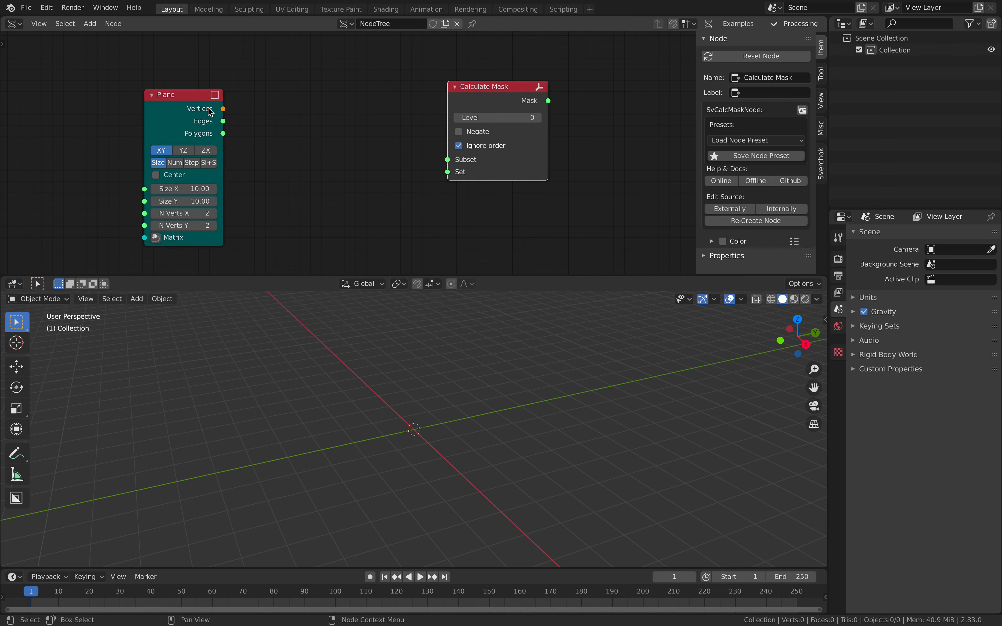
{"action": "left_click_drag", "start_coordinate": [199, 106], "coordinate": [145, 109]}
- Add a Bevel node between the Plane and Calculate Mask nodes
{"action": "key", "text": "shift+a"}
{"action": "left_click", "coordinate": [245, 103]}
{"action": "type", "text": "bev"}
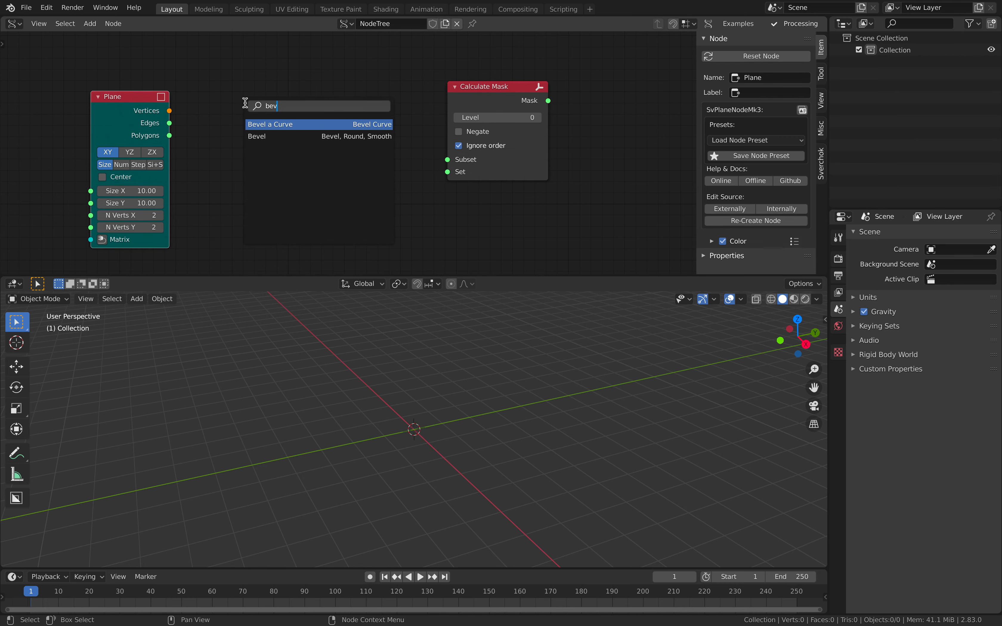
{"action": "key", "text": "Down"}
{"action": "key", "text": "Return"}
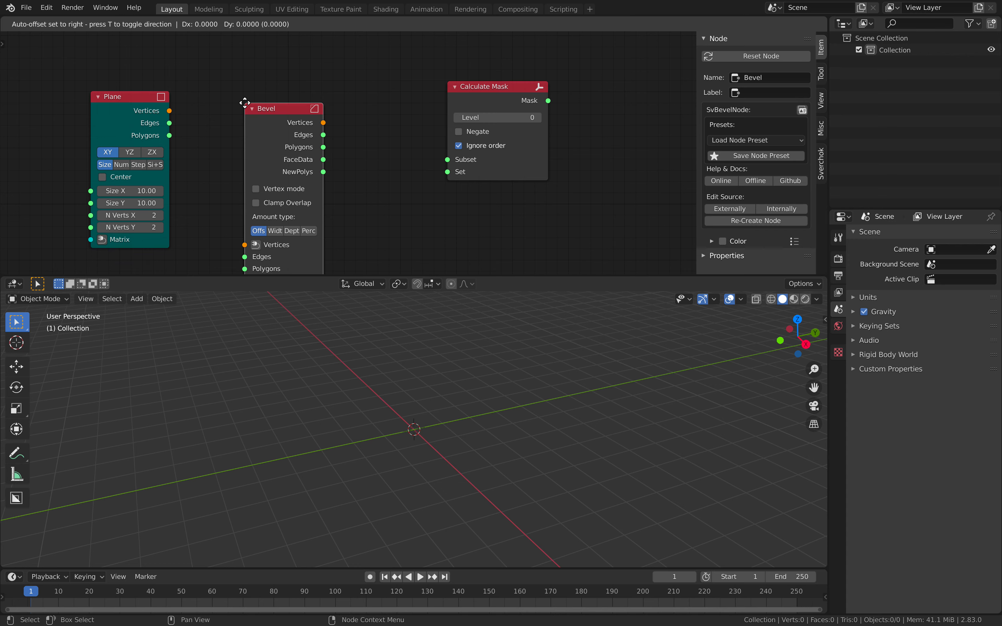
{"action": "left_click", "coordinate": [244, 57]}
- Link the Plane node's Vertices, Edges and Polygons outputs to the matching Bevel inputs
{"action": "left_click", "coordinate": [141, 96]}
{"action": "left_click", "coordinate": [275, 93], "text": "shift"}
{"action": "key", "text": "f"}
{"action": "left_click", "coordinate": [183, 58]}
- Connect the Bevel's Vertices, Edges and Polygons to a new Temporal Viewer node and move Calculate Mask out of its way
{"action": "left_click", "coordinate": [289, 68]}
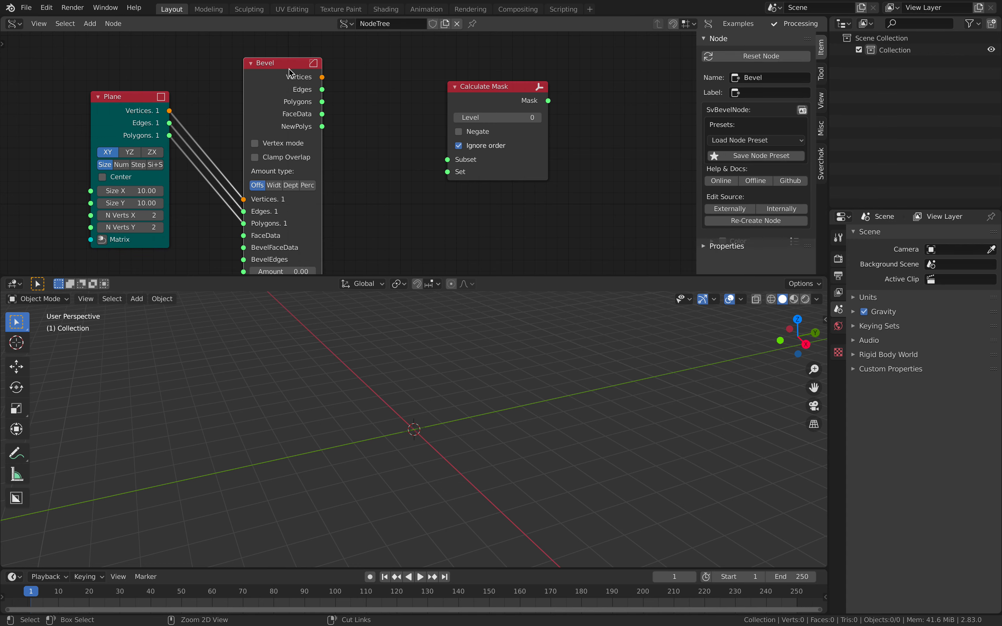
{"action": "left_click", "coordinate": [289, 68], "text": "ctrl+shift"}
{"action": "left_click_drag", "start_coordinate": [487, 88], "coordinate": [582, 139]}
{"action": "middle_click_drag", "start_coordinate": [432, 73], "coordinate": [442, 93]}
{"action": "left_click_drag", "start_coordinate": [441, 50], "coordinate": [466, 149]}
- Set the Plane node's N Verts X and N Verts Y to 5 each
{"action": "middle_click_drag", "start_coordinate": [126, 258], "coordinate": [150, 217]}
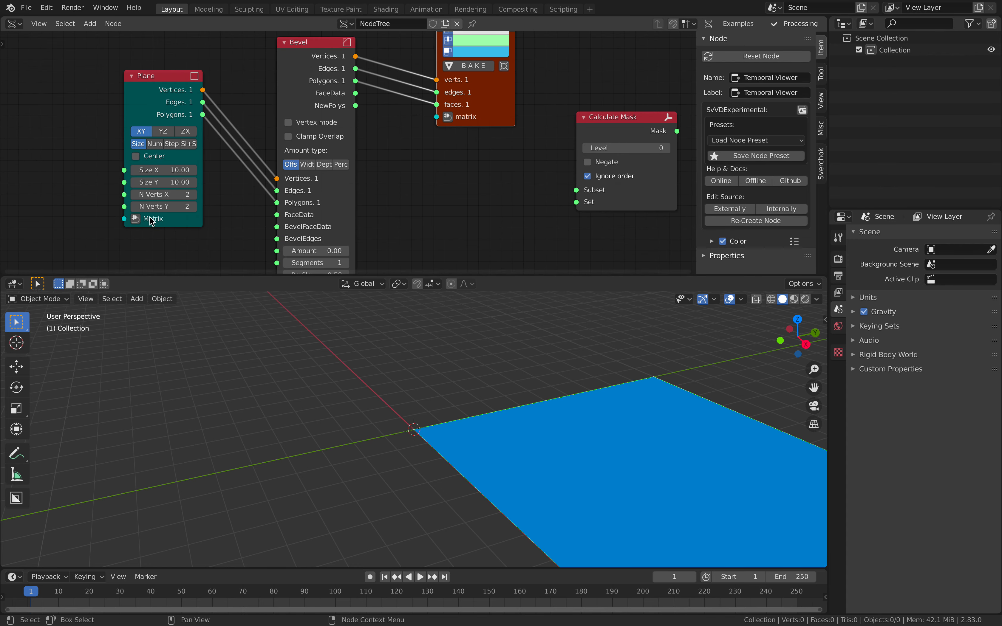
{"action": "left_click", "coordinate": [193, 195]}
{"action": "left_click", "coordinate": [193, 195]}
{"action": "left_click", "coordinate": [193, 195]}
{"action": "left_click", "coordinate": [193, 206]}
{"action": "left_click", "coordinate": [193, 206]}
{"action": "middle_click_drag", "start_coordinate": [580, 476], "coordinate": [427, 387]}
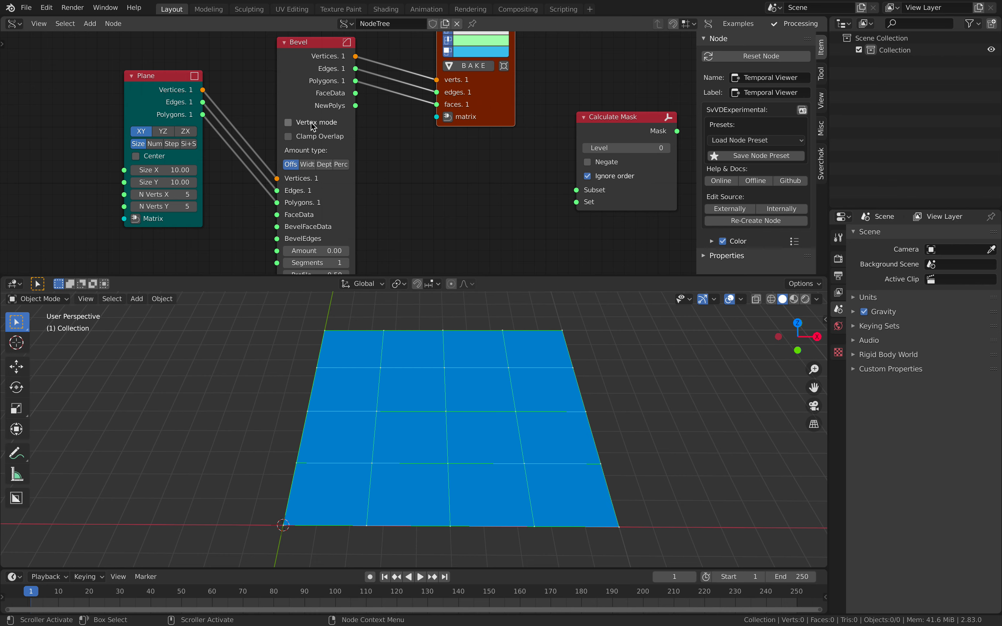
- Enable Vertex mode on the Bevel node and set its Amount to 0.67
{"action": "middle_click_drag", "start_coordinate": [432, 329], "coordinate": [425, 340]}
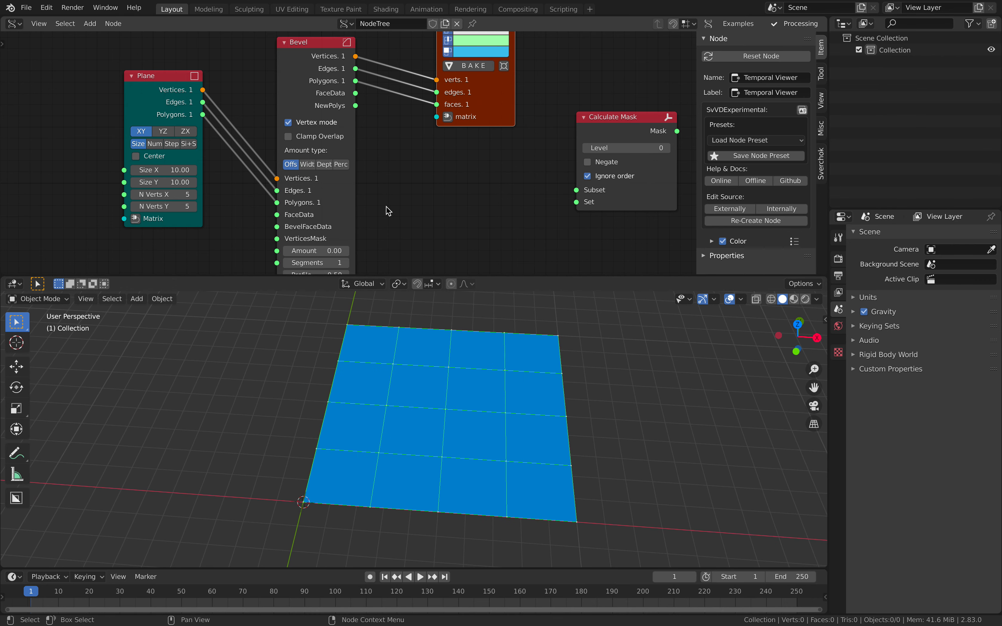
{"action": "scroll", "coordinate": [335, 240], "scroll_direction": "down", "scroll_amount": 1}
{"action": "left_click_drag", "start_coordinate": [319, 244], "coordinate": [352, 244]}
{"action": "middle_click_drag", "start_coordinate": [414, 435], "coordinate": [439, 435]}
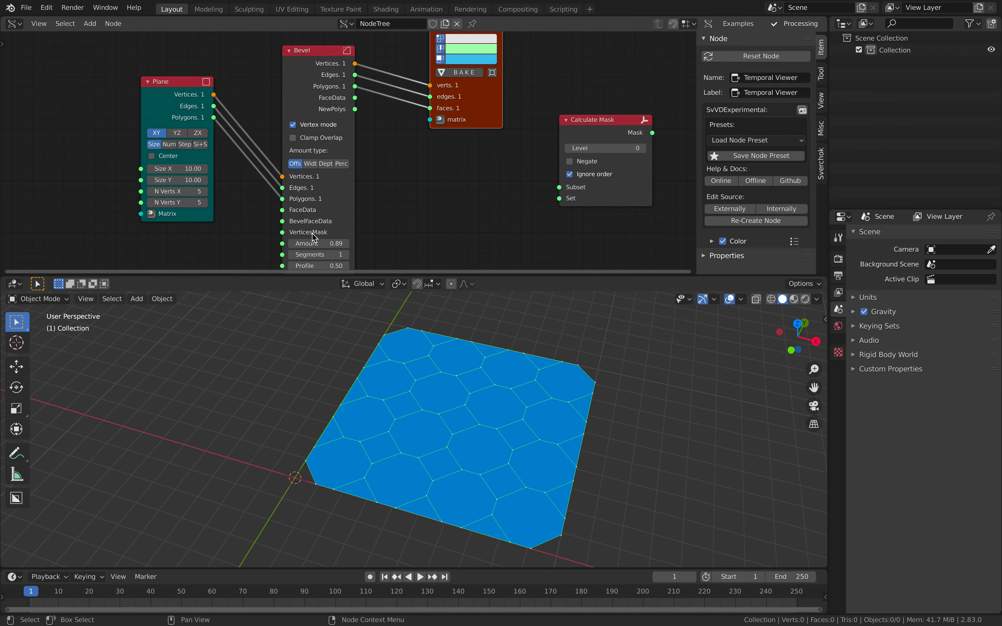
{"action": "left_click_drag", "start_coordinate": [319, 244], "coordinate": [303, 243]}
{"action": "middle_click_drag", "start_coordinate": [484, 385], "coordinate": [356, 385]}
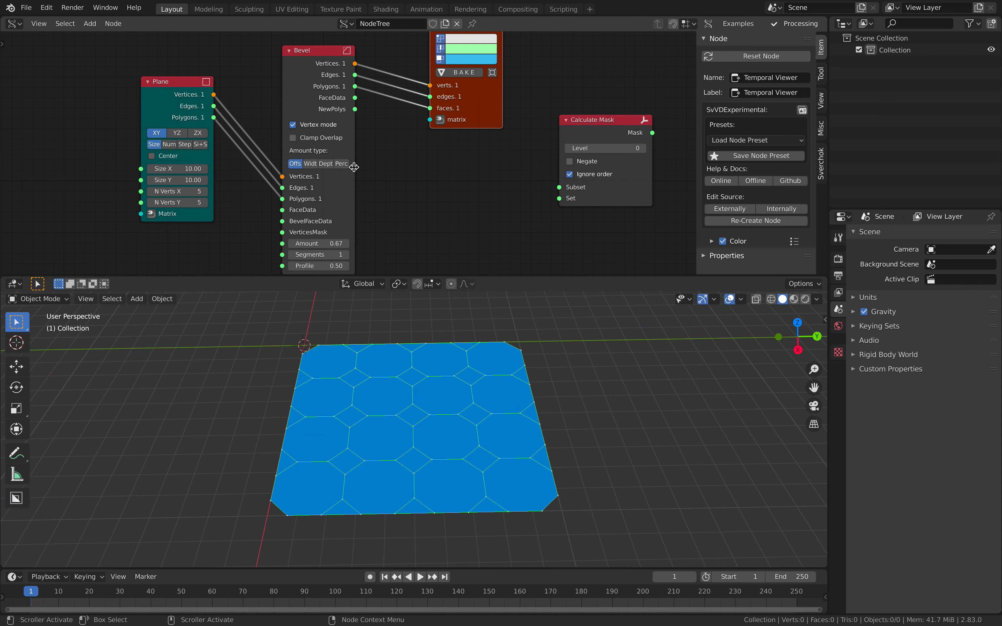
- Enlarge the node editor area and link the Bevel's NewPolys output to the Temporal Viewer's faces input
{"action": "middle_click_drag", "start_coordinate": [359, 168], "coordinate": [344, 188]}
{"action": "scroll", "coordinate": [344, 189], "scroll_direction": "up", "scroll_amount": 2}
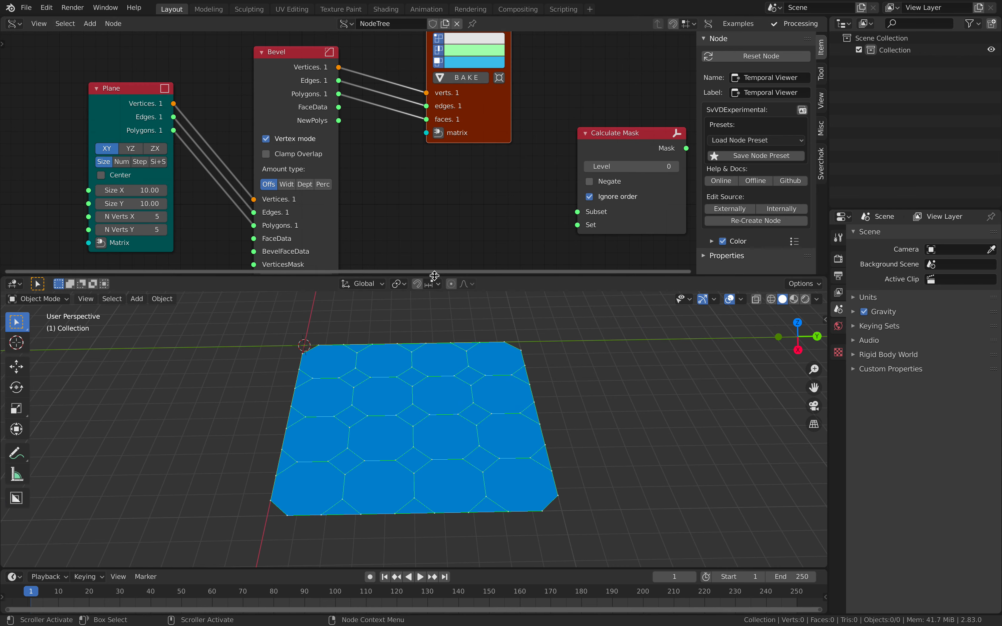
{"action": "left_click_drag", "start_coordinate": [434, 276], "coordinate": [434, 330]}
{"action": "middle_click_drag", "start_coordinate": [352, 167], "coordinate": [287, 174]}
{"action": "scroll", "coordinate": [288, 174], "scroll_direction": "up", "scroll_amount": 1}
{"action": "left_click_drag", "start_coordinate": [273, 152], "coordinate": [308, 143]}
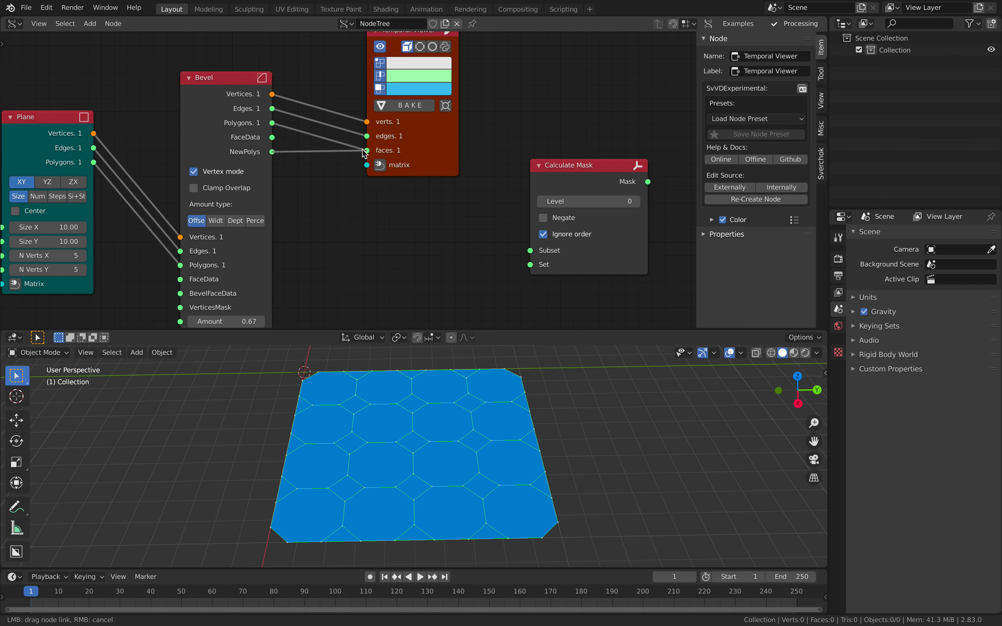
{"action": "left_click_drag", "start_coordinate": [364, 154], "coordinate": [367, 150]}
{"action": "middle_click_drag", "start_coordinate": [447, 421], "coordinate": [413, 448]}
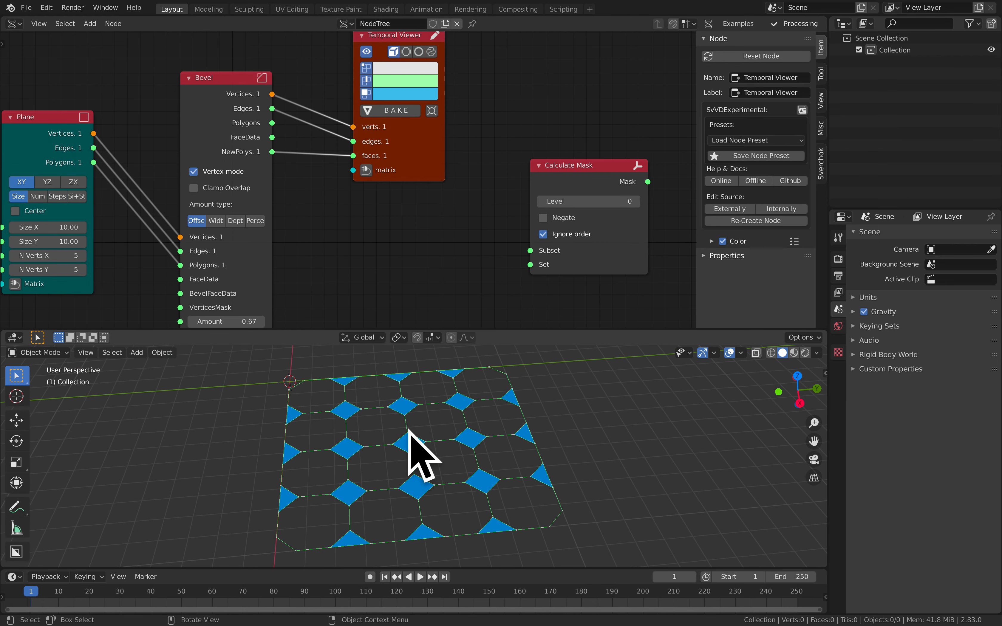
- Move the Temporal Viewer aside and add an Extrude Region node below it
{"action": "left_click_drag", "start_coordinate": [399, 169], "coordinate": [497, 128]}
{"action": "key", "text": "shift+a"}
{"action": "left_click", "coordinate": [429, 164]}
{"action": "type", "text": "extrud"}
{"action": "key", "text": "Down"}
{"action": "key", "text": "Down"}
{"action": "key", "text": "Down"}
{"action": "key", "text": "Down"}
{"action": "key", "text": "Down"}
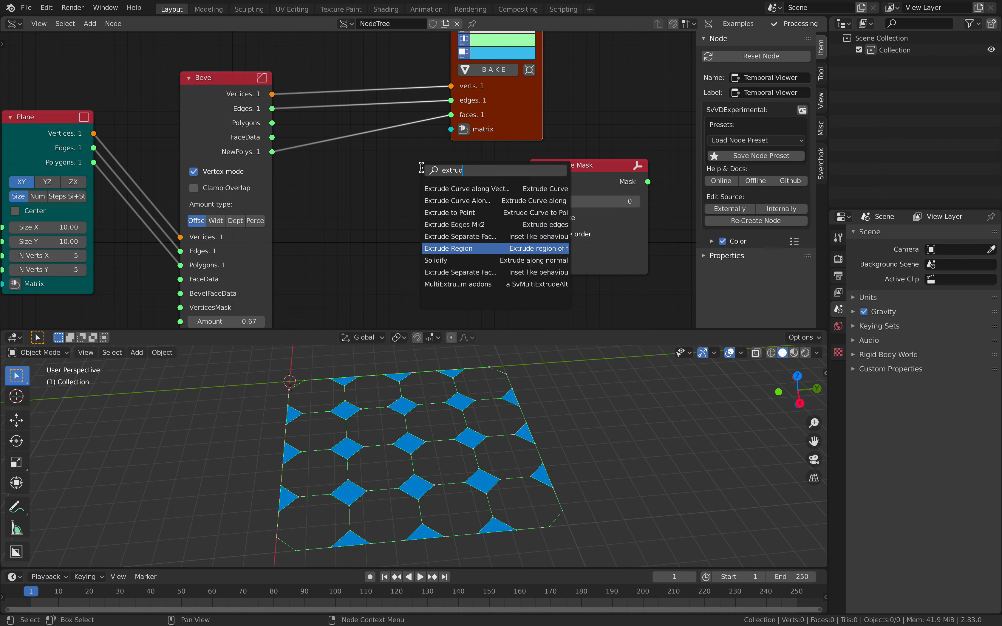
{"action": "key", "text": "Return"}
{"action": "left_click", "coordinate": [421, 167]}
- Rearrange the nodes so that Calculate Mask sits between Bevel and Extrude Region
{"action": "scroll", "coordinate": [379, 181], "scroll_direction": "down", "scroll_amount": 2}
{"action": "middle_click_drag", "start_coordinate": [379, 181], "coordinate": [376, 167]}
{"action": "left_click_drag", "start_coordinate": [241, 101], "coordinate": [229, 129]}
{"action": "scroll", "coordinate": [313, 228], "scroll_direction": "down", "scroll_amount": 1}
{"action": "middle_click_drag", "start_coordinate": [313, 229], "coordinate": [314, 212]}
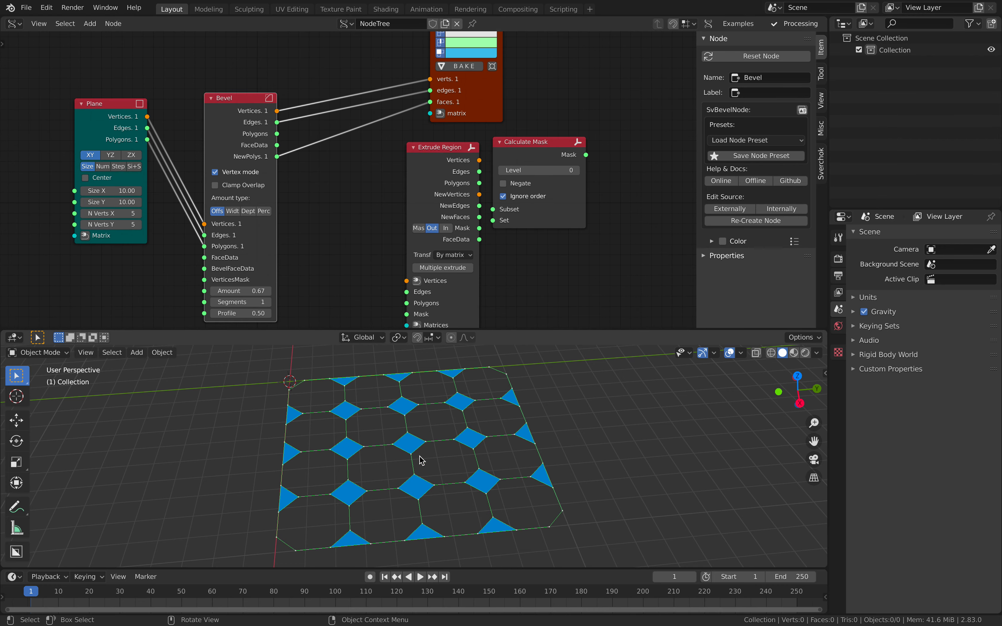
{"action": "left_click_drag", "start_coordinate": [420, 205], "coordinate": [413, 195]}
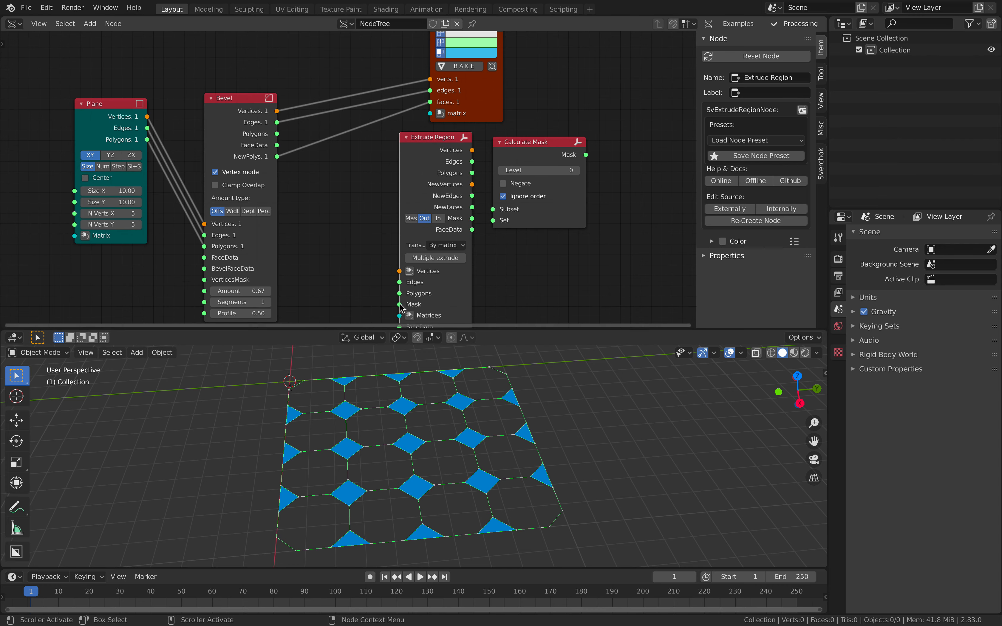
{"action": "left_click_drag", "start_coordinate": [399, 304], "coordinate": [384, 305]}
{"action": "left_click_drag", "start_coordinate": [350, 257], "coordinate": [352, 254]}
{"action": "left_click_drag", "start_coordinate": [545, 147], "coordinate": [329, 178]}
{"action": "left_click_drag", "start_coordinate": [432, 147], "coordinate": [524, 138]}
{"action": "left_click_drag", "start_coordinate": [353, 175], "coordinate": [403, 171]}
- Space out the Plane, Bevel and Calculate Mask nodes to leave room for links between them
{"action": "left_click_drag", "start_coordinate": [135, 118], "coordinate": [78, 119]}
{"action": "left_click_drag", "start_coordinate": [229, 115], "coordinate": [165, 110]}
{"action": "middle_click_drag", "start_coordinate": [165, 110], "coordinate": [209, 107]}
{"action": "scroll", "coordinate": [328, 159], "scroll_direction": "up", "scroll_amount": 1}
{"action": "left_click_drag", "start_coordinate": [410, 162], "coordinate": [392, 157]}
{"action": "scroll", "coordinate": [337, 167], "scroll_direction": "up", "scroll_amount": 1}
{"action": "middle_click_drag", "start_coordinate": [314, 152], "coordinate": [367, 145]}
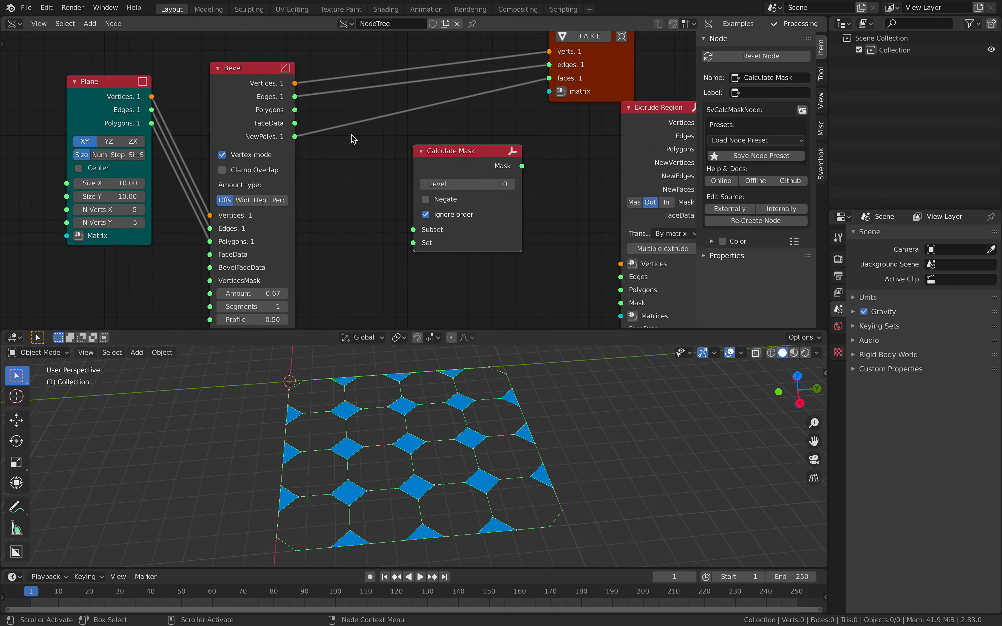
- Link the Bevel's Polygons to Calculate Mask's Set and NewPolys to its Subset, and move Calculate Mask closer to Bevel
{"action": "left_click_drag", "start_coordinate": [295, 110], "coordinate": [326, 92]}
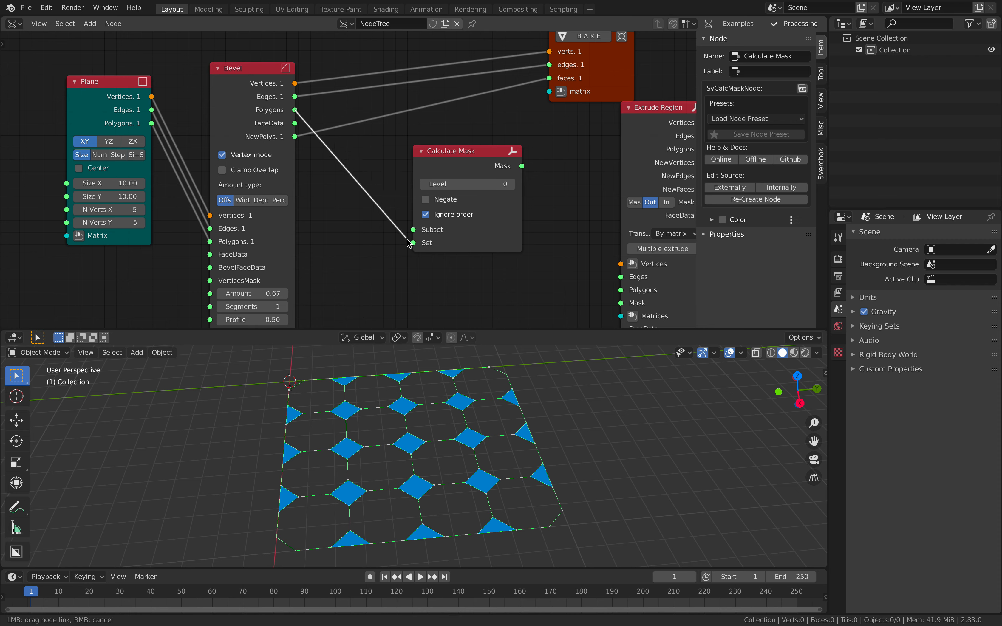
{"action": "left_click_drag", "start_coordinate": [411, 244], "coordinate": [413, 243]}
{"action": "left_click_drag", "start_coordinate": [297, 134], "coordinate": [314, 144]}
{"action": "left_click_drag", "start_coordinate": [411, 232], "coordinate": [413, 230]}
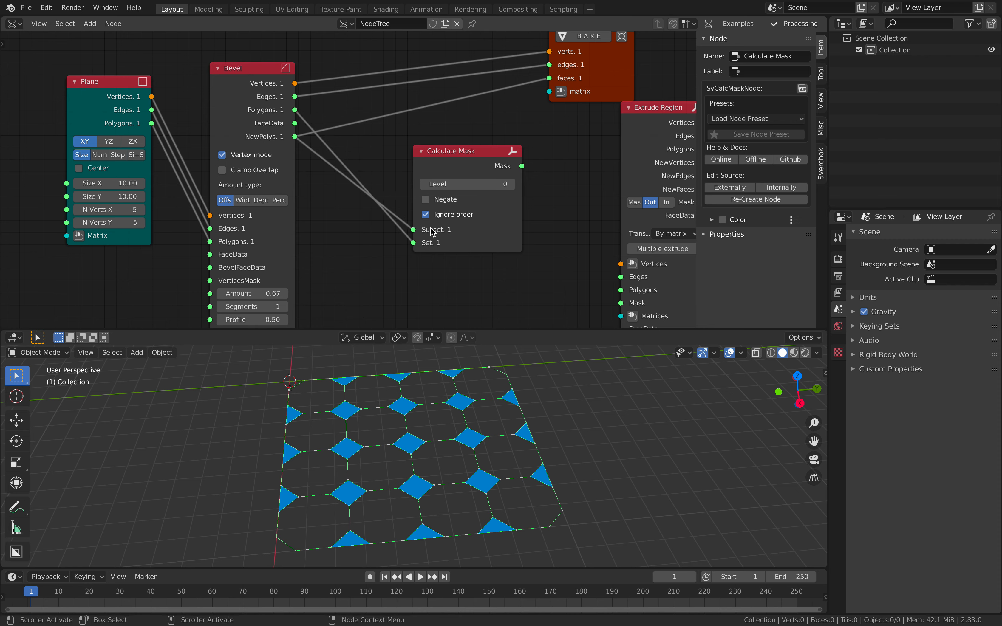
{"action": "left_click_drag", "start_coordinate": [467, 150], "coordinate": [418, 162]}
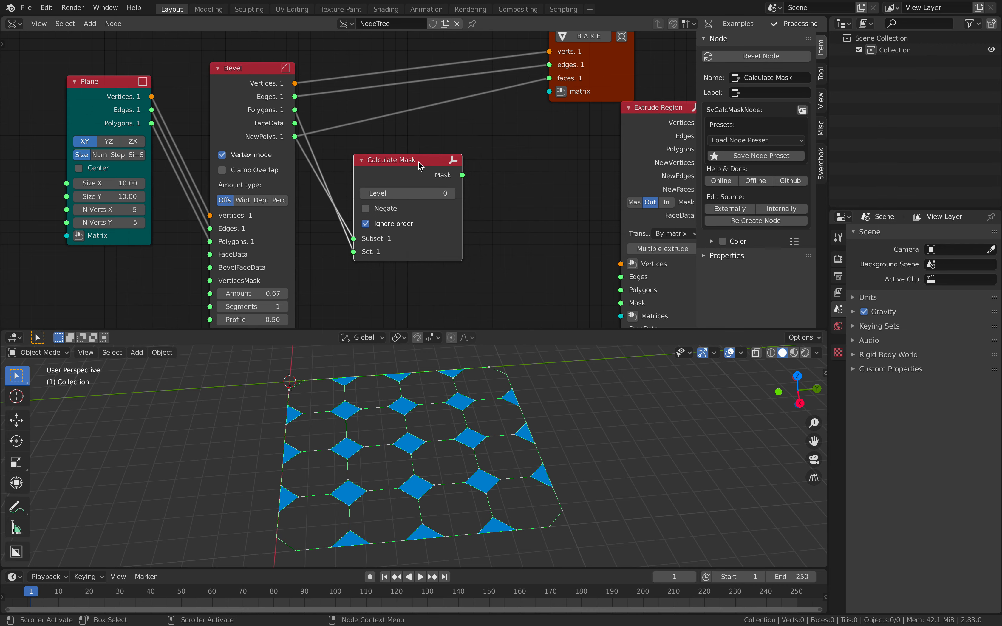
{"action": "middle_click_drag", "start_coordinate": [437, 159], "coordinate": [373, 158]}
{"action": "scroll", "coordinate": [383, 154], "scroll_direction": "down", "scroll_amount": 2}
- Link Calculate Mask's Mask and the Bevel's Vertices, Edges, Polygons and FaceData to the matching Extrude Region inputs
{"action": "left_click_drag", "start_coordinate": [373, 158], "coordinate": [390, 191]}
{"action": "left_click_drag", "start_coordinate": [521, 275], "coordinate": [522, 278]}
{"action": "left_click_drag", "start_coordinate": [543, 113], "coordinate": [564, 92]}
{"action": "left_click", "coordinate": [506, 86]}
{"action": "left_click", "coordinate": [184, 78]}
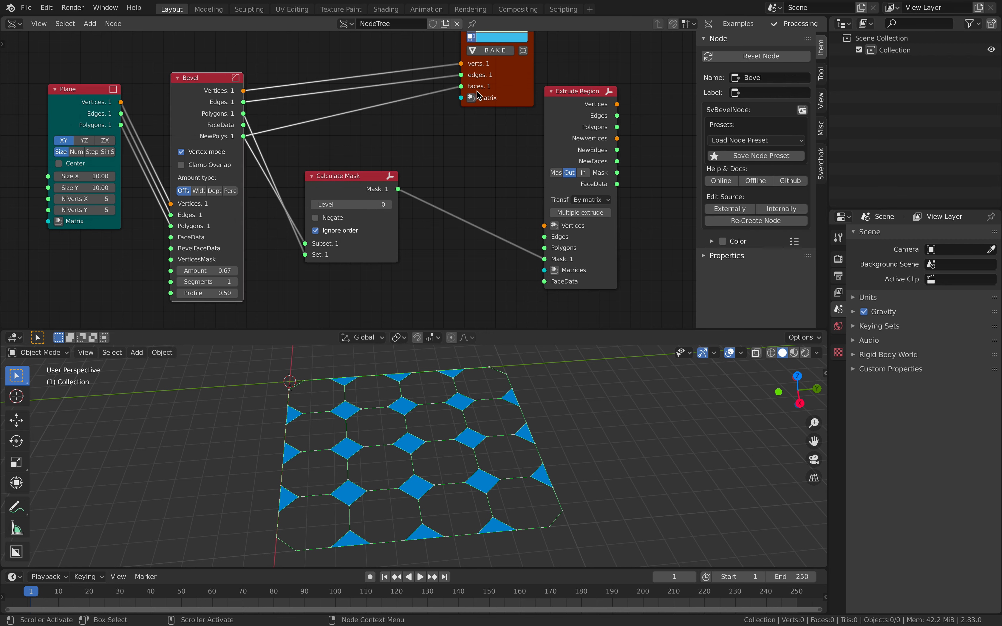
{"action": "left_click", "coordinate": [562, 95], "text": "shift"}
{"action": "key", "text": "f"}
{"action": "left_click", "coordinate": [571, 59]}
- Move the Temporal Viewer beyond Extrude Region and feed it that node's Vertices, Edges and Polygons
{"action": "middle_click_drag", "start_coordinate": [439, 448], "coordinate": [414, 450]}
{"action": "scroll", "coordinate": [414, 450], "scroll_direction": "up", "scroll_amount": 2}
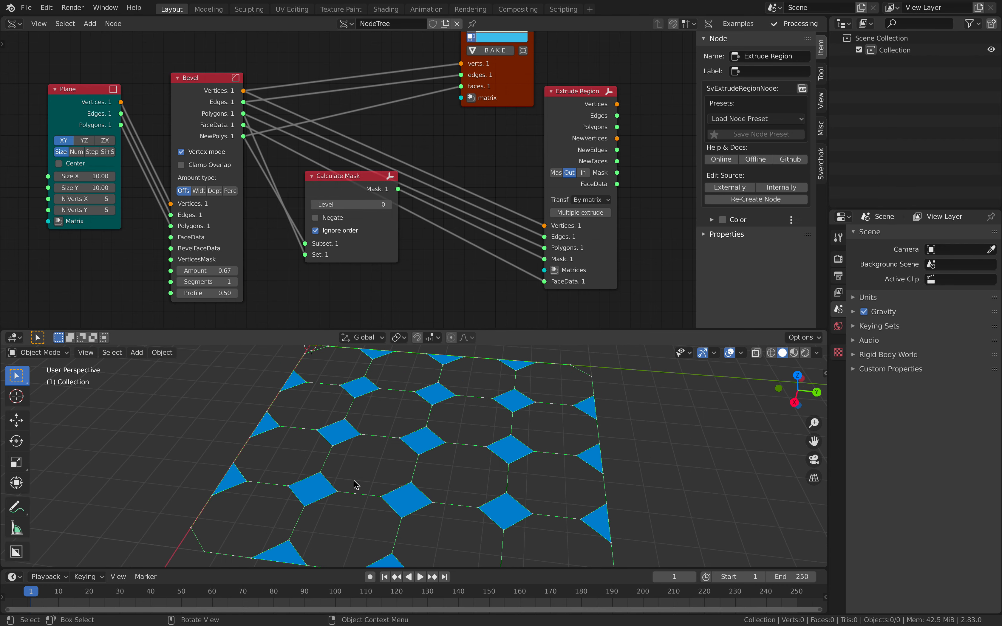
{"action": "scroll", "coordinate": [468, 232], "scroll_direction": "down", "scroll_amount": 3}
{"action": "middle_click_drag", "start_coordinate": [468, 226], "coordinate": [345, 256]}
{"action": "left_click_drag", "start_coordinate": [362, 144], "coordinate": [532, 121]}
{"action": "left_click_drag", "start_coordinate": [439, 151], "coordinate": [485, 97]}
{"action": "left_click_drag", "start_coordinate": [438, 160], "coordinate": [485, 105]}
{"action": "left_click_drag", "start_coordinate": [438, 169], "coordinate": [485, 115]}
{"action": "left_click_drag", "start_coordinate": [407, 141], "coordinate": [409, 69]}
- Set Extrude Region's transformation mode to Along normal with Height 0.65 and Scale 0.84
{"action": "mouse_move", "coordinate": [426, 205]}
{"action": "left_mouse_down"}
{"action": "mouse_move", "coordinate": [452, 204]}
{"action": "mouse_move", "coordinate": [418, 214]}
{"action": "left_mouse_up"}
{"action": "middle_click_drag", "start_coordinate": [468, 390], "coordinate": [387, 391]}
{"action": "mouse_move", "coordinate": [435, 214]}
{"action": "left_mouse_down"}
{"action": "mouse_move", "coordinate": [452, 214]}
{"action": "mouse_move", "coordinate": [442, 213]}
{"action": "left_mouse_up"}
- Switch Extrude Region's transformation mode to By matrix
{"action": "left_click", "coordinate": [432, 150]}
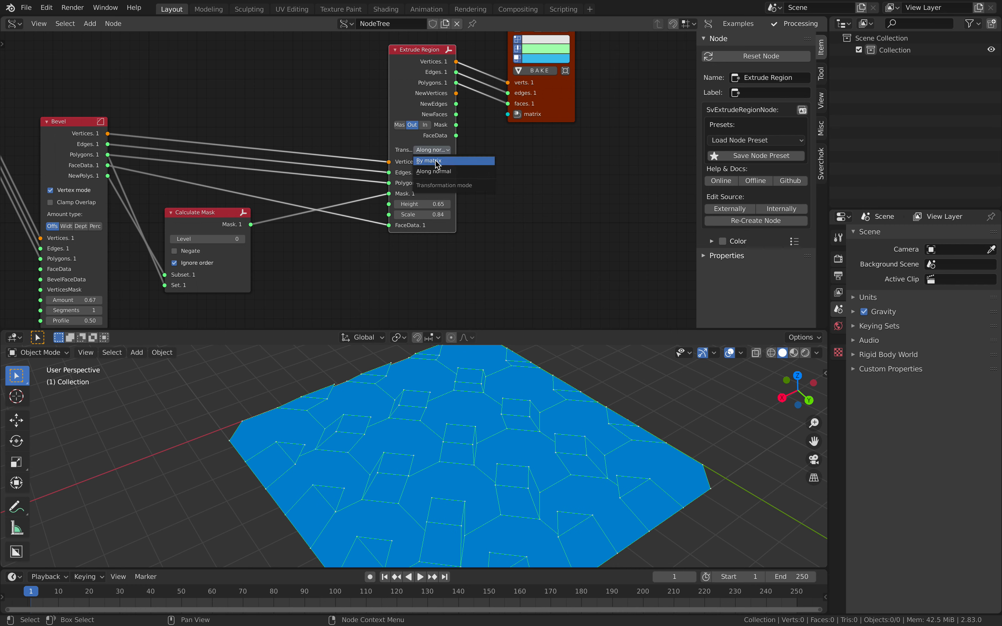
{"action": "left_click", "coordinate": [438, 161]}
{"action": "left_click", "coordinate": [438, 163]}
{"action": "left_click", "coordinate": [434, 151]}
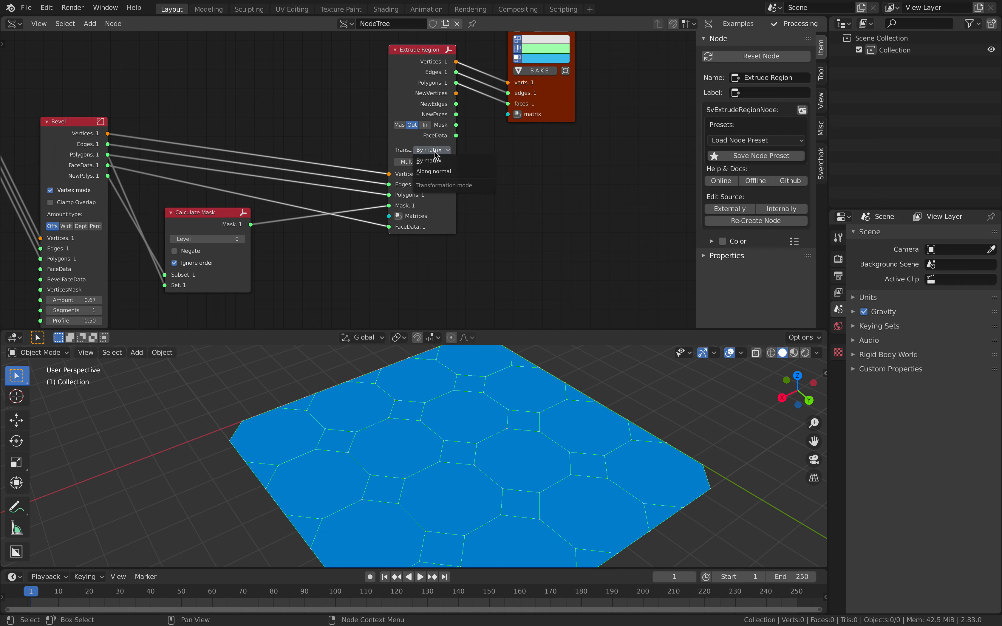
{"action": "middle_click_drag", "start_coordinate": [429, 212], "coordinate": [439, 186]}
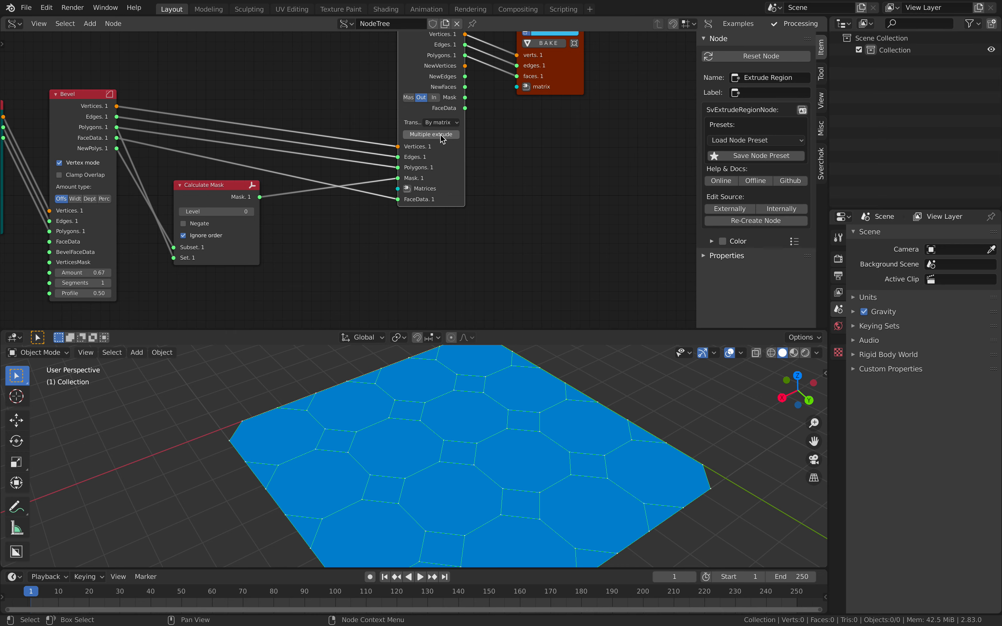
- Feed Extrude Region's Matrices input from a new Matrix In node with scale X 0.886, Y 0.910 and location Z 0.960
{"action": "left_click", "coordinate": [409, 186]}
{"action": "left_click_drag", "start_coordinate": [263, 79], "coordinate": [297, 43]}
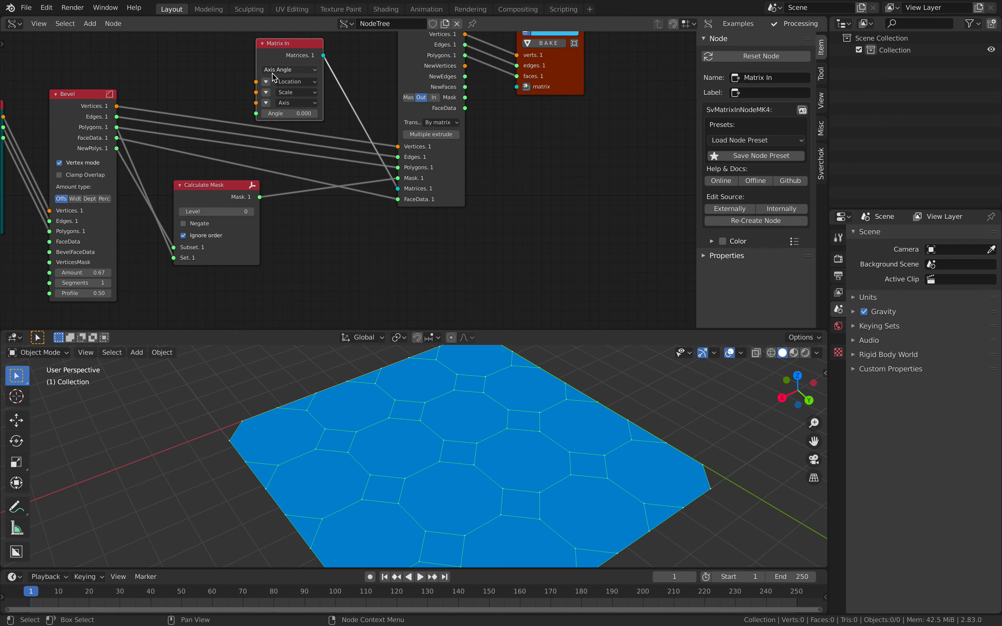
{"action": "left_click", "coordinate": [266, 91]}
{"action": "left_click_drag", "start_coordinate": [293, 101], "coordinate": [284, 101]}
{"action": "left_click_drag", "start_coordinate": [293, 91], "coordinate": [293, 92]}
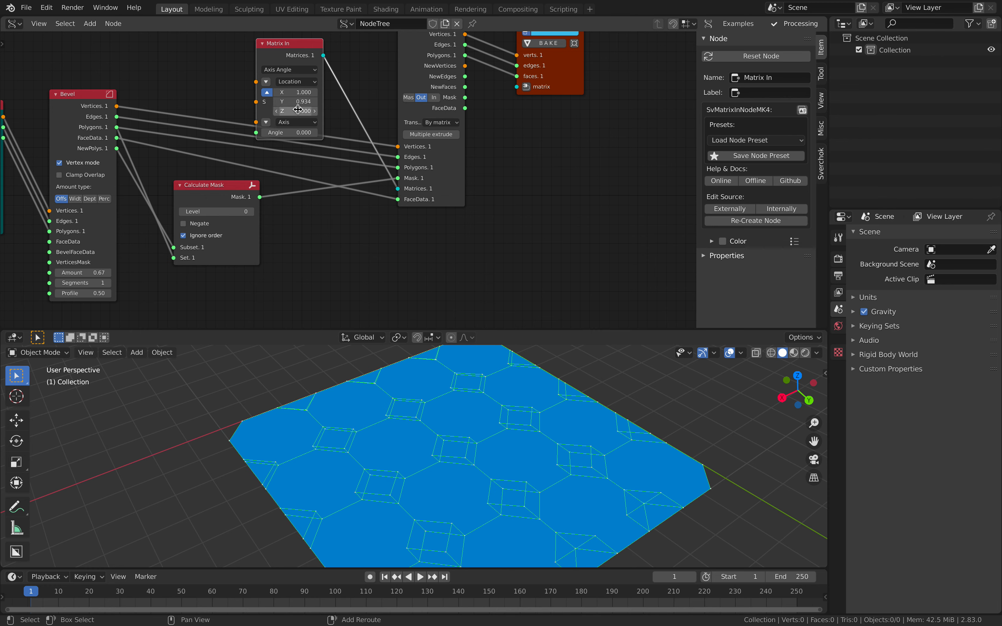
{"action": "mouse_move", "coordinate": [293, 92]}
{"action": "left_mouse_down"}
{"action": "mouse_move", "coordinate": [282, 92]}
{"action": "mouse_move", "coordinate": [308, 101]}
{"action": "left_mouse_up"}
{"action": "left_click", "coordinate": [266, 82]}
{"action": "middle_click_drag", "start_coordinate": [414, 468], "coordinate": [447, 459]}
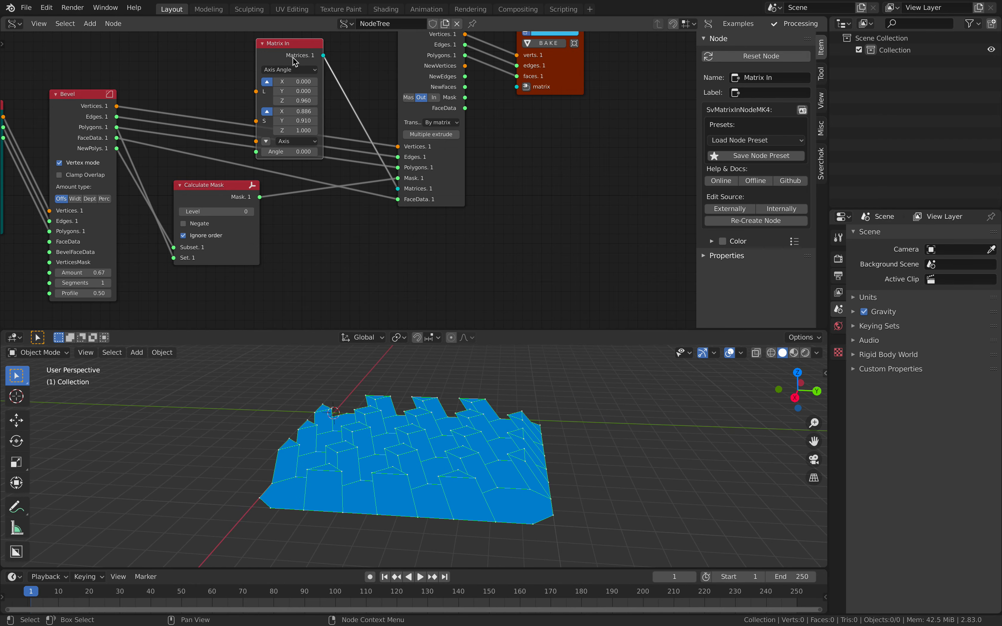
- Delete the Matrix In and Extrude Region nodes
{"action": "mouse_move", "coordinate": [317, 95]}
{"action": "middle_mouse_down"}
{"action": "mouse_move", "coordinate": [334, 192]}
{"action": "mouse_move", "coordinate": [320, 98]}
{"action": "middle_mouse_up"}
{"action": "key", "text": "x"}
{"action": "left_click", "coordinate": [418, 65]}
{"action": "key", "text": "x"}
- Add an Inset Special node between Calculate Mask and the Temporal Viewer
{"action": "key", "text": "shift+a"}
{"action": "left_click", "coordinate": [330, 119]}
{"action": "type", "text": "inset"}
{"action": "key", "text": "Down"}
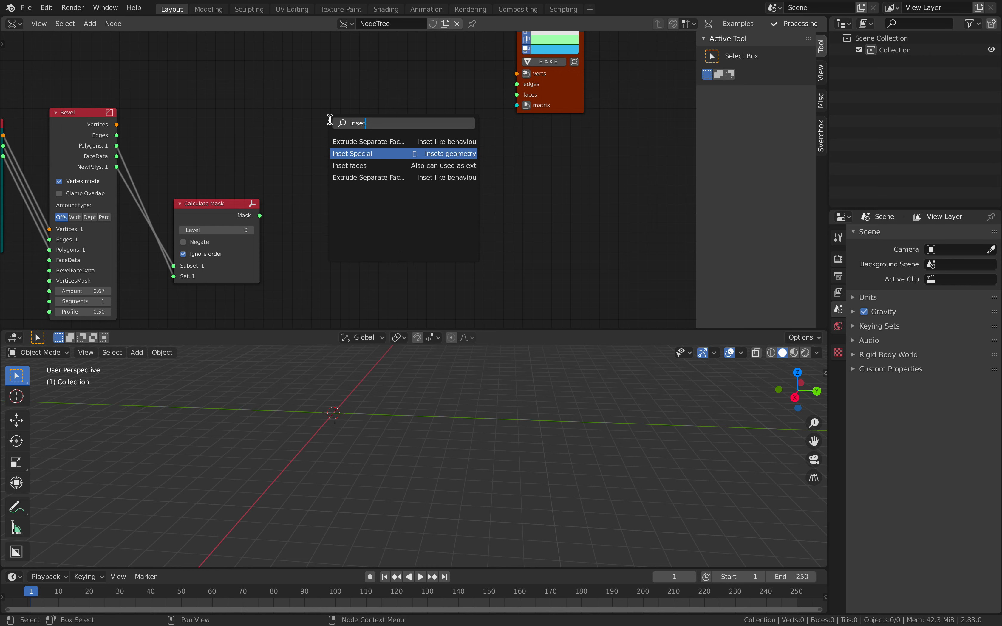
{"action": "key", "text": "Return"}
{"action": "left_click", "coordinate": [348, 74]}
{"action": "middle_click_drag", "start_coordinate": [348, 74], "coordinate": [398, 42]}
- Link the Bevel's Vertices and Polygons outputs to the Inset Special inputs
{"action": "left_click", "coordinate": [159, 72]}
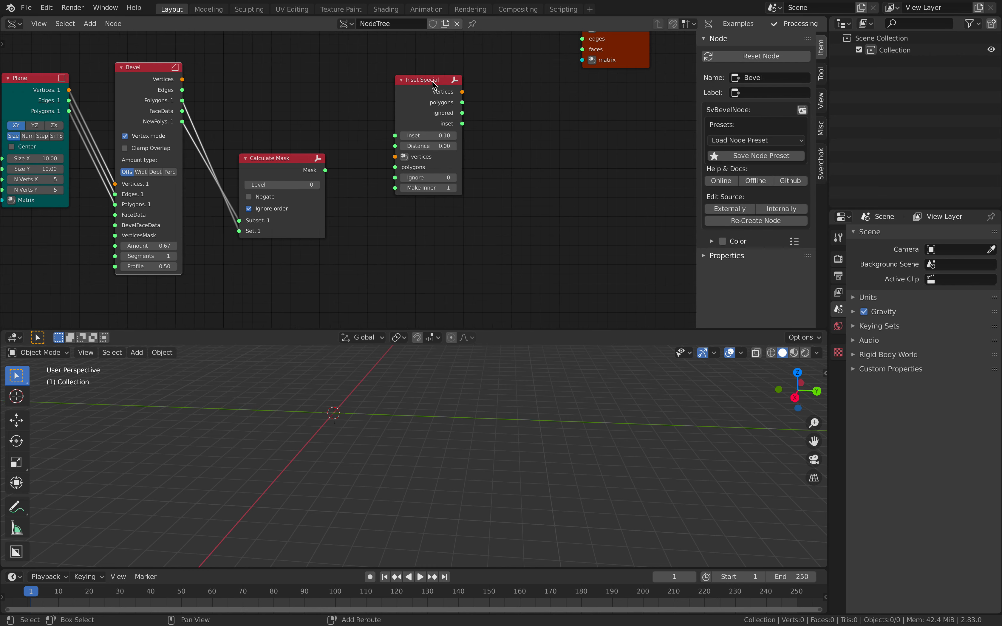
{"action": "left_click", "coordinate": [431, 80], "text": "shift"}
{"action": "key", "text": "f"}
{"action": "left_click", "coordinate": [307, 116]}
- Connect Inset Special's vertices and polygons to the Temporal Viewer, and reposition the viewer and Calculate Mask nodes
{"action": "scroll", "coordinate": [322, 119], "scroll_direction": "up", "scroll_amount": 2}
{"action": "left_click_drag", "start_coordinate": [271, 158], "coordinate": [362, 183]}
{"action": "middle_click_drag", "start_coordinate": [419, 154], "coordinate": [388, 192]}
{"action": "left_click", "coordinate": [410, 108], "text": "ctrl+shift"}
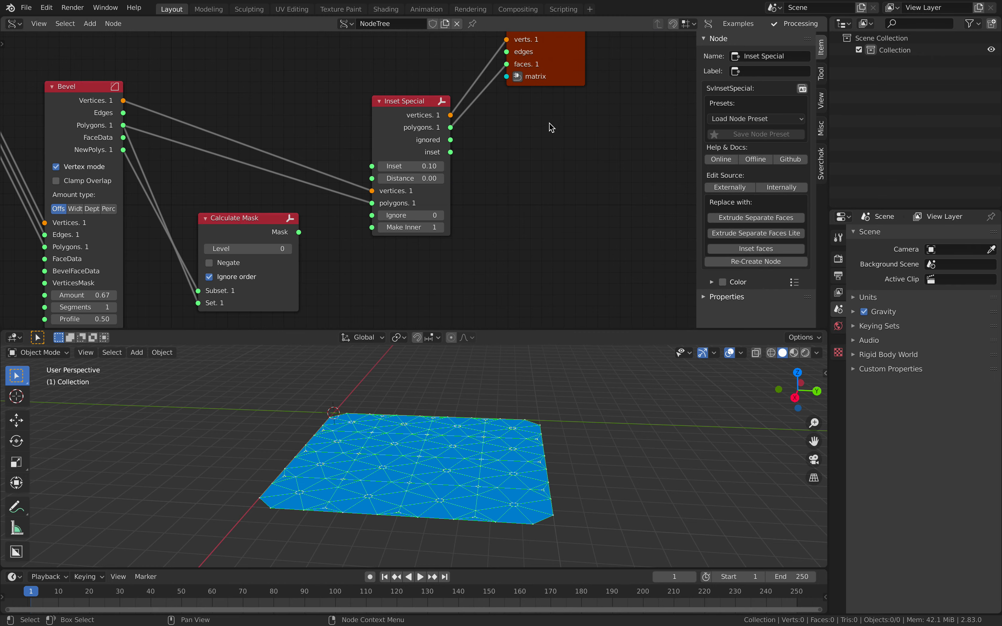
{"action": "scroll", "coordinate": [516, 450], "scroll_direction": "up", "scroll_amount": 5}
{"action": "scroll", "coordinate": [515, 449], "scroll_direction": "down", "scroll_amount": 5}
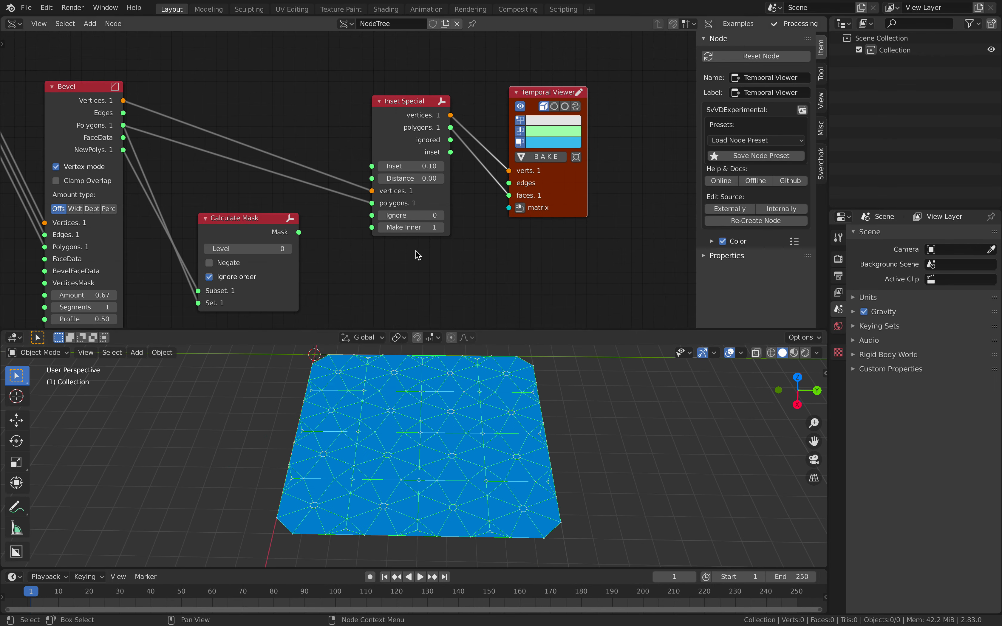
- Link Calculate Mask's Mask output to Inset Special's Ignore input and set Inset to 0.48
{"action": "left_click_drag", "start_coordinate": [410, 167], "coordinate": [457, 166]}
{"action": "scroll", "coordinate": [367, 206], "scroll_direction": "up", "scroll_amount": 2}
{"action": "left_click_drag", "start_coordinate": [454, 127], "coordinate": [446, 127], "text": "shift"}
{"action": "left_click_drag", "start_coordinate": [286, 198], "coordinate": [403, 194]}
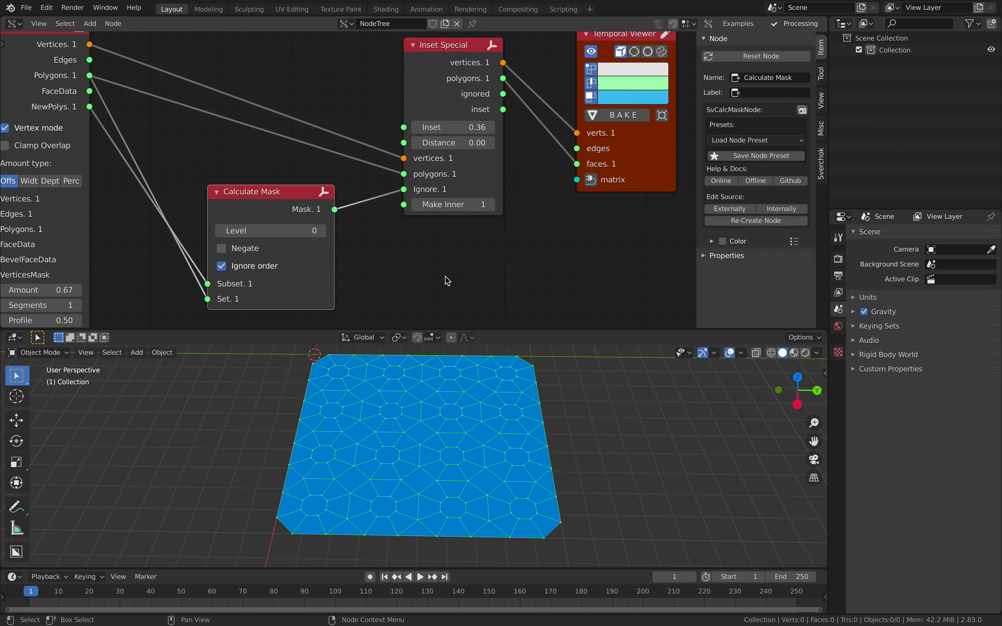
{"action": "left_click_drag", "start_coordinate": [459, 127], "coordinate": [476, 128]}
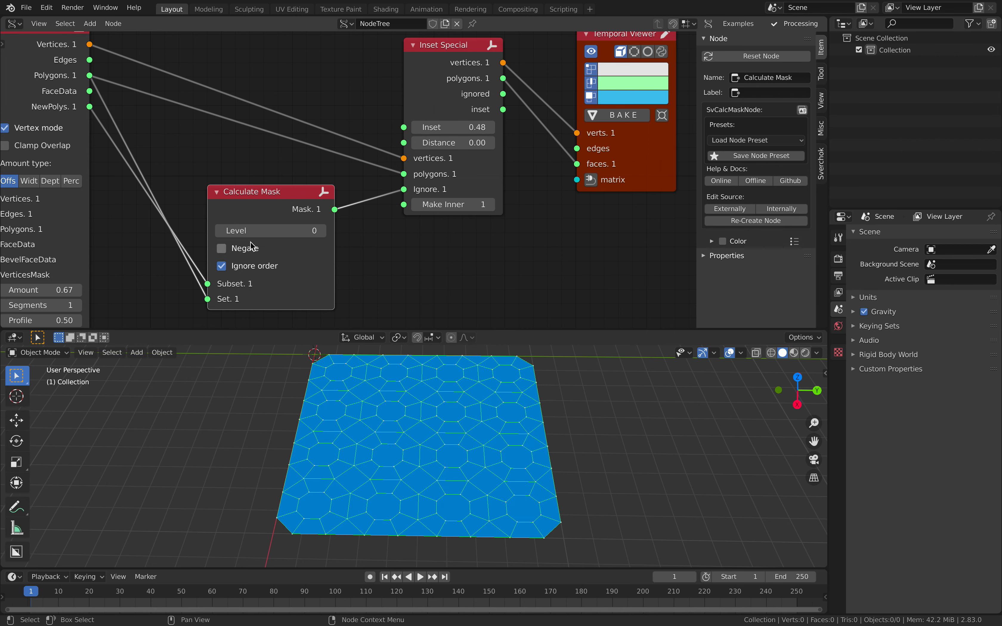
- Enable Negate on the Calculate Mask node and shift the node slightly away from Inset Special
{"action": "left_click", "coordinate": [244, 250]}
{"action": "left_click", "coordinate": [245, 251]}
{"action": "left_click", "coordinate": [244, 251]}
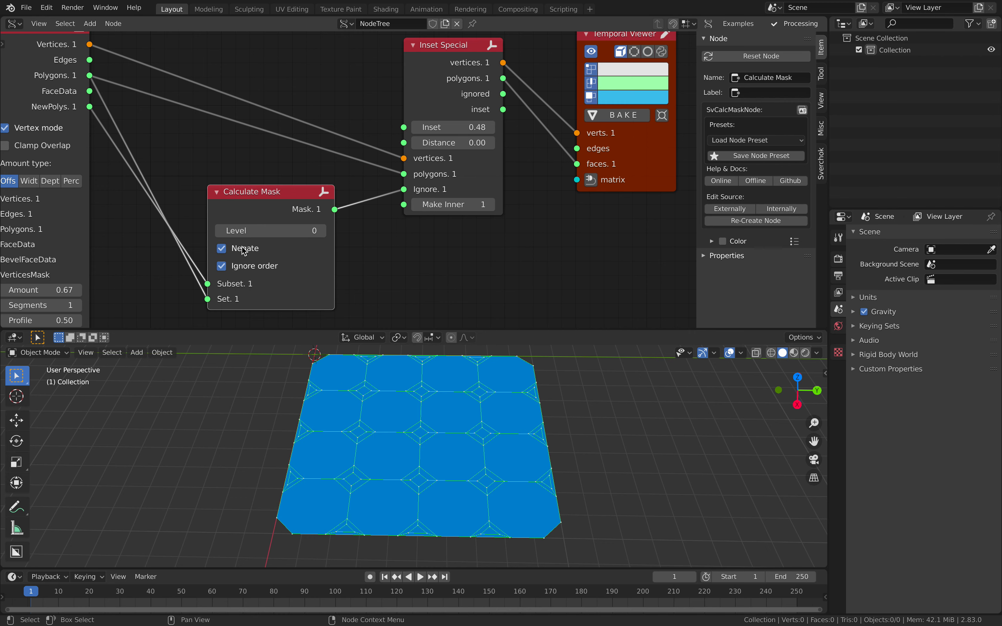
{"action": "left_click_drag", "start_coordinate": [265, 216], "coordinate": [247, 214]}
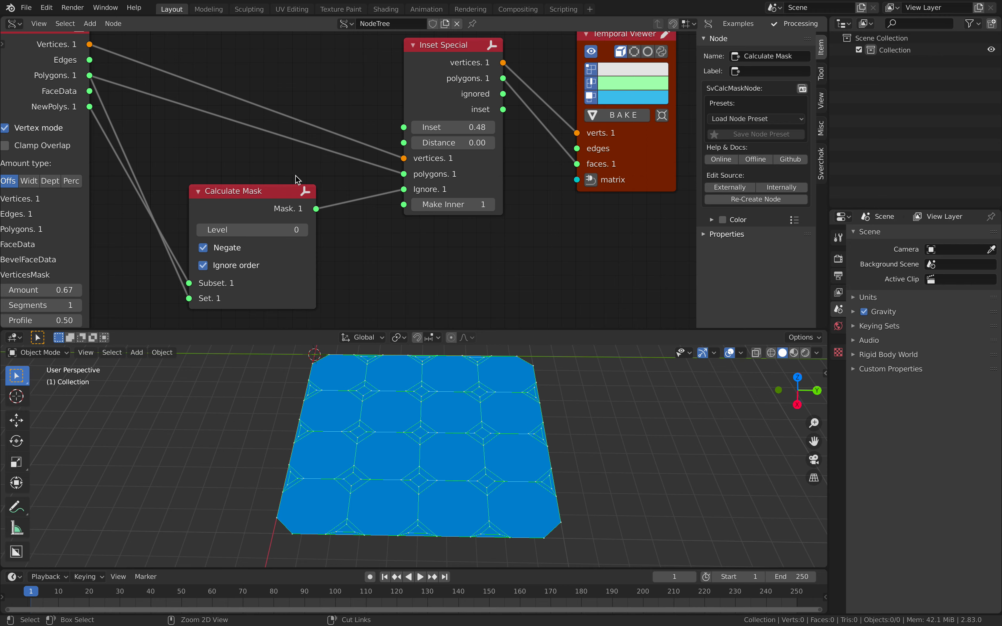
- Save the Blender file to the Desktop as calcullatemaskvideo_001.blend
{"action": "key", "text": "super+s"}
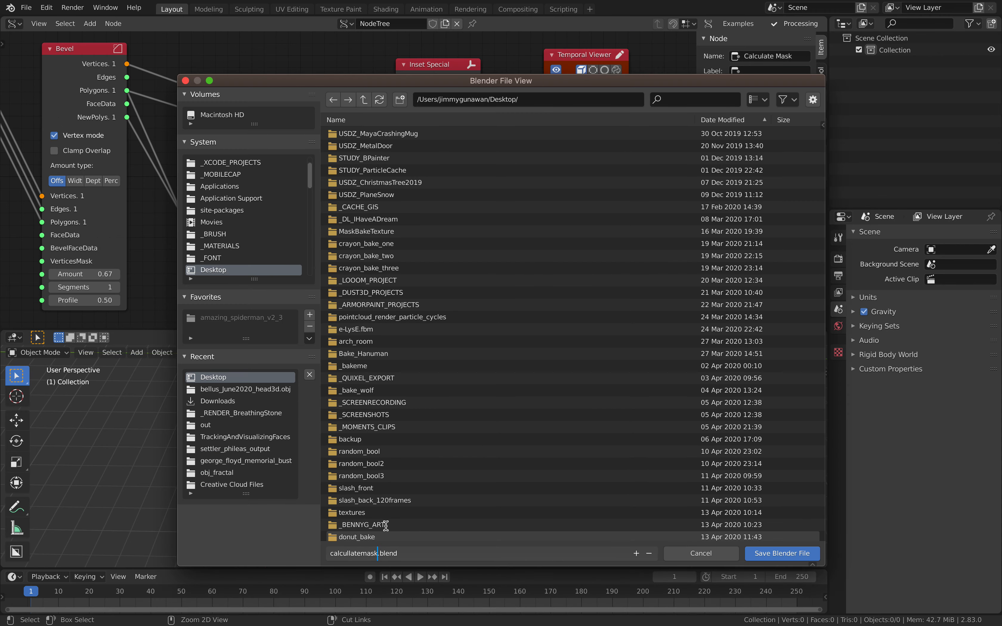
{"action": "type", "text": "01"}
{"action": "key", "text": "Return"}
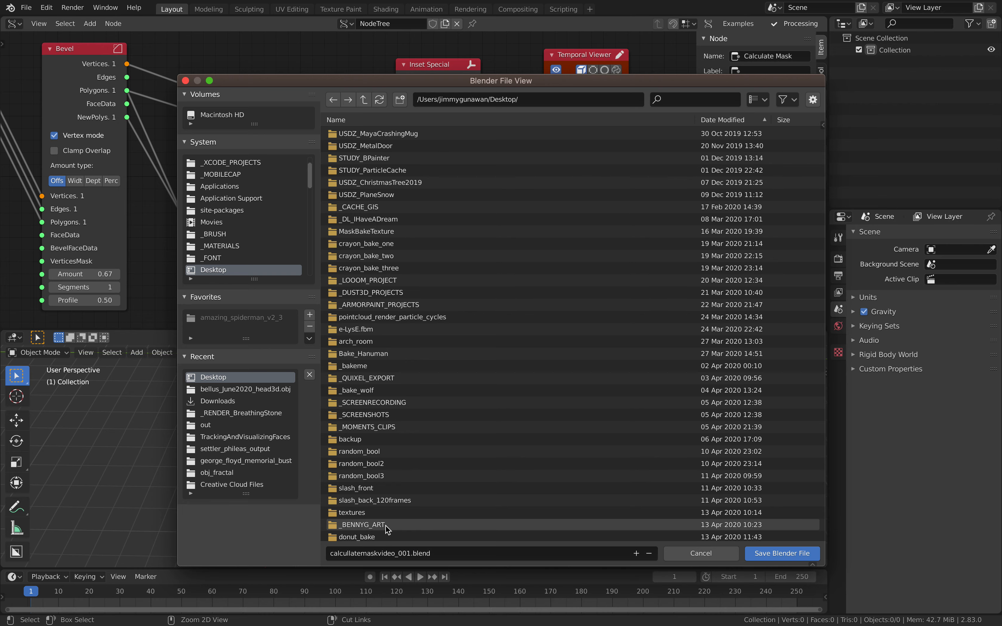
{"action": "left_click", "coordinate": [782, 554]}
{"action": "scroll", "coordinate": [503, 200], "scroll_direction": "down", "scroll_amount": 1}
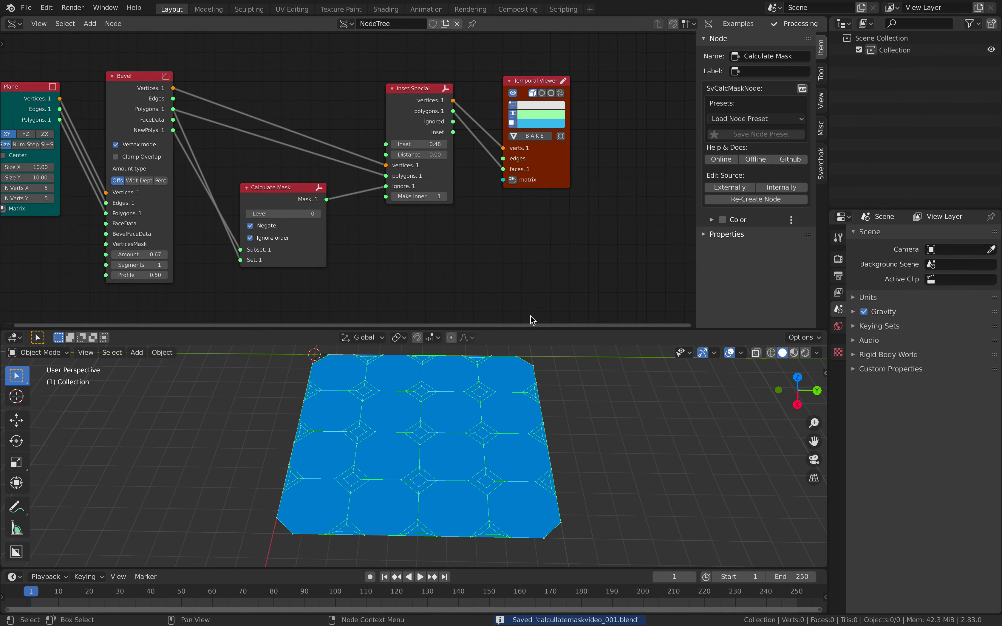
- Enlarge the node editor and add an Extrude Region node below Inset Special
{"action": "left_click_drag", "start_coordinate": [473, 330], "coordinate": [473, 417]}
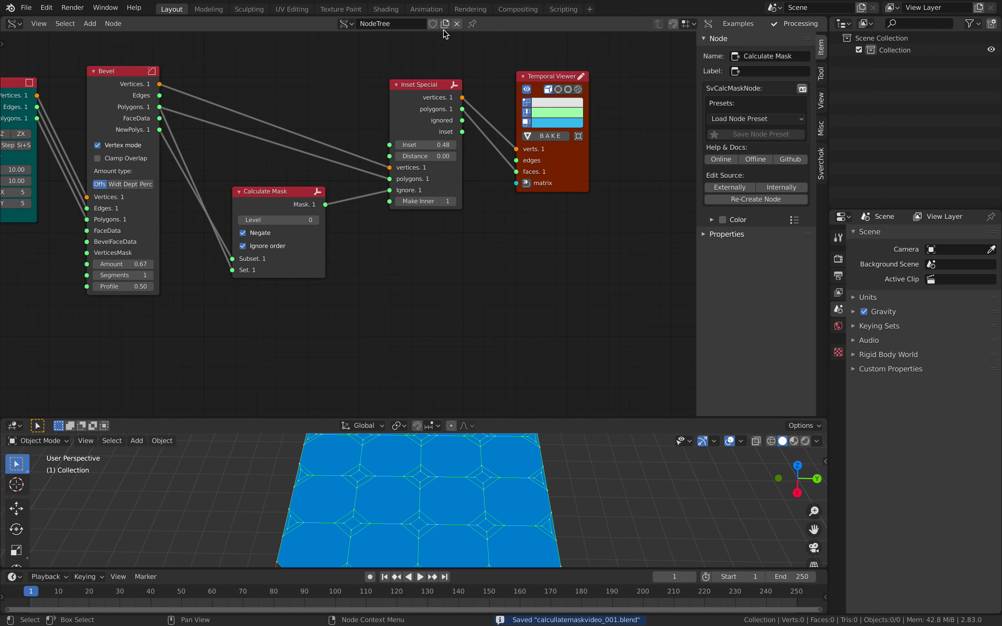
{"action": "key", "text": "shift+a"}
{"action": "left_click", "coordinate": [444, 244]}
{"action": "type", "text": "extrude"}
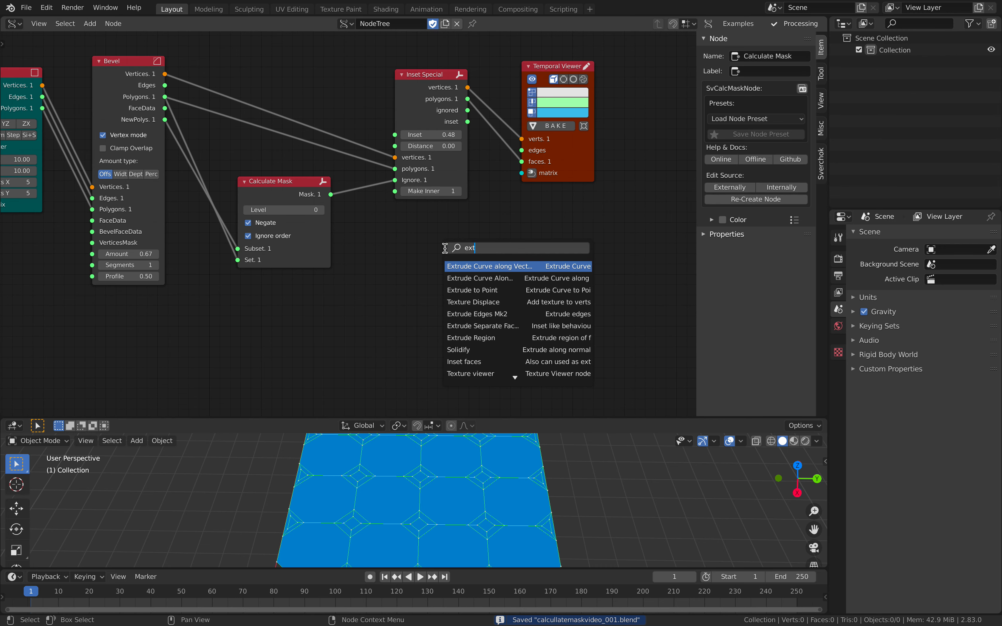
{"action": "key", "text": "Down"}
{"action": "key", "text": "Down"}
{"action": "key", "text": "Down"}
{"action": "key", "text": "Down"}
{"action": "key", "text": "Down"}
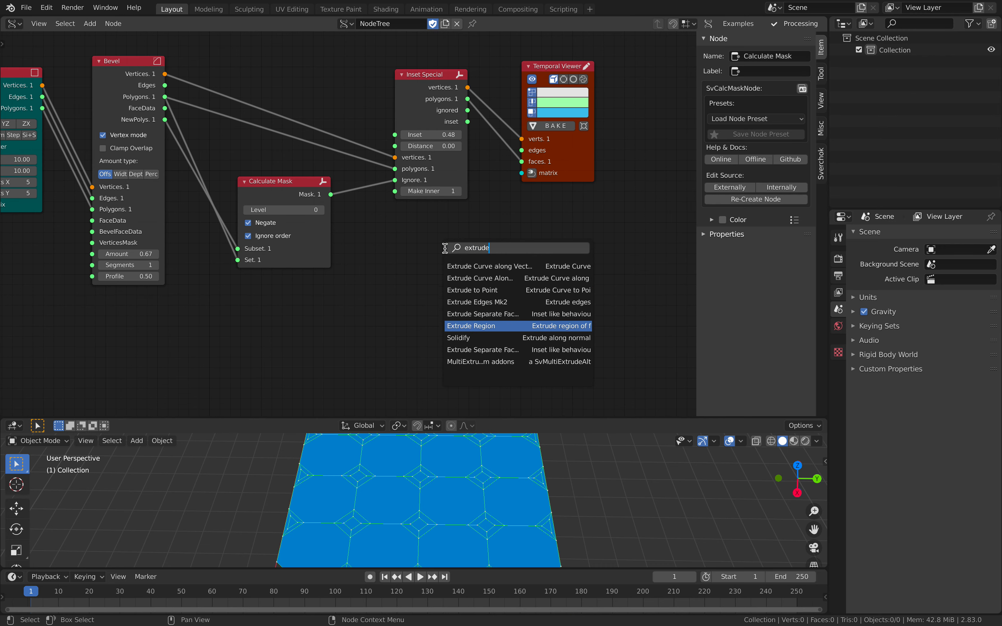
{"action": "key", "text": "Return"}
{"action": "left_click", "coordinate": [427, 242]}
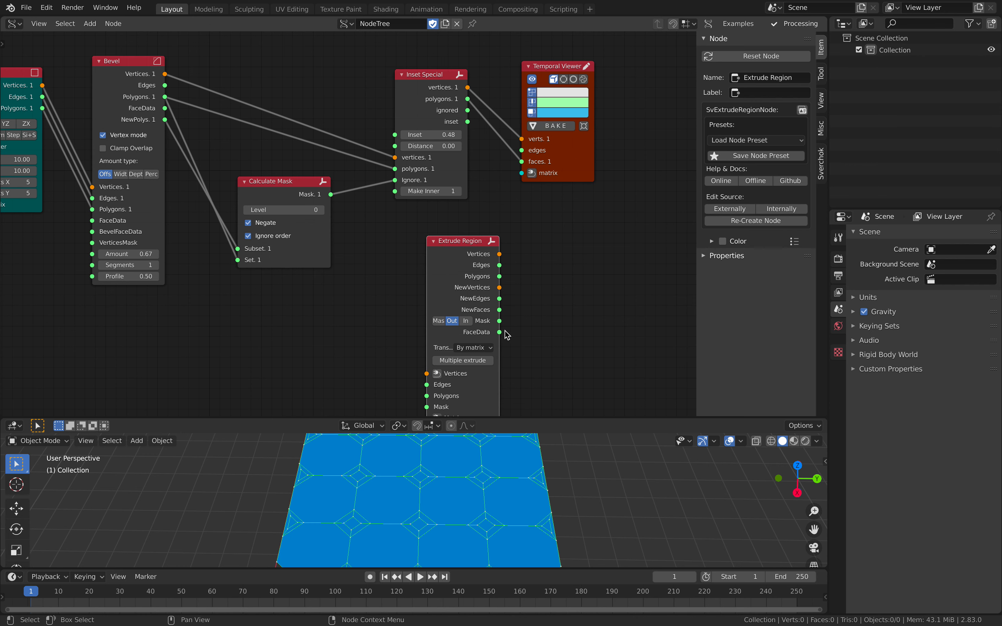
- Add an Inset faces node beside the Extrude Region node
{"action": "left_click_drag", "start_coordinate": [500, 321], "coordinate": [594, 276]}
{"action": "middle_click_drag", "start_coordinate": [594, 275], "coordinate": [531, 259]}
{"action": "key", "text": "alt+space"}
{"action": "type", "text": "inset"}
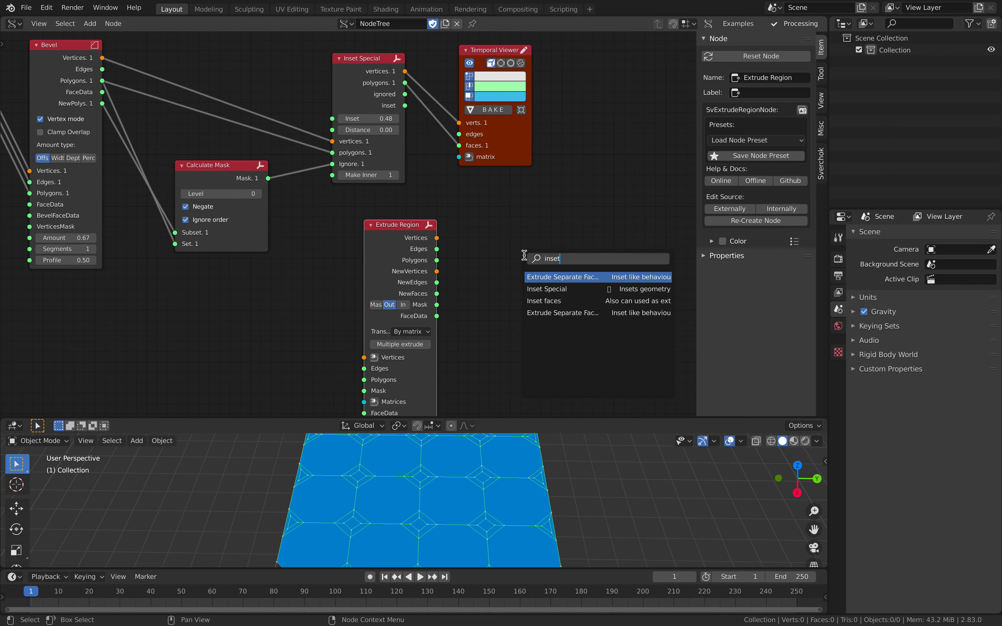
{"action": "key", "text": "Down"}
{"action": "key", "text": "Down"}
{"action": "key", "text": "Return"}
{"action": "left_click", "coordinate": [504, 229]}
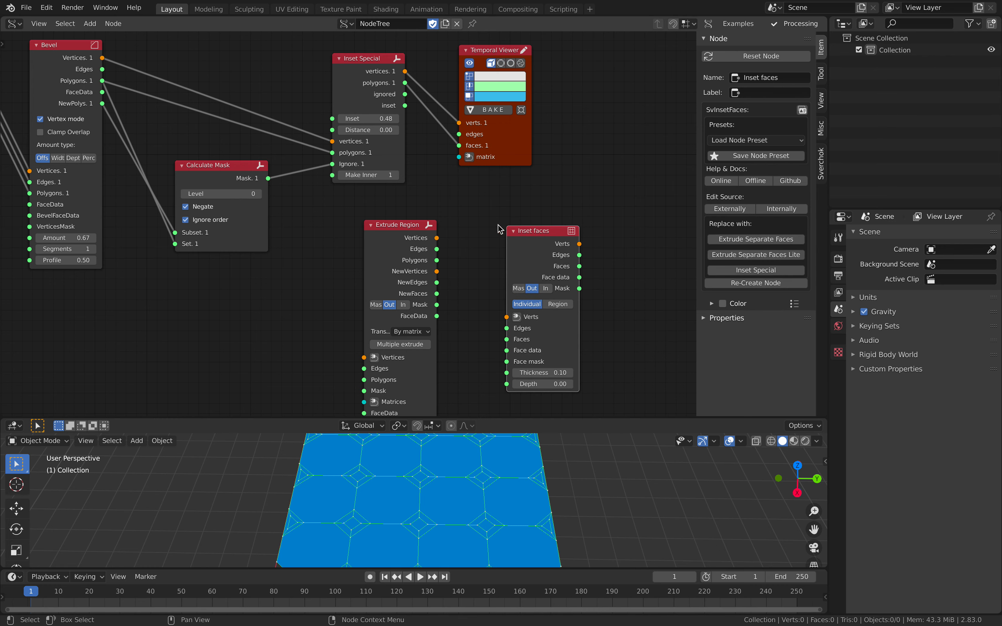
{"action": "left_click_drag", "start_coordinate": [581, 292], "coordinate": [622, 272]}
{"action": "scroll", "coordinate": [609, 295], "scroll_direction": "up", "scroll_amount": 2}
{"action": "left_click_drag", "start_coordinate": [409, 254], "coordinate": [429, 250]}
{"action": "left_click_drag", "start_coordinate": [565, 273], "coordinate": [558, 283]}
- Delete the unconnected Extrude Region and Inset faces nodes
{"action": "middle_click_drag", "start_coordinate": [303, 172], "coordinate": [318, 241]}
{"action": "left_click_drag", "start_coordinate": [216, 226], "coordinate": [222, 228]}
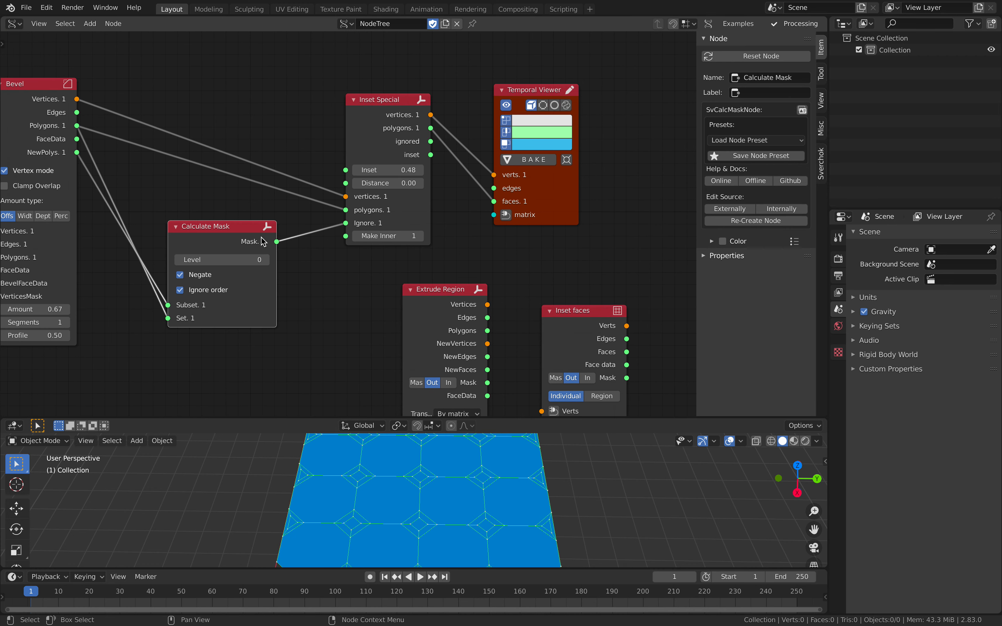
{"action": "middle_click_drag", "start_coordinate": [261, 238], "coordinate": [301, 242]}
{"action": "middle_click_drag", "start_coordinate": [473, 328], "coordinate": [419, 295]}
{"action": "left_click", "coordinate": [434, 286]}
{"action": "key", "text": "x"}
{"action": "left_click", "coordinate": [546, 284]}
{"action": "key", "text": "x"}
{"action": "scroll", "coordinate": [427, 218], "scroll_direction": "down", "scroll_amount": 1}
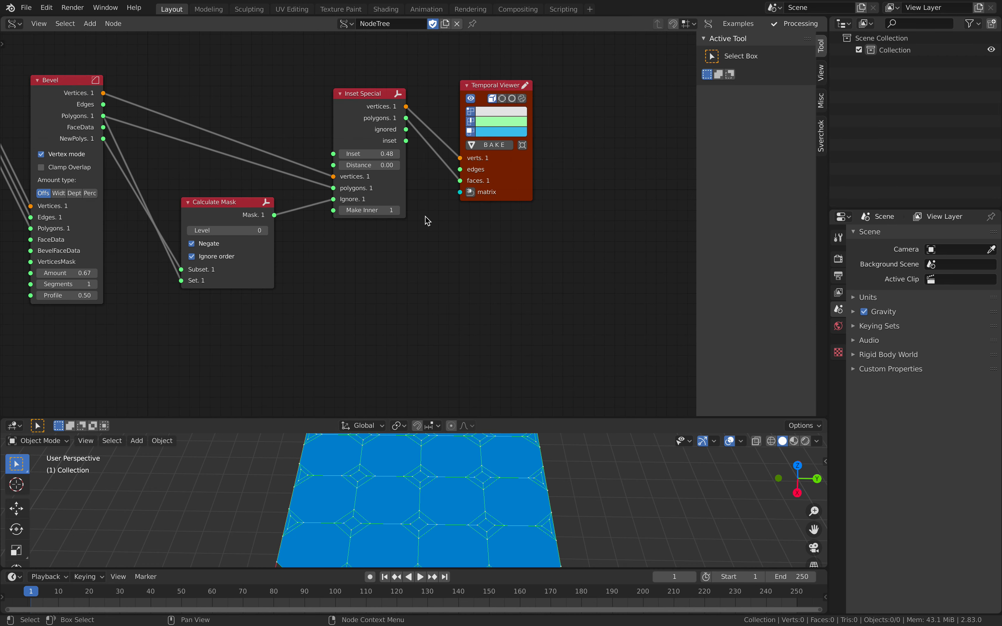
- Collapse the node editor's sidebar, reposition the Plane node, and save the file
{"action": "middle_click_drag", "start_coordinate": [425, 216], "coordinate": [450, 221]}
{"action": "left_click", "coordinate": [532, 195]}
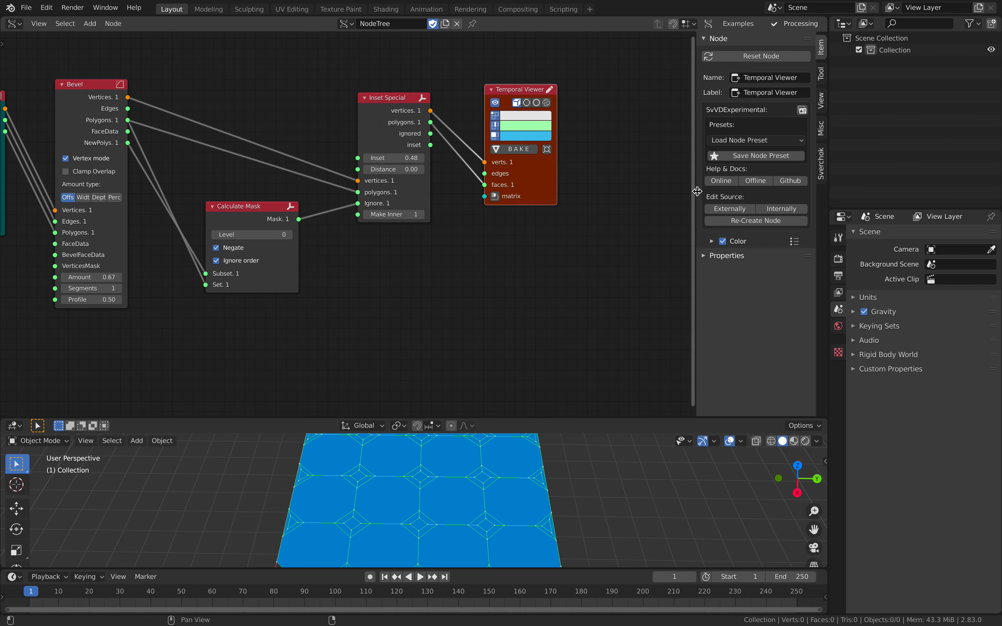
{"action": "left_click_drag", "start_coordinate": [697, 192], "coordinate": [816, 196]}
{"action": "middle_click_drag", "start_coordinate": [525, 218], "coordinate": [636, 220]}
{"action": "middle_click_drag", "start_coordinate": [559, 260], "coordinate": [560, 259]}
{"action": "left_click_drag", "start_coordinate": [149, 95], "coordinate": [135, 93]}
{"action": "key", "text": "ctrl+s"}
- Enlarge the 3D viewport to show the whole inset plane, and save the file
{"action": "middle_click_drag", "start_coordinate": [510, 504], "coordinate": [485, 490]}
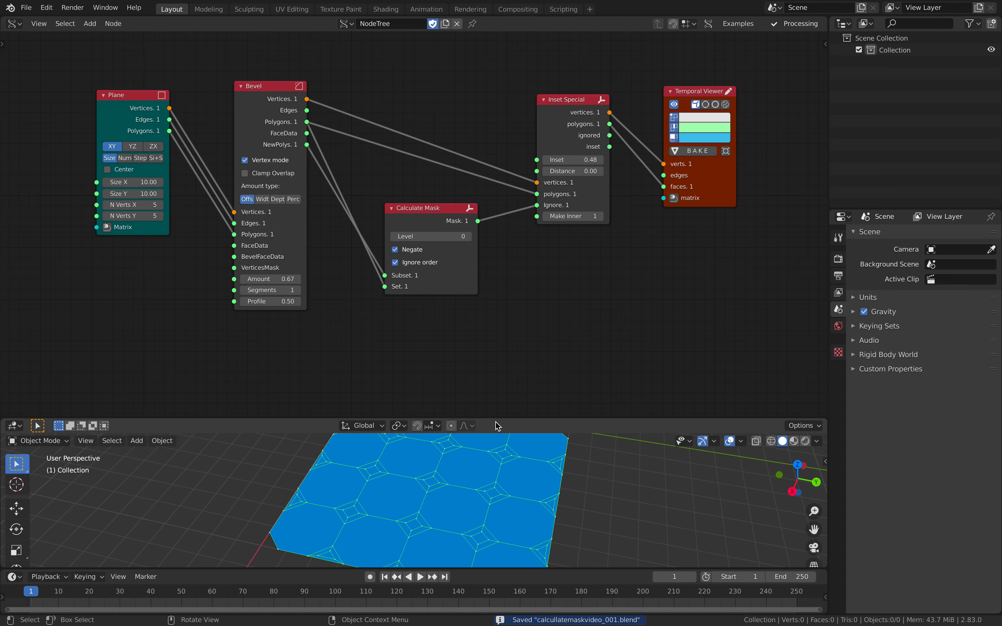
{"action": "left_click_drag", "start_coordinate": [494, 418], "coordinate": [495, 290]}
{"action": "scroll", "coordinate": [528, 222], "scroll_direction": "down", "scroll_amount": 2}
{"action": "middle_click_drag", "start_coordinate": [498, 245], "coordinate": [511, 226]}
{"action": "key", "text": "ctrl+s"}
- Space out the Calculate Mask, Inset Special and Temporal Viewer nodes
{"action": "left_click_drag", "start_coordinate": [403, 188], "coordinate": [388, 187]}
{"action": "left_click_drag", "start_coordinate": [519, 116], "coordinate": [491, 111]}
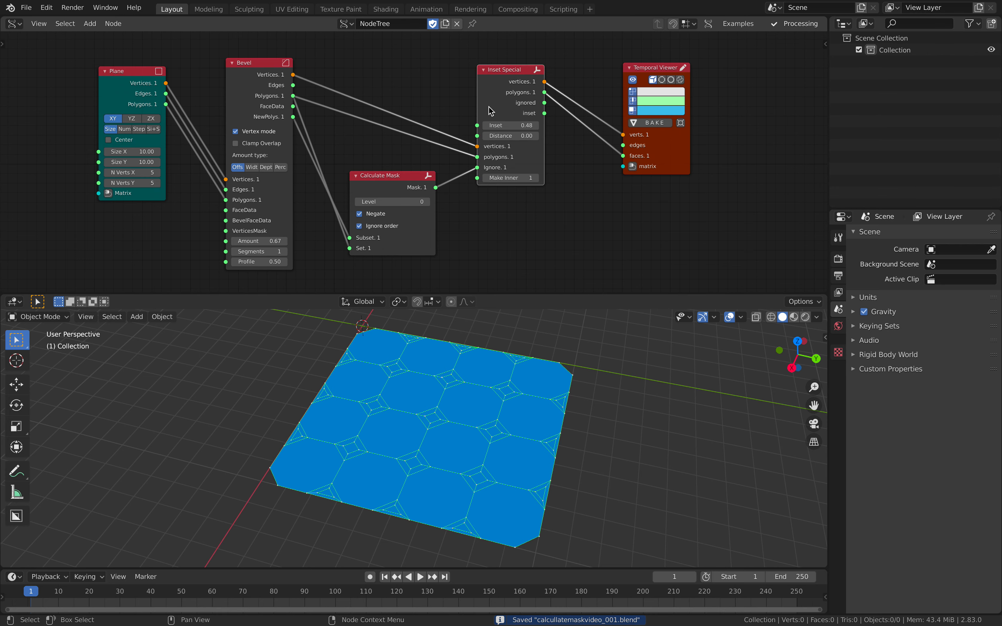
{"action": "left_click_drag", "start_coordinate": [646, 155], "coordinate": [674, 155]}
- Set Inset Special's Inset to 0.56 and move the node slightly away from the Temporal Viewer
{"action": "middle_click_drag", "start_coordinate": [531, 145], "coordinate": [481, 145]}
{"action": "scroll", "coordinate": [480, 145], "scroll_direction": "up", "scroll_amount": 1}
{"action": "mouse_move", "coordinate": [461, 120]}
{"action": "left_mouse_down"}
{"action": "mouse_move", "coordinate": [489, 121]}
{"action": "mouse_move", "coordinate": [474, 121]}
{"action": "left_mouse_up"}
{"action": "middle_click_drag", "start_coordinate": [400, 75], "coordinate": [365, 80]}
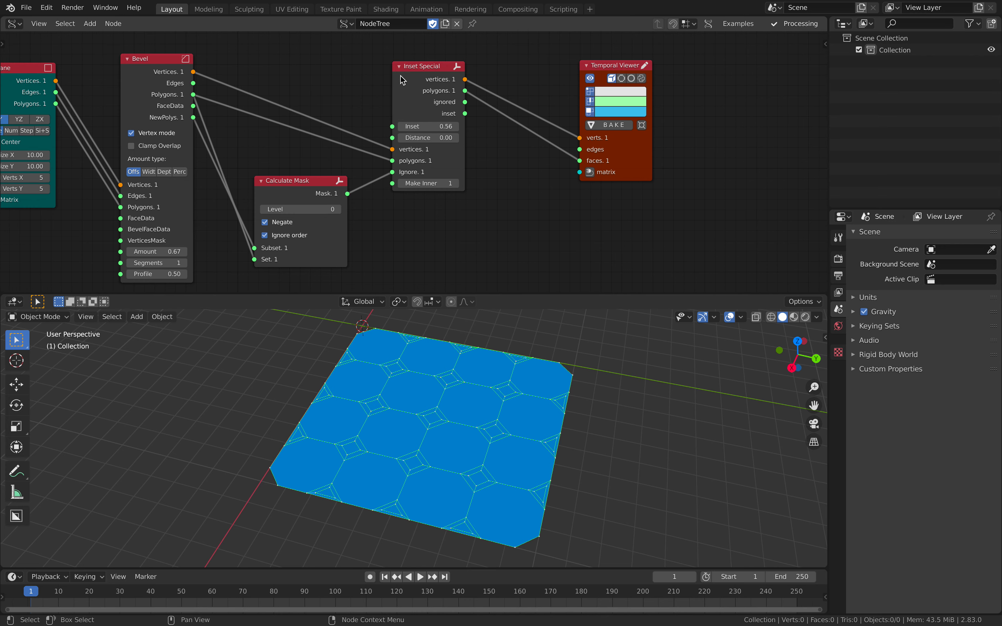
{"action": "left_click_drag", "start_coordinate": [420, 68], "coordinate": [413, 67]}
- Link Inset Special's inset output to the Temporal Viewer's faces input in place of polygons
{"action": "left_click", "coordinate": [692, 76]}
{"action": "scroll", "coordinate": [488, 99], "scroll_direction": "up", "scroll_amount": 1}
{"action": "left_click_drag", "start_coordinate": [466, 104], "coordinate": [655, 167]}
{"action": "scroll", "coordinate": [548, 154], "scroll_direction": "down", "scroll_amount": 1}
{"action": "left_click_drag", "start_coordinate": [682, 161], "coordinate": [670, 157]}
{"action": "middle_click_drag", "start_coordinate": [466, 427], "coordinate": [479, 429]}
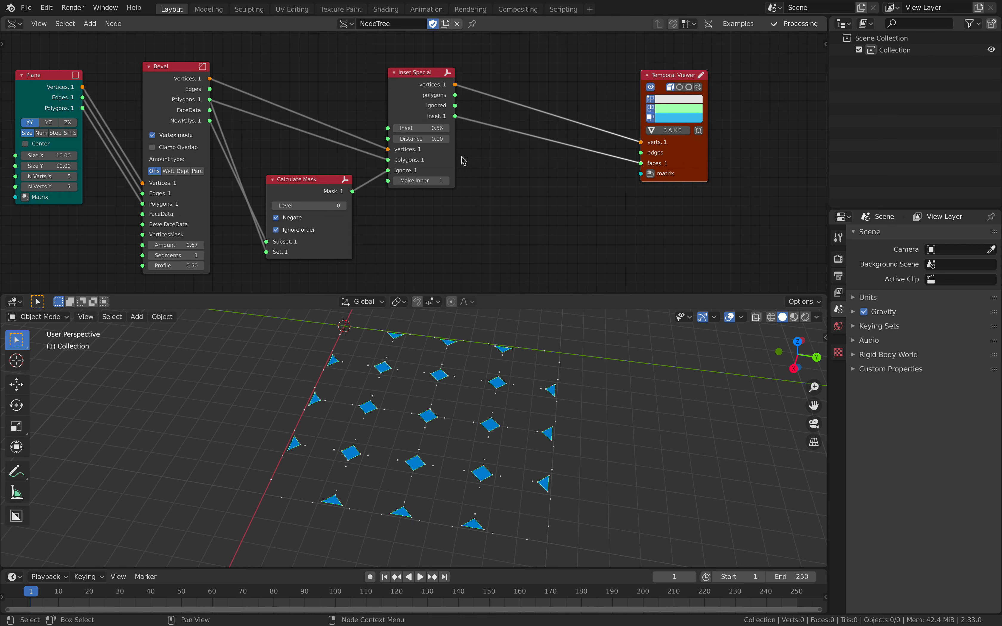
- Set Inset Special's Inset to 0.64 and Distance to 0.43, and save the file
{"action": "mouse_move", "coordinate": [437, 131]}
{"action": "left_mouse_down"}
{"action": "mouse_move", "coordinate": [464, 131]}
{"action": "mouse_move", "coordinate": [433, 139]}
{"action": "mouse_move", "coordinate": [441, 138]}
{"action": "left_mouse_up"}
{"action": "middle_click_drag", "start_coordinate": [489, 364], "coordinate": [469, 409]}
{"action": "key", "text": "ctrl+s"}
{"action": "middle_click_drag", "start_coordinate": [477, 234], "coordinate": [475, 235]}
- Duplicate Calculate Mask, place the copy after Inset Special, and move the Temporal Viewer to make room
{"action": "left_click_drag", "start_coordinate": [313, 182], "coordinate": [298, 184]}
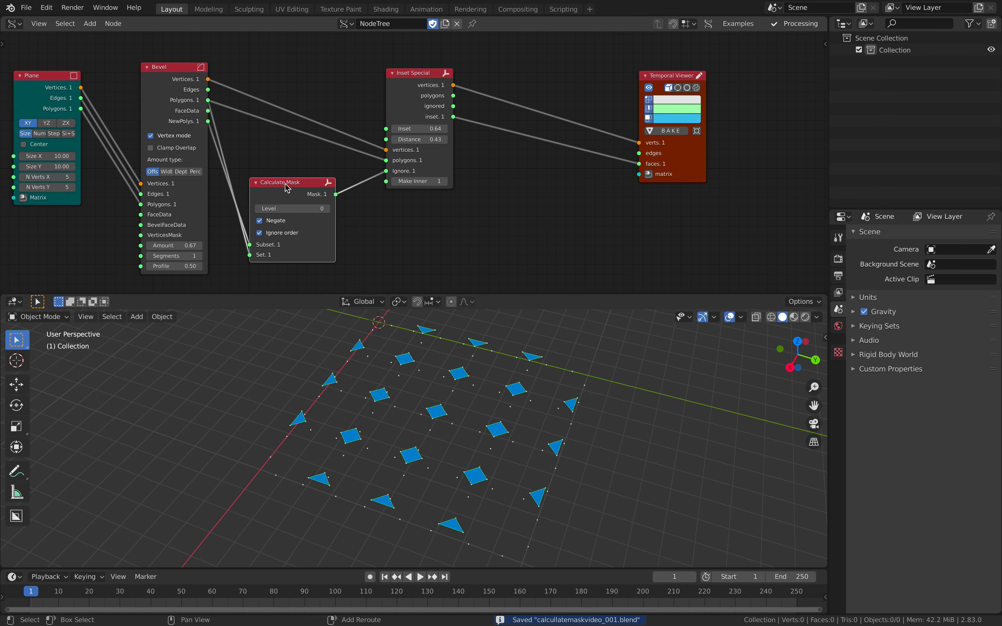
{"action": "key", "text": "shift+d"}
{"action": "left_click", "coordinate": [536, 175]}
{"action": "left_click_drag", "start_coordinate": [411, 75], "coordinate": [406, 79]}
{"action": "left_click_drag", "start_coordinate": [682, 167], "coordinate": [721, 143]}
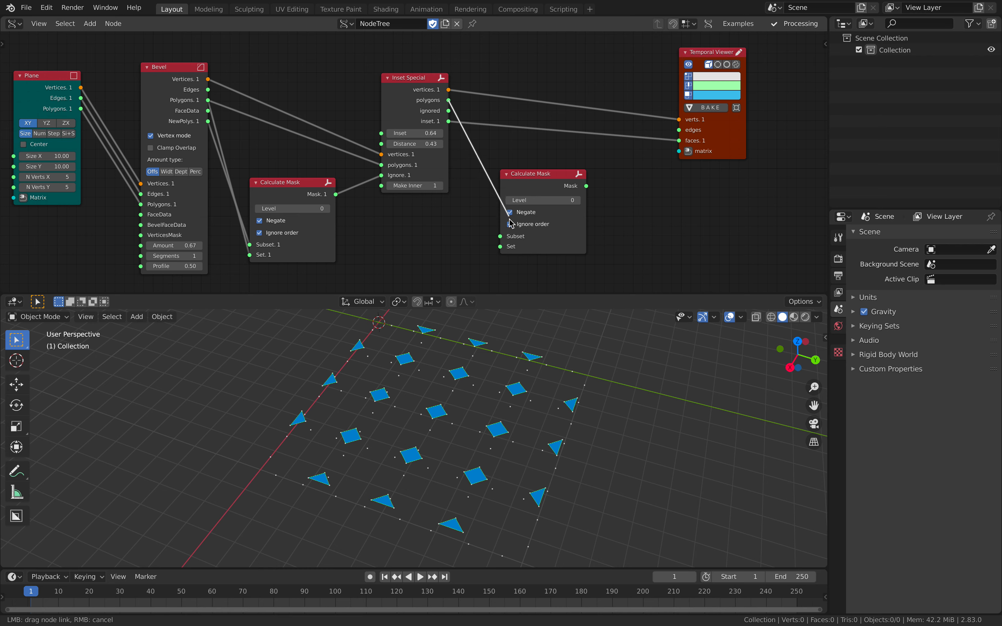
- Link Inset Special's polygons output to the second Calculate Mask's Set input and its inset output to Subset
{"action": "left_click_drag", "start_coordinate": [534, 176], "coordinate": [539, 172]}
{"action": "scroll", "coordinate": [539, 170], "scroll_direction": "up", "scroll_amount": 3}
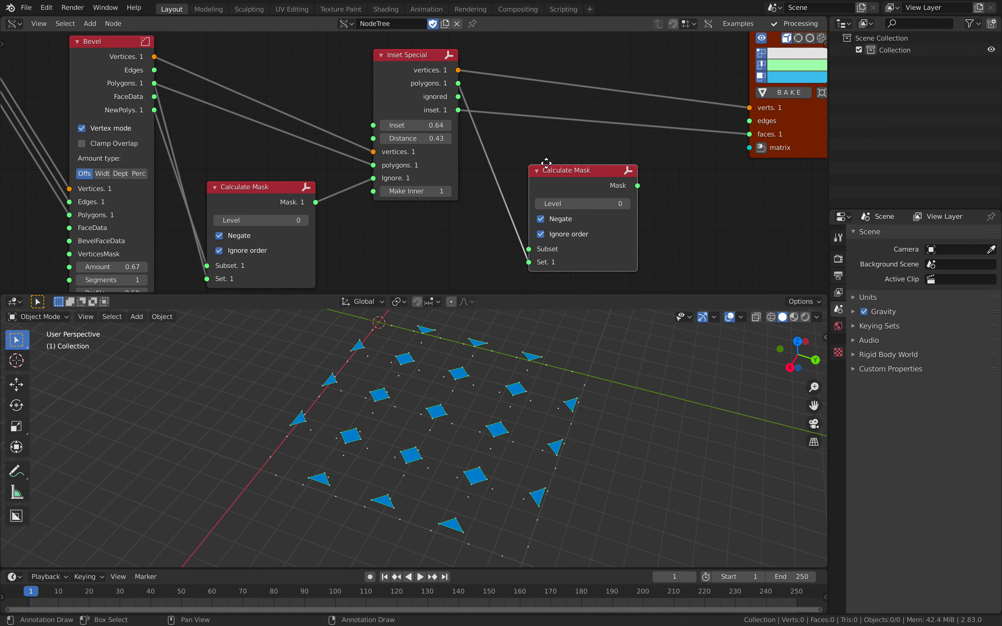
{"action": "middle_click_drag", "start_coordinate": [542, 166], "coordinate": [541, 157]}
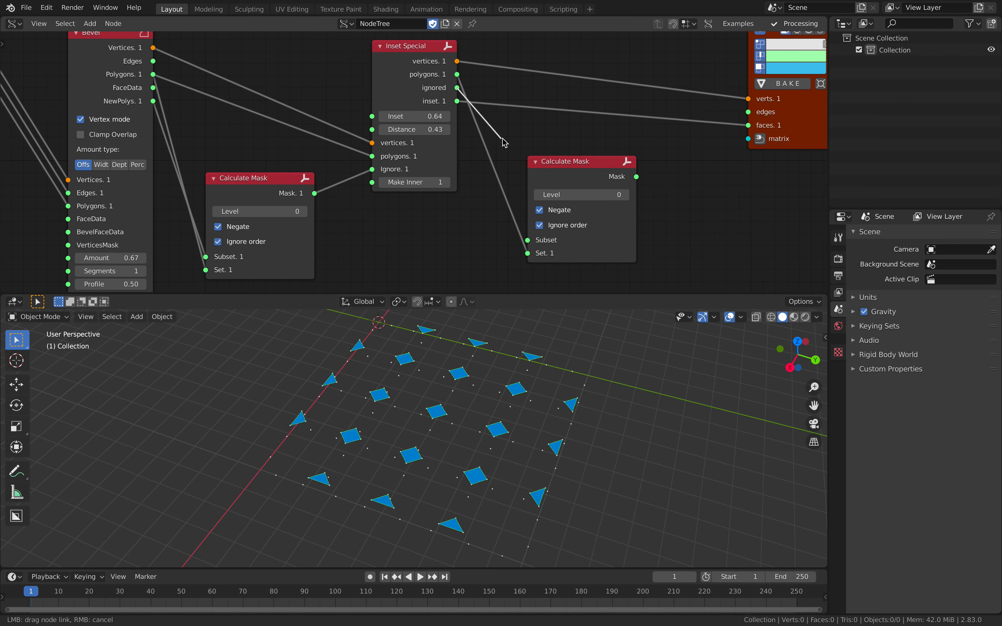
{"action": "left_click_drag", "start_coordinate": [458, 101], "coordinate": [523, 221]}
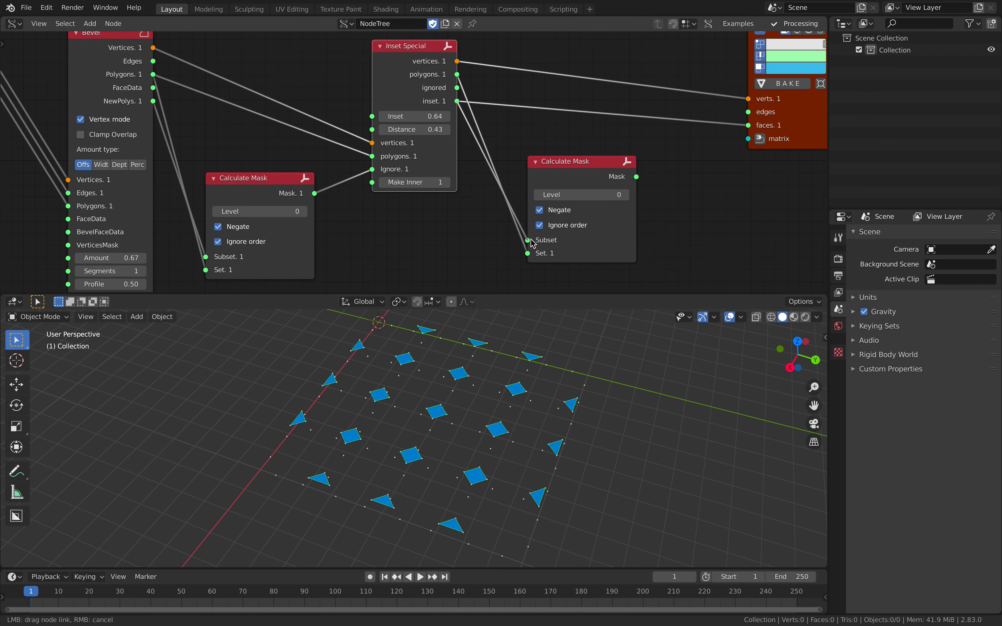
{"action": "left_click", "coordinate": [574, 170]}
- Add an Inset faces node between the second Calculate Mask and the Temporal Viewer
{"action": "middle_click_drag", "start_coordinate": [648, 178], "coordinate": [477, 206]}
{"action": "left_click_drag", "start_coordinate": [614, 157], "coordinate": [703, 118]}
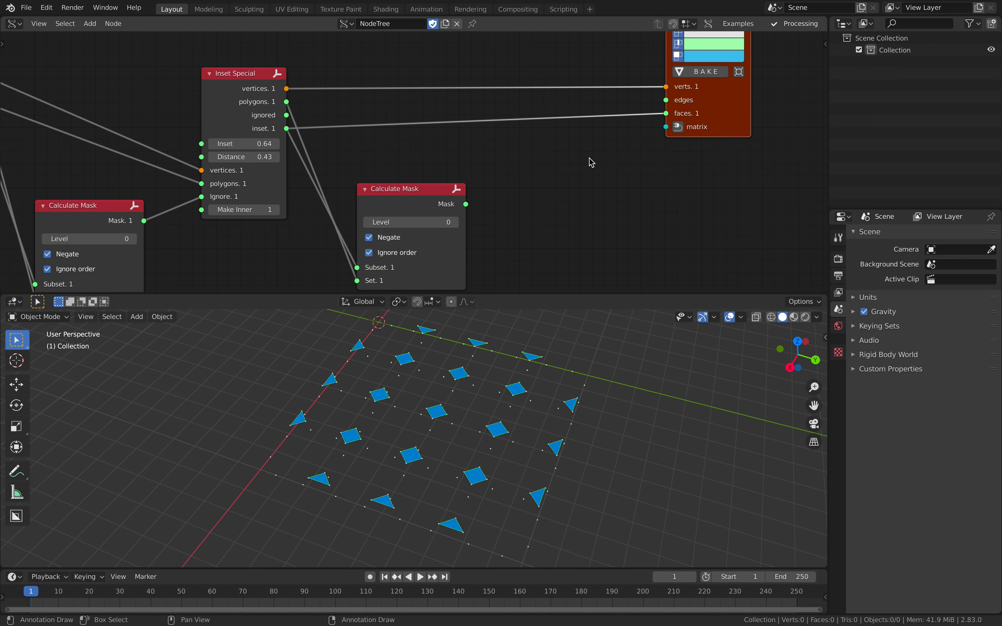
{"action": "key", "text": "alt+space"}
{"action": "type", "text": "ext"}
{"action": "key", "text": "BackSpace"}
{"action": "key", "text": "BackSpace"}
{"action": "key", "text": "BackSpace"}
{"action": "type", "text": "inset"}
{"action": "key", "text": "Down"}
{"action": "key", "text": "Down"}
{"action": "key", "text": "Return"}
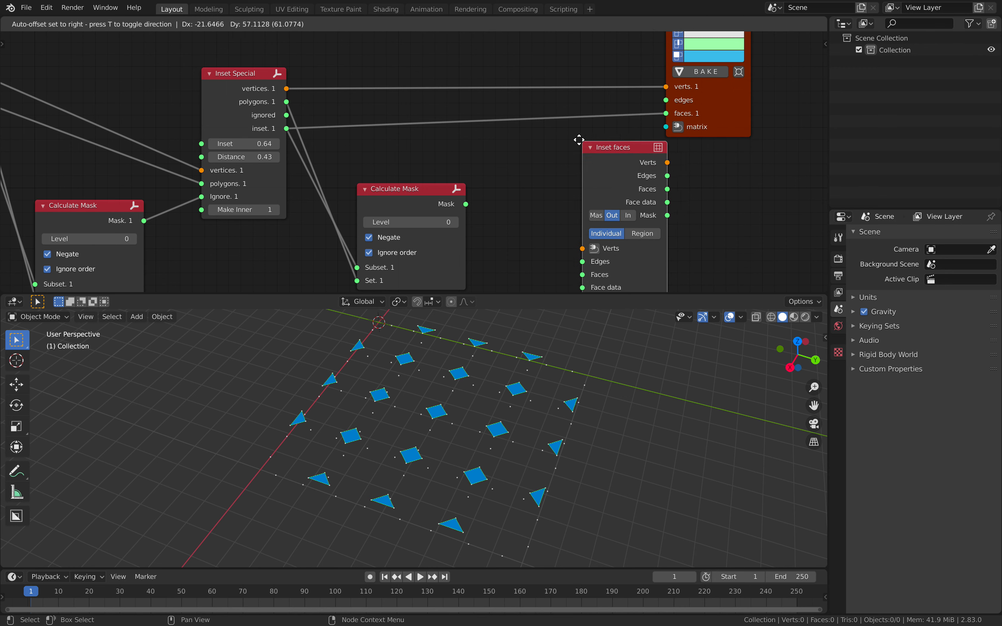
{"action": "left_click", "coordinate": [578, 141]}
- Connect Inset Special's vertices and polygons to Inset faces, and its Verts, Edges and Faces outputs to the Temporal Viewer
{"action": "scroll", "coordinate": [311, 115], "scroll_direction": "down", "scroll_amount": 1}
{"action": "left_click", "coordinate": [277, 85]}
{"action": "key", "text": "f"}
{"action": "left_click", "coordinate": [591, 150]}
{"action": "left_click", "coordinate": [702, 109], "text": "shift"}
{"action": "key", "text": "f"}
{"action": "left_click_drag", "start_coordinate": [608, 151], "coordinate": [583, 77]}
{"action": "left_click_drag", "start_coordinate": [692, 60], "coordinate": [732, 134]}
{"action": "left_click_drag", "start_coordinate": [599, 77], "coordinate": [596, 71]}
- Link the second Calculate Mask's Mask output to Inset faces' Face mask, setting Thickness to 0.32 and Depth to -0.05
{"action": "mouse_move", "coordinate": [568, 221]}
{"action": "left_mouse_down"}
{"action": "mouse_move", "coordinate": [578, 221]}
{"action": "mouse_move", "coordinate": [572, 234]}
{"action": "left_mouse_up"}
{"action": "scroll", "coordinate": [458, 217], "scroll_direction": "up", "scroll_amount": 1}
{"action": "left_click_drag", "start_coordinate": [470, 207], "coordinate": [500, 207]}
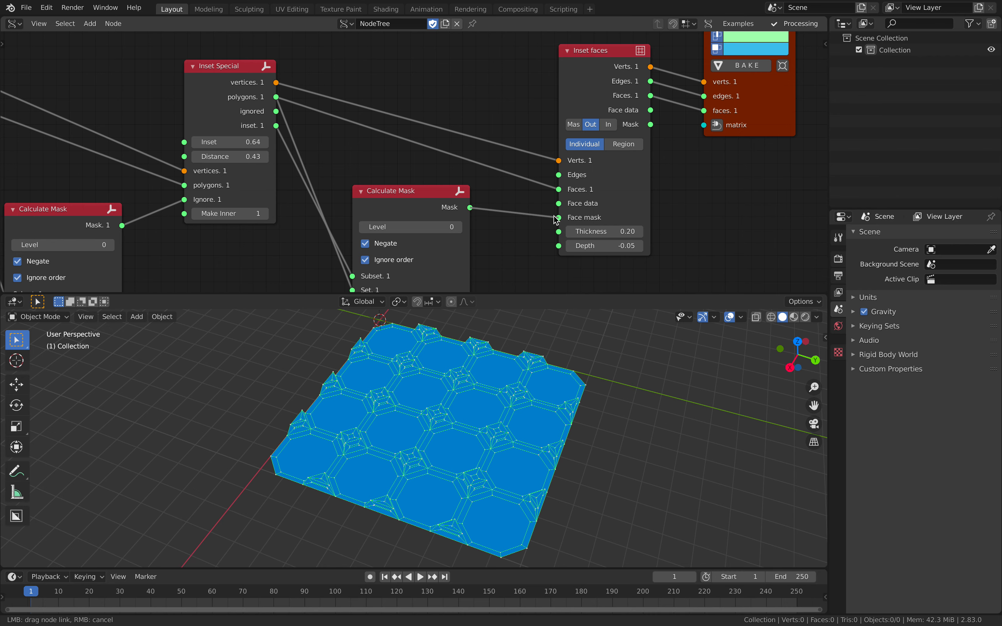
{"action": "left_click_drag", "start_coordinate": [557, 219], "coordinate": [557, 219]}
{"action": "scroll", "coordinate": [462, 208], "scroll_direction": "up", "scroll_amount": 1}
{"action": "middle_click_drag", "start_coordinate": [462, 208], "coordinate": [458, 166]}
{"action": "mouse_move", "coordinate": [593, 193]}
{"action": "left_mouse_down"}
{"action": "mouse_move", "coordinate": [608, 193]}
{"action": "mouse_move", "coordinate": [597, 193]}
{"action": "left_mouse_up"}
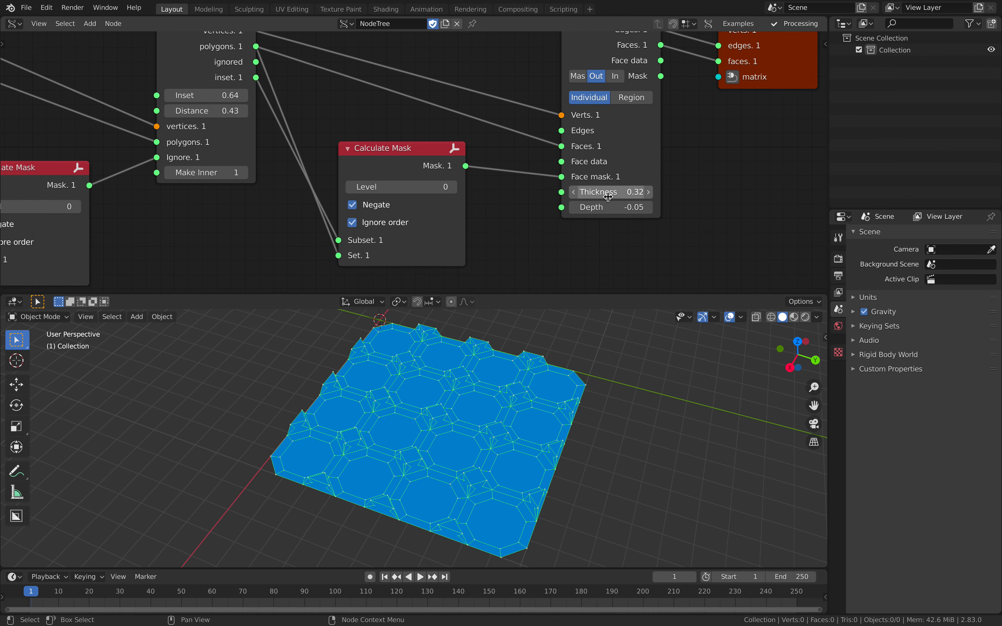
- Disable Negate on the second Calculate Mask and set Inset faces' Thickness to 0.12 and Depth to 0.64
{"action": "left_click", "coordinate": [376, 206]}
{"action": "left_click", "coordinate": [376, 207]}
{"action": "left_click", "coordinate": [376, 206]}
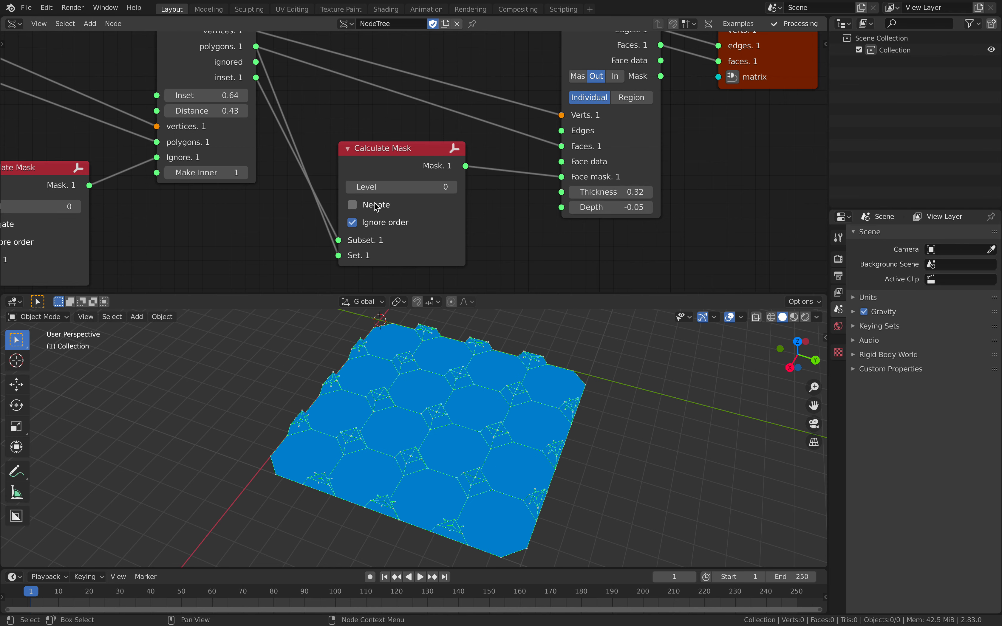
{"action": "mouse_move", "coordinate": [626, 194]}
{"action": "left_mouse_down"}
{"action": "mouse_move", "coordinate": [654, 194]}
{"action": "mouse_move", "coordinate": [634, 194]}
{"action": "mouse_move", "coordinate": [634, 207]}
{"action": "mouse_move", "coordinate": [646, 207]}
{"action": "mouse_move", "coordinate": [613, 193]}
{"action": "left_mouse_up"}
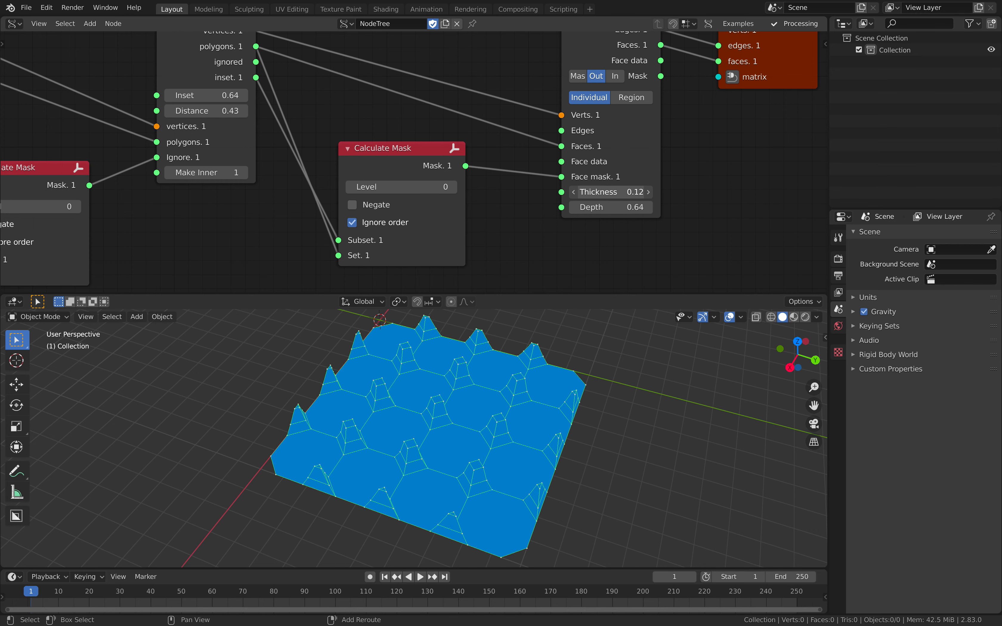
- Set the Bevel node's Amount to 0.83 and save the file
{"action": "middle_click_drag", "start_coordinate": [287, 131], "coordinate": [411, 148]}
{"action": "scroll", "coordinate": [413, 151], "scroll_direction": "down", "scroll_amount": 3}
{"action": "middle_click_drag", "start_coordinate": [340, 186], "coordinate": [361, 161]}
{"action": "middle_click_drag", "start_coordinate": [106, 203], "coordinate": [127, 202]}
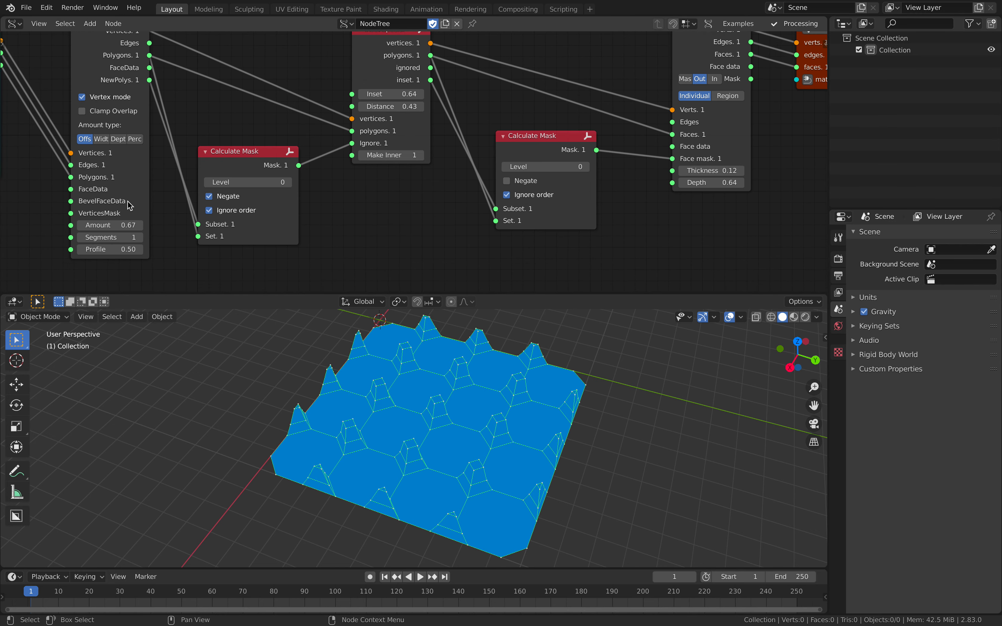
{"action": "left_click_drag", "start_coordinate": [110, 225], "coordinate": [135, 225]}
{"action": "middle_click_drag", "start_coordinate": [477, 477], "coordinate": [597, 366]}
{"action": "key", "text": "ctrl+s"}
- Move the Plane node away from Bevel and save a new file version as calcullatemaskvideo_002.blend
{"action": "scroll", "coordinate": [259, 129], "scroll_direction": "down", "scroll_amount": 5}
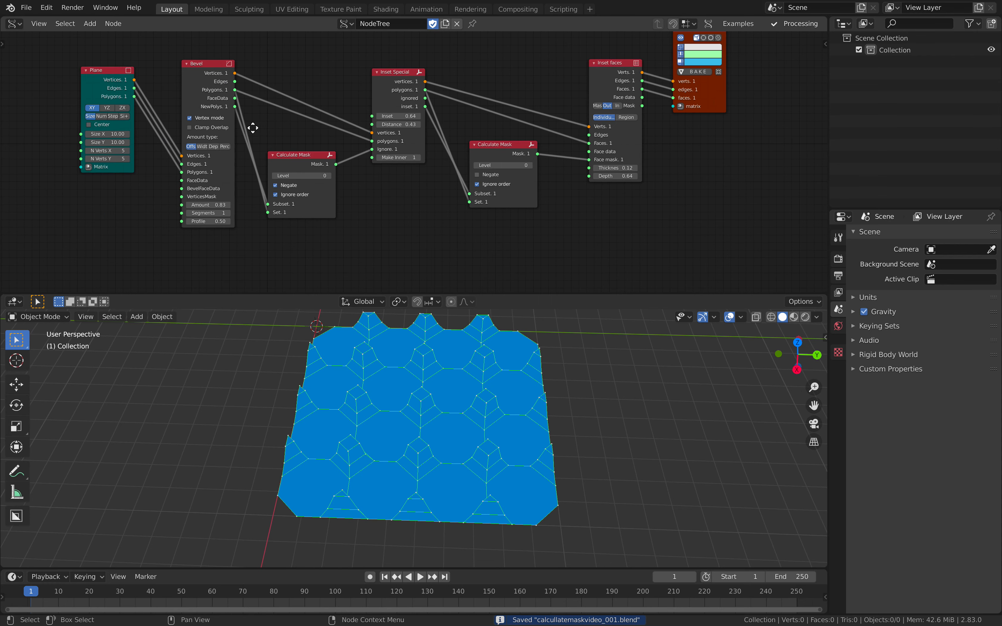
{"action": "middle_click_drag", "start_coordinate": [252, 128], "coordinate": [373, 127]}
{"action": "left_click_drag", "start_coordinate": [218, 86], "coordinate": [168, 88]}
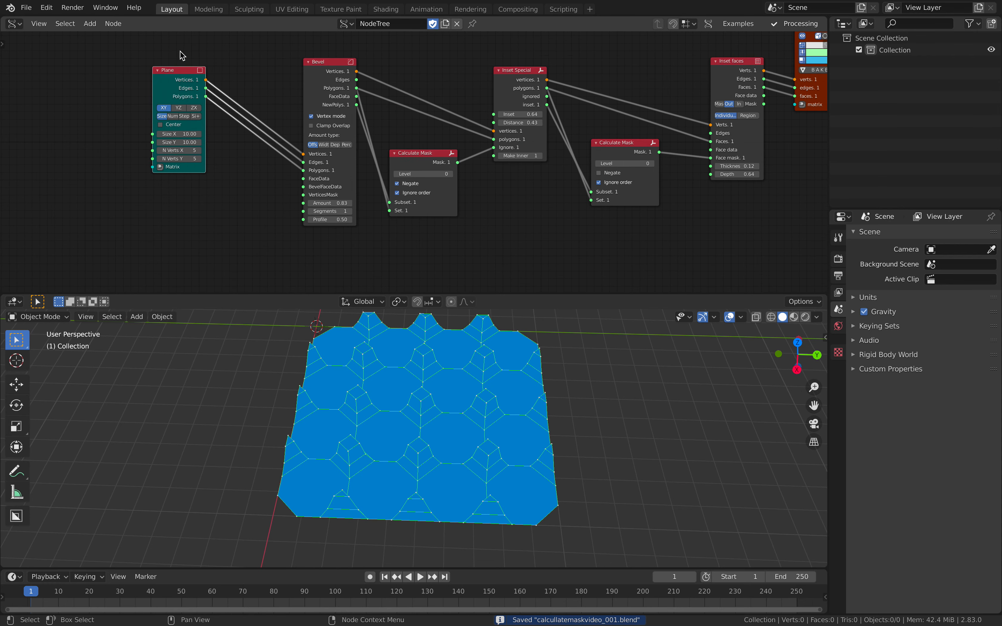
{"action": "left_click", "coordinate": [26, 8]}
{"action": "left_click", "coordinate": [48, 98]}
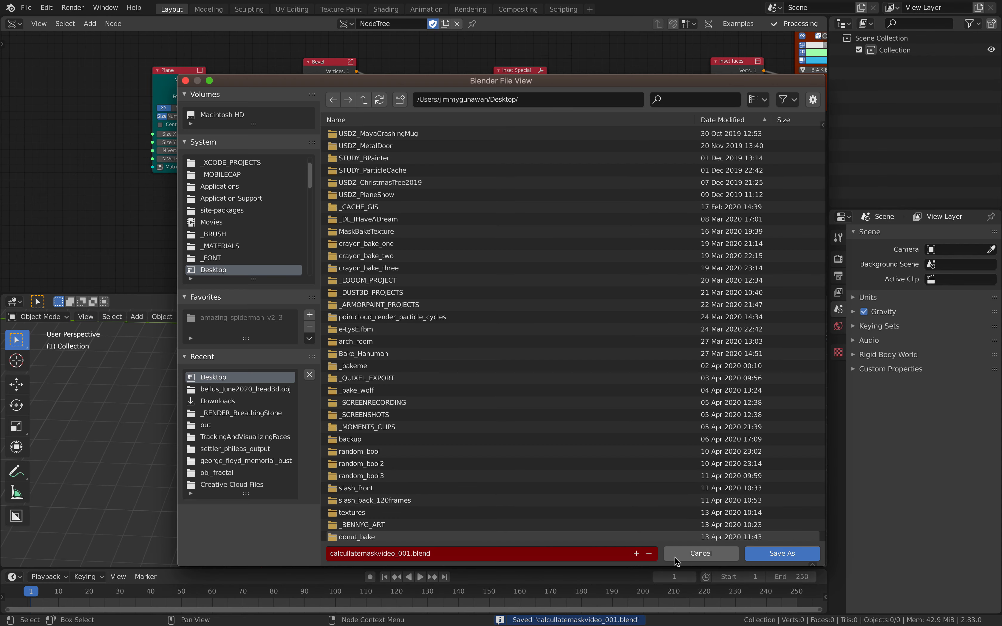
{"action": "left_click", "coordinate": [758, 555]}
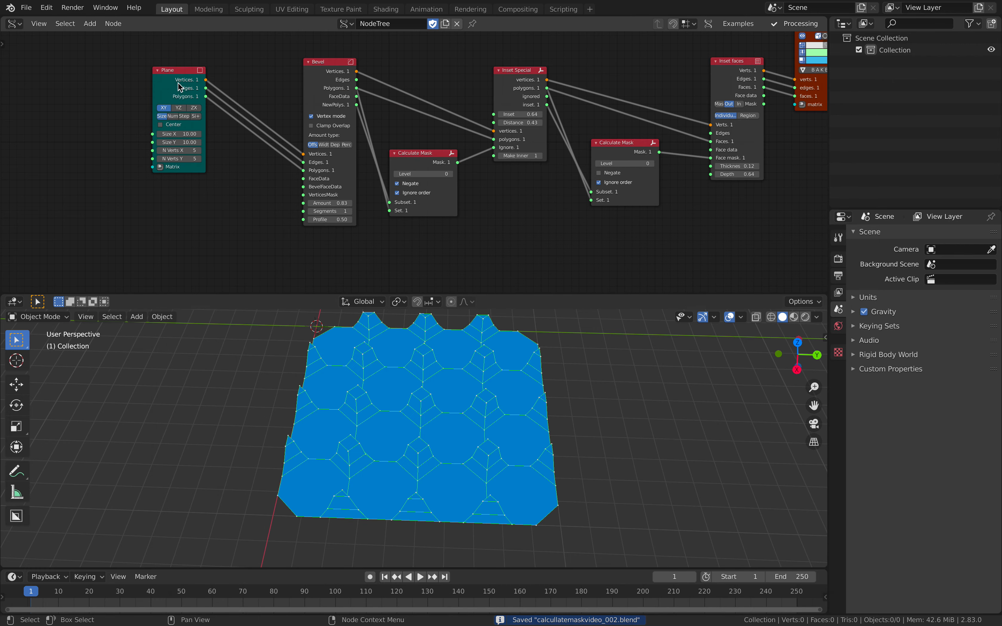
- Move the Plane node farther from Bevel to leave a wide gap between them
{"action": "left_click_drag", "start_coordinate": [181, 85], "coordinate": [114, 74]}
{"action": "middle_click_drag", "start_coordinate": [180, 131], "coordinate": [238, 132]}
{"action": "middle_click_drag", "start_coordinate": [340, 112], "coordinate": [333, 113]}
{"action": "left_click", "coordinate": [279, 90]}
{"action": "middle_click_drag", "start_coordinate": [265, 87], "coordinate": [194, 112]}
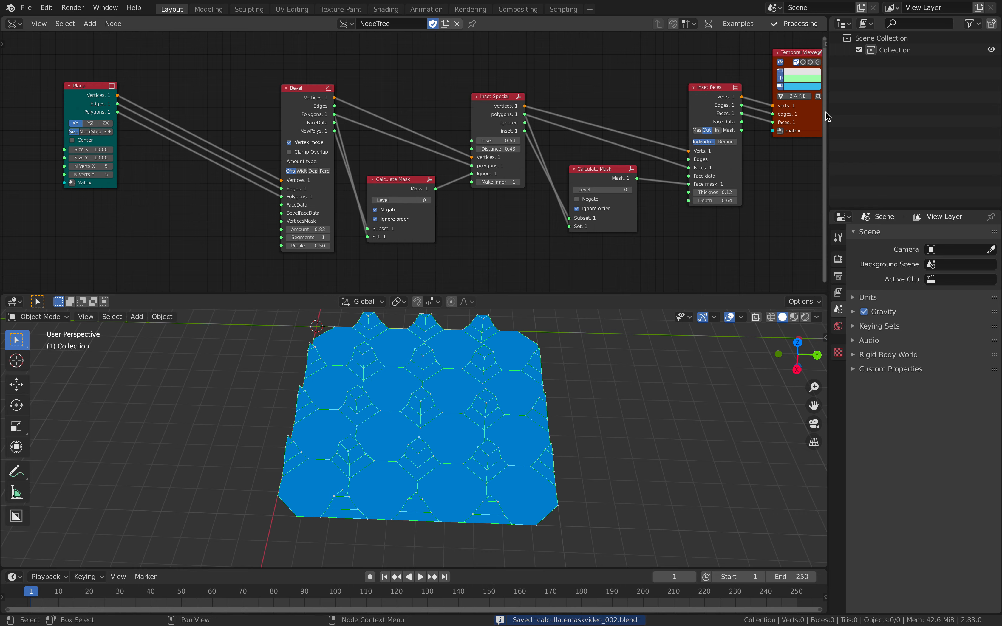
- Widen the node editor and 3D view area and move the Plane node farther from Bevel
{"action": "left_click_drag", "start_coordinate": [828, 117], "coordinate": [889, 117]}
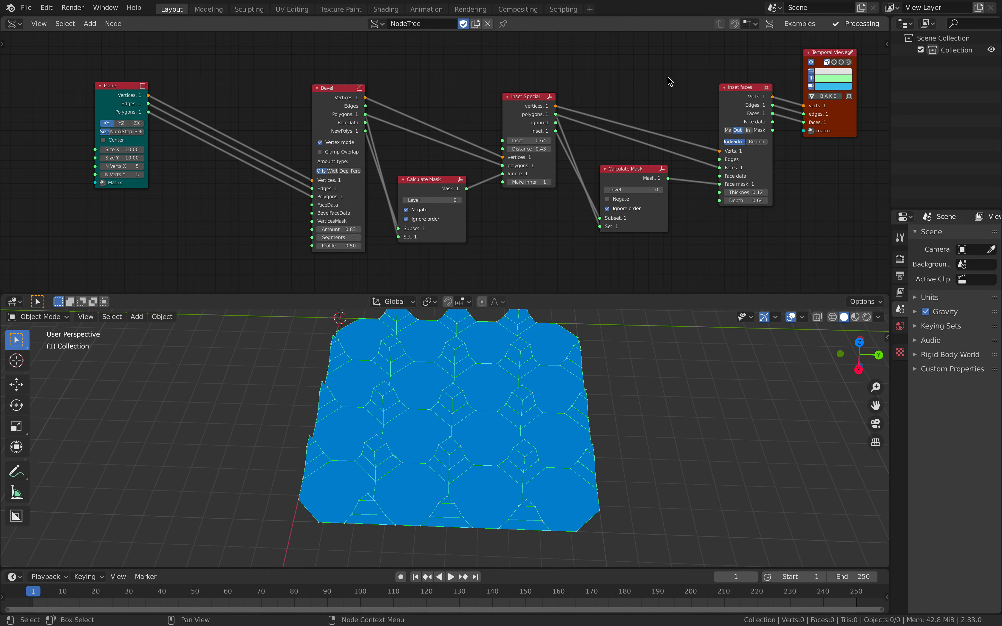
{"action": "scroll", "coordinate": [617, 105], "scroll_direction": "down", "scroll_amount": 2}
{"action": "middle_click_drag", "start_coordinate": [576, 485], "coordinate": [532, 491]}
{"action": "middle_click_drag", "start_coordinate": [191, 120], "coordinate": [222, 129]}
{"action": "left_click_drag", "start_coordinate": [199, 101], "coordinate": [52, 90]}
{"action": "middle_click_drag", "start_coordinate": [157, 202], "coordinate": [186, 172]}
{"action": "scroll", "coordinate": [186, 171], "scroll_direction": "up", "scroll_amount": 2}
- Add a Diamond Mesh node below the links between Plane and Bevel
{"action": "key", "text": "alt+space"}
{"action": "type", "text": "dima"}
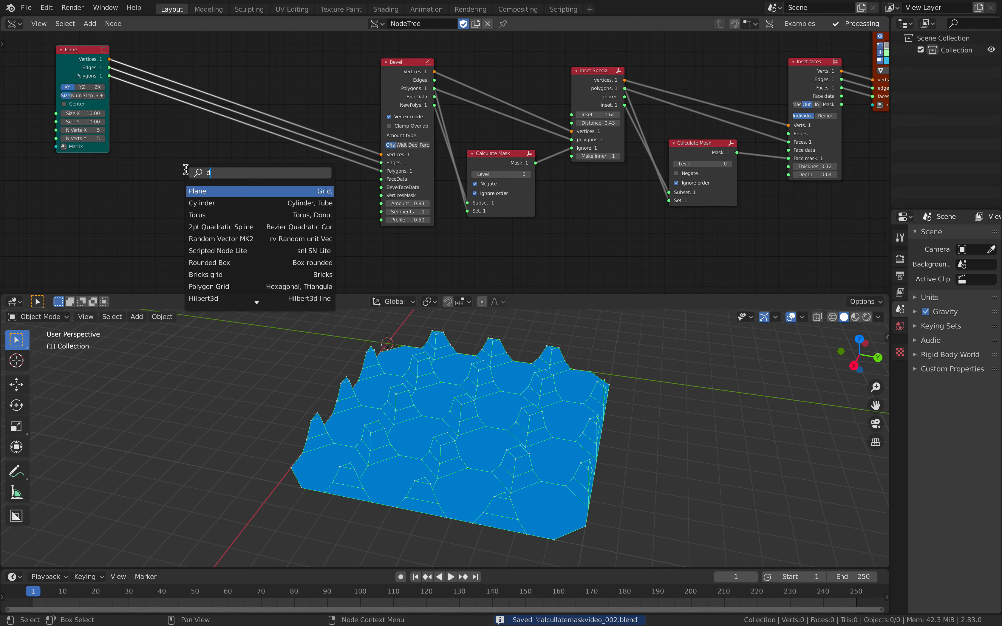
{"action": "key", "text": "BackSpace"}
{"action": "key", "text": "BackSpace"}
{"action": "type", "text": "amon"}
{"action": "key", "text": "Return"}
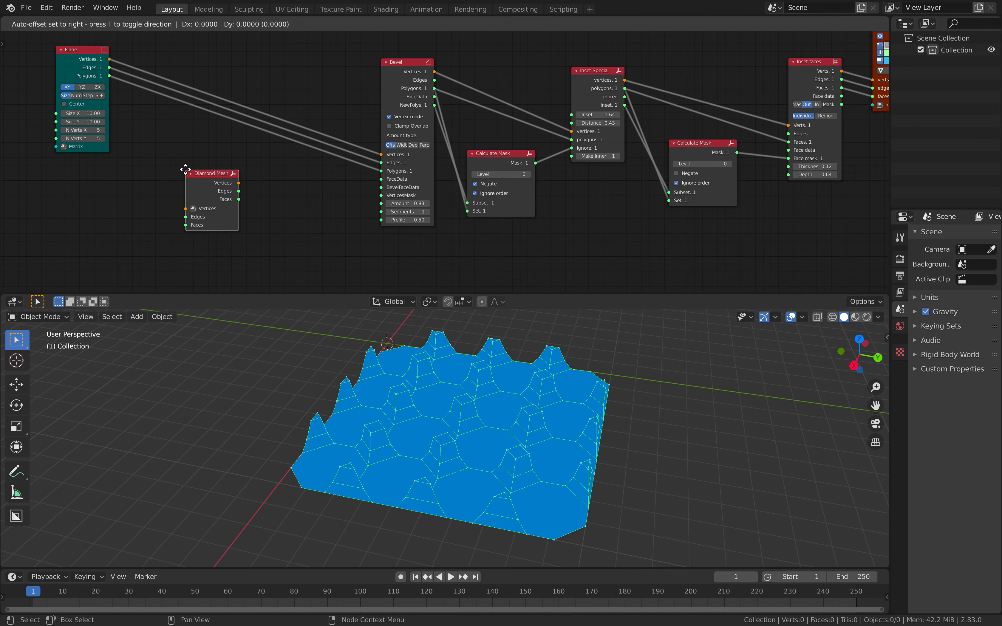
{"action": "left_click", "coordinate": [182, 177]}
- Add a Poke Faces node just below the Diamond Mesh node
{"action": "key", "text": "alt+space"}
{"action": "type", "text": "poke"}
{"action": "key", "text": "Return"}
{"action": "left_click", "coordinate": [189, 248]}
{"action": "middle_click_drag", "start_coordinate": [258, 196], "coordinate": [262, 192]}
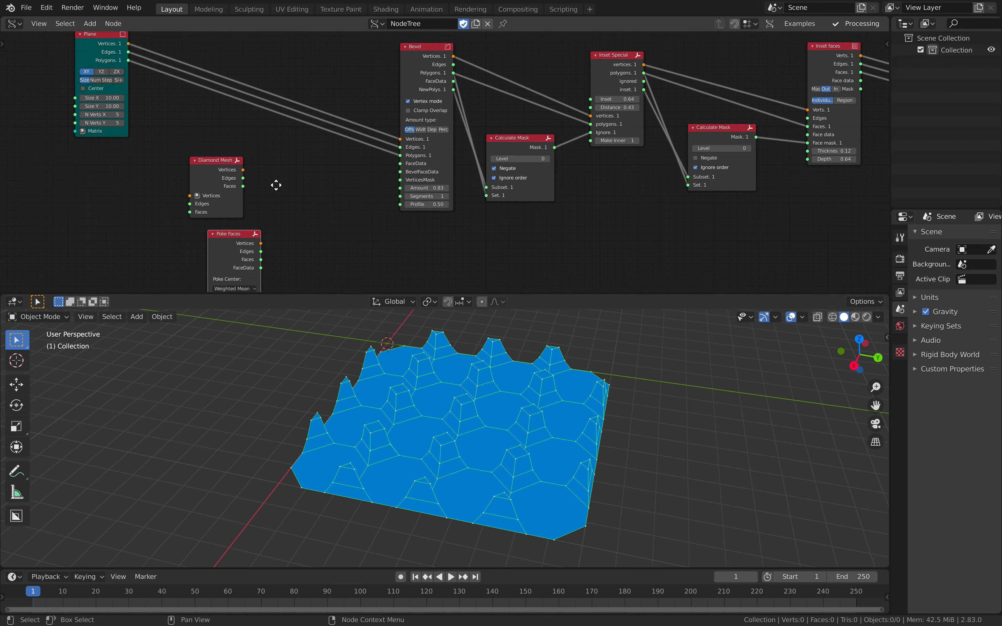
- Add a Dual Mesh node between Diamond Mesh and Bevel
{"action": "scroll", "coordinate": [262, 191], "scroll_direction": "up", "scroll_amount": 2}
{"action": "key", "text": "shift+a"}
{"action": "left_click", "coordinate": [291, 172]}
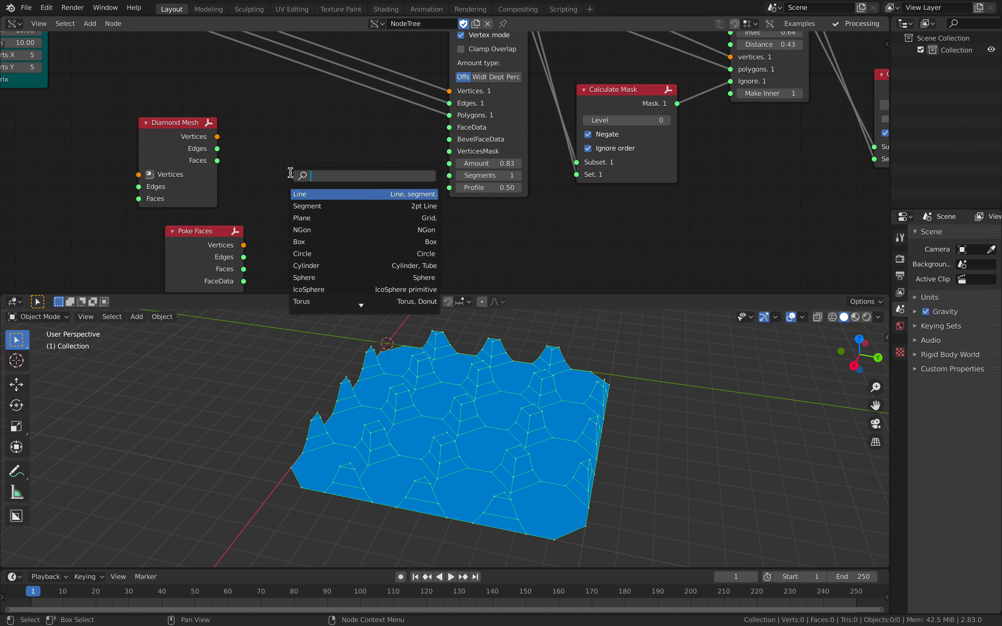
{"action": "type", "text": "dual"}
{"action": "key", "text": "Return"}
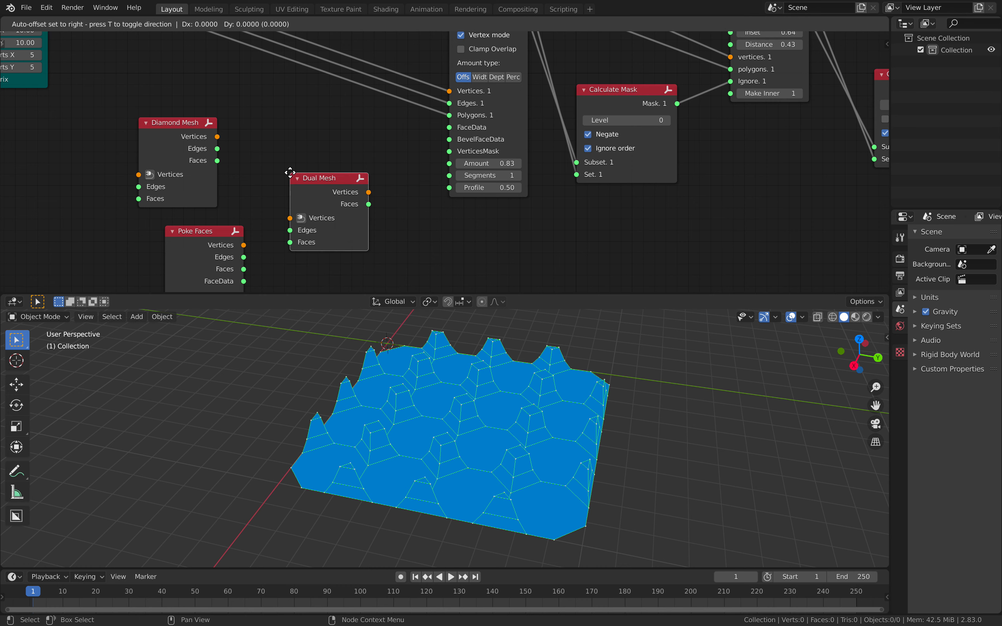
{"action": "left_click", "coordinate": [323, 156]}
- Arrange Poke Faces, Diamond Mesh and Dual Mesh in a row below the Plane-to-Bevel links
{"action": "scroll", "coordinate": [314, 153], "scroll_direction": "down", "scroll_amount": 2}
{"action": "middle_click_drag", "start_coordinate": [192, 145], "coordinate": [252, 170]}
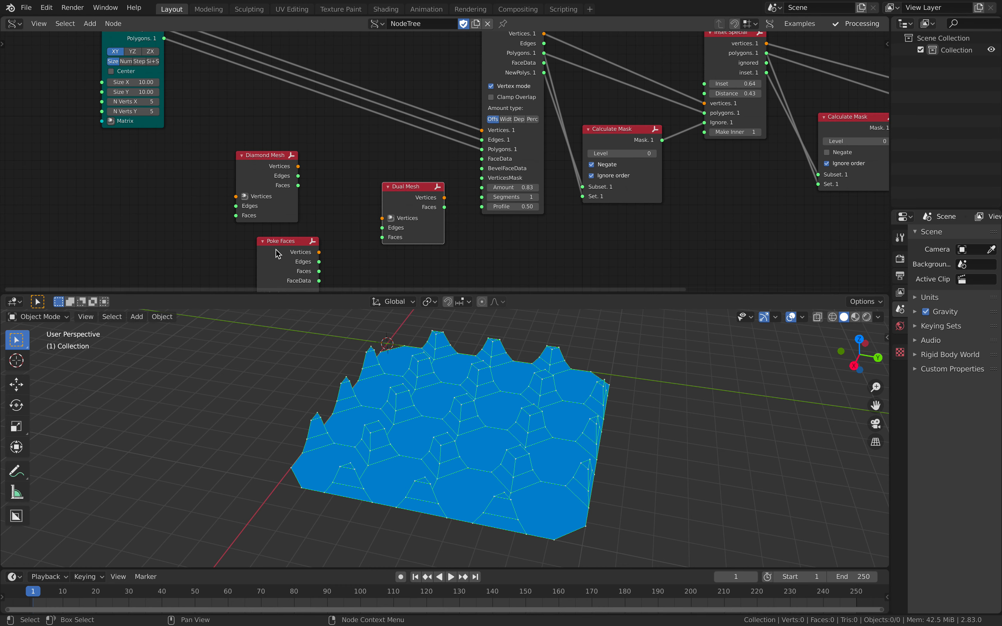
{"action": "left_click_drag", "start_coordinate": [276, 250], "coordinate": [275, 236]}
{"action": "left_click_drag", "start_coordinate": [263, 159], "coordinate": [197, 147]}
{"action": "left_click_drag", "start_coordinate": [268, 230], "coordinate": [187, 231]}
{"action": "left_click_drag", "start_coordinate": [204, 147], "coordinate": [294, 247]}
{"action": "middle_click_drag", "start_coordinate": [276, 204], "coordinate": [278, 184]}
{"action": "scroll", "coordinate": [332, 188], "scroll_direction": "up", "scroll_amount": 2}
{"action": "left_click_drag", "start_coordinate": [392, 171], "coordinate": [355, 210]}
- Add the scripted Subdiv to quads node above the Diamond Mesh and Dual Mesh nodes
{"action": "key", "text": "shift+a"}
{"action": "left_click", "coordinate": [286, 139]}
{"action": "type", "text": "quad"}
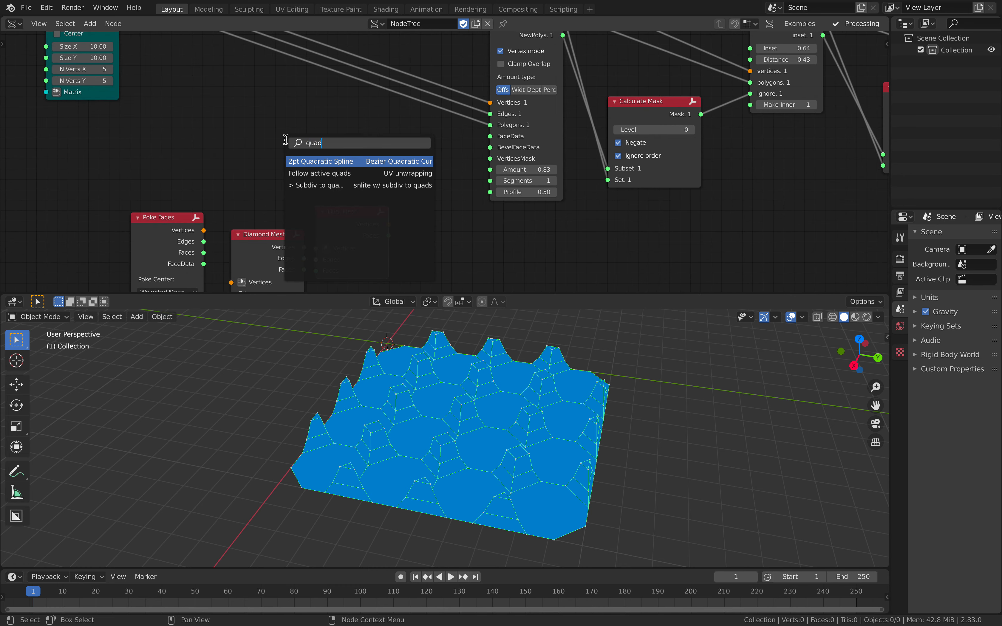
{"action": "key", "text": "Down"}
{"action": "key", "text": "Down"}
{"action": "key", "text": "Return"}
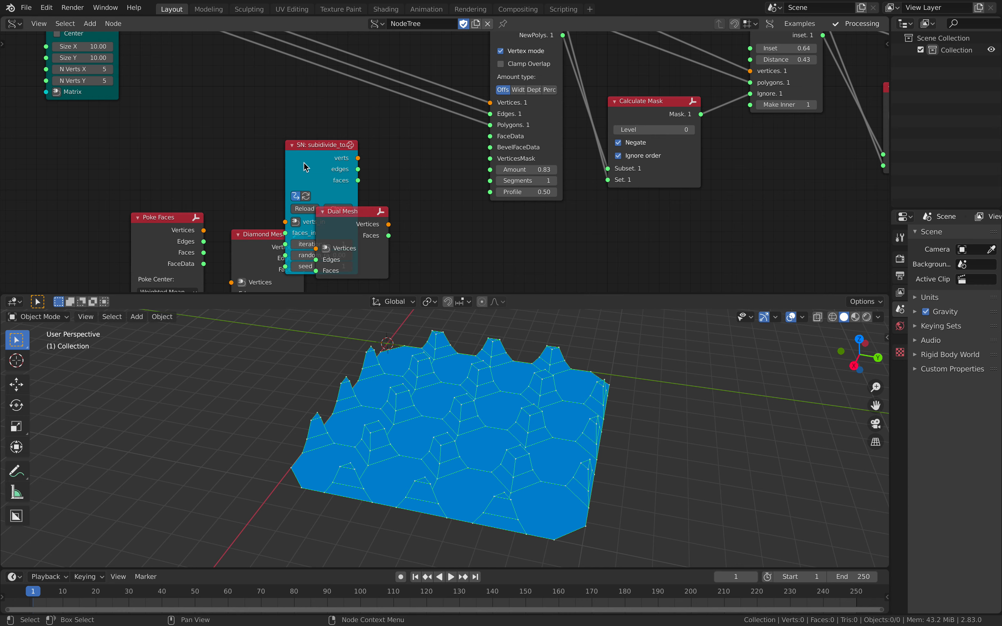
{"action": "left_click", "coordinate": [188, 61]}
{"action": "scroll", "coordinate": [189, 67], "scroll_direction": "down", "scroll_amount": 2}
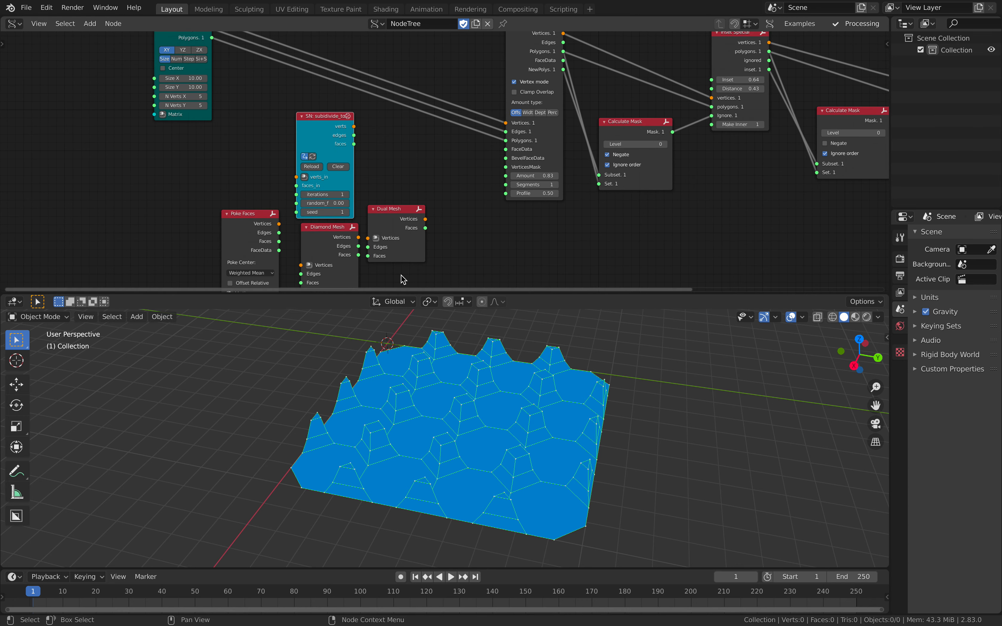
- Give the node editor more height above the 3D view and save the file
{"action": "left_click_drag", "start_coordinate": [412, 293], "coordinate": [416, 351]}
{"action": "middle_click_drag", "start_coordinate": [444, 410], "coordinate": [484, 453]}
{"action": "key", "text": "ctrl+s"}
- Move the Plane and Poke Faces nodes outward to free space around the other modifier nodes
{"action": "middle_click_drag", "start_coordinate": [212, 126], "coordinate": [233, 177]}
{"action": "left_click_drag", "start_coordinate": [197, 94], "coordinate": [160, 96]}
{"action": "scroll", "coordinate": [274, 130], "scroll_direction": "up", "scroll_amount": 1}
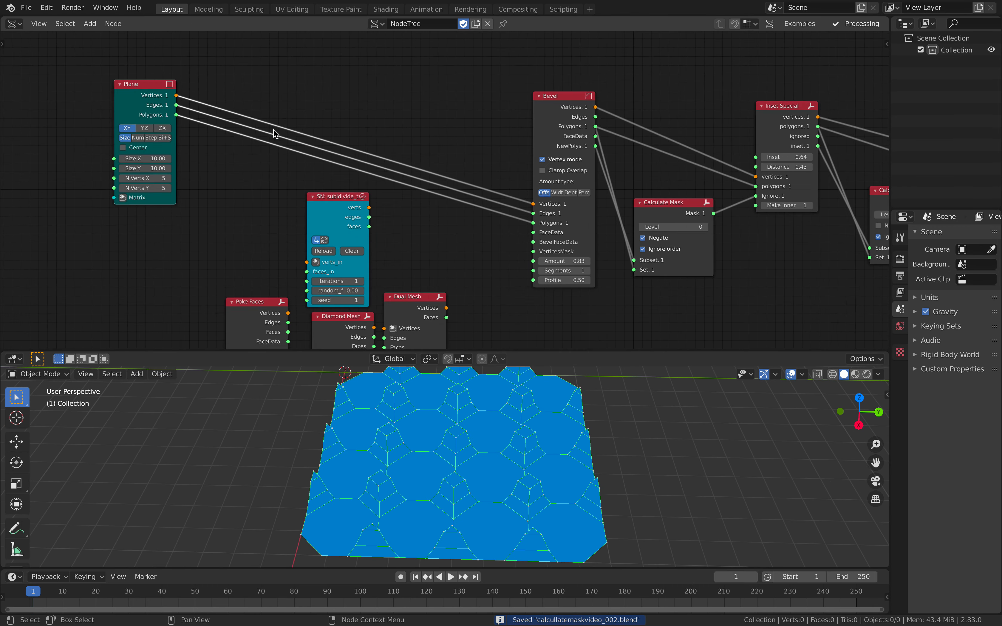
{"action": "left_click_drag", "start_coordinate": [253, 300], "coordinate": [222, 287]}
- Route Plane through Dual Mesh into Bevel, remove the link into Bevel's Edges input, and inspect the mesh
{"action": "left_click_drag", "start_coordinate": [408, 306], "coordinate": [422, 197]}
{"action": "key", "text": "f"}
{"action": "left_click", "coordinate": [547, 121], "text": "shift"}
{"action": "key", "text": "f"}
{"action": "left_click", "coordinate": [503, 107]}
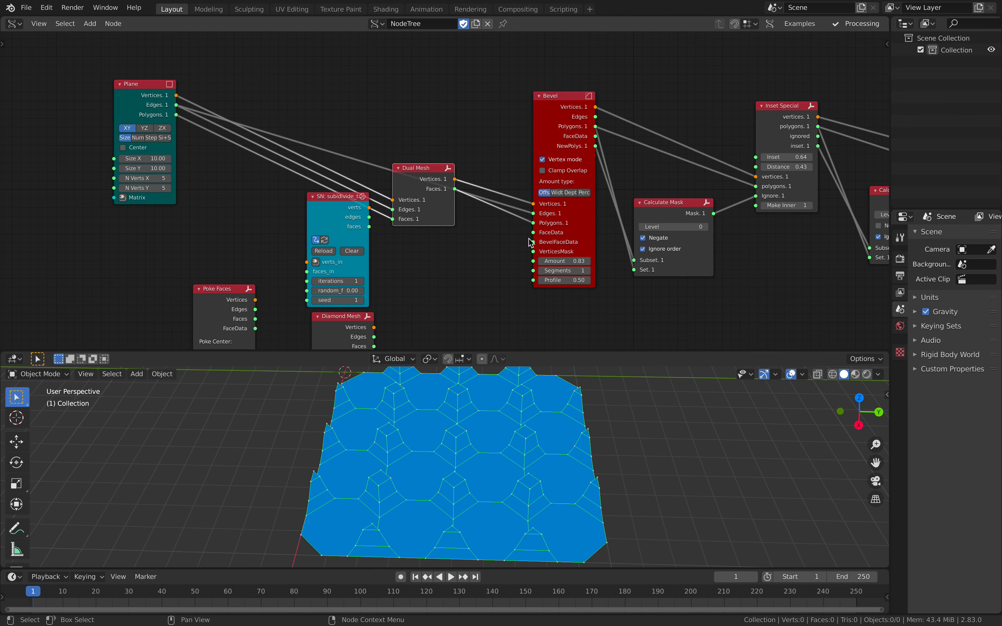
{"action": "left_click_drag", "start_coordinate": [531, 214], "coordinate": [497, 210]}
{"action": "left_click_drag", "start_coordinate": [436, 169], "coordinate": [456, 136]}
{"action": "mouse_move", "coordinate": [552, 430]}
{"action": "middle_mouse_down"}
{"action": "mouse_move", "coordinate": [515, 431]}
{"action": "mouse_move", "coordinate": [549, 453]}
{"action": "middle_mouse_up"}
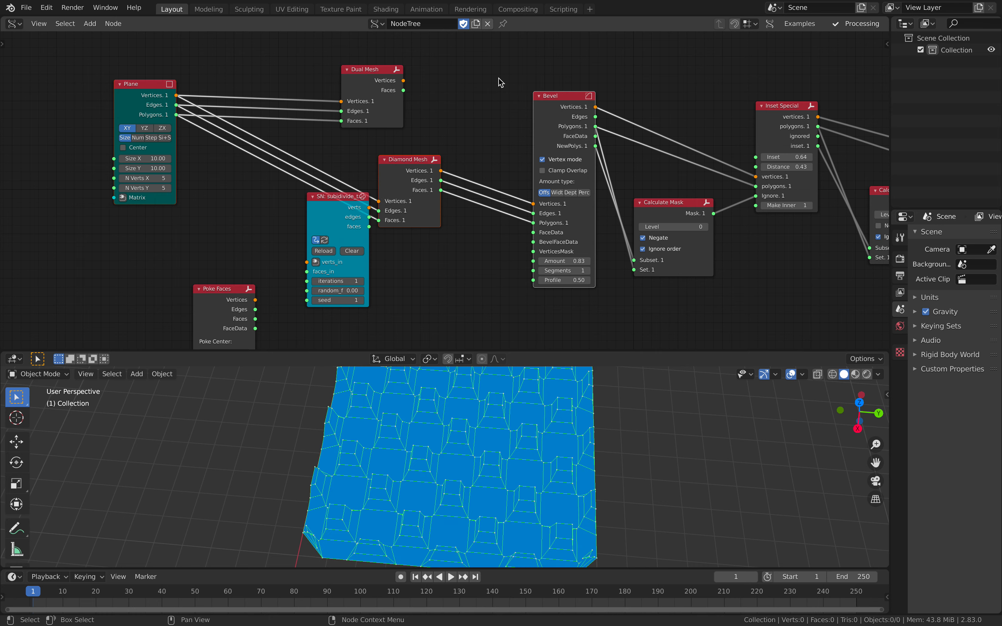
- Route Plane through Diamond Mesh into Bevel in place of Dual Mesh, and save the file
{"action": "left_click", "coordinate": [498, 78]}
{"action": "middle_click_drag", "start_coordinate": [559, 437], "coordinate": [527, 447]}
{"action": "left_click_drag", "start_coordinate": [330, 210], "coordinate": [319, 249]}
{"action": "left_click_drag", "start_coordinate": [395, 188], "coordinate": [414, 172]}
{"action": "middle_click_drag", "start_coordinate": [526, 439], "coordinate": [586, 434]}
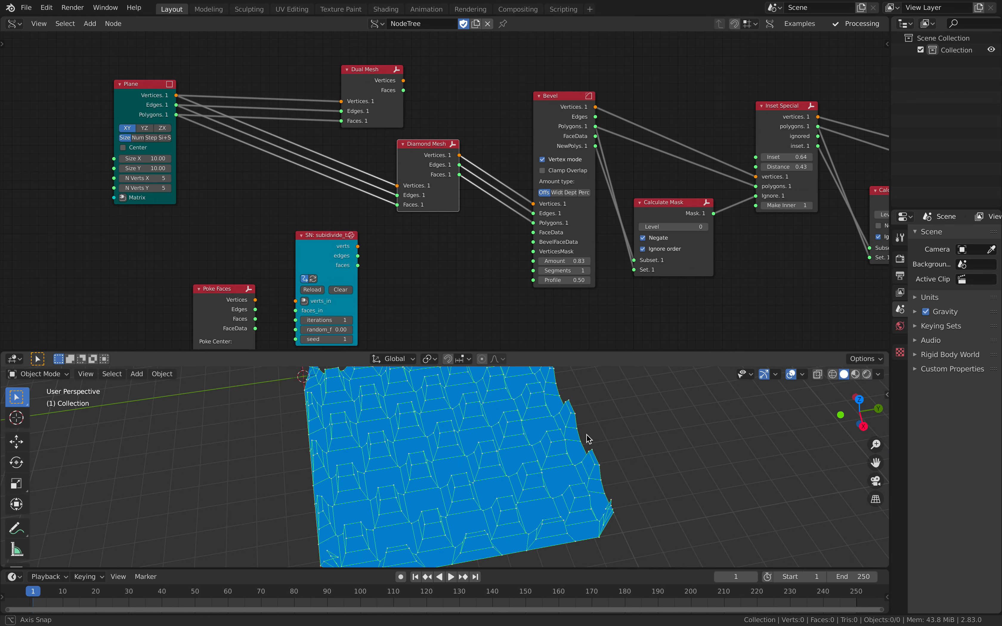
{"action": "key", "text": "ctrl+s"}
- Spread out the Diamond Mesh and subdivide-to-quads nodes and place Poke Faces between Diamond Mesh and Bevel
{"action": "scroll", "coordinate": [452, 143], "scroll_direction": "down", "scroll_amount": 1}
{"action": "middle_click_drag", "start_coordinate": [440, 139], "coordinate": [482, 159]}
{"action": "left_click_drag", "start_coordinate": [483, 159], "coordinate": [369, 168]}
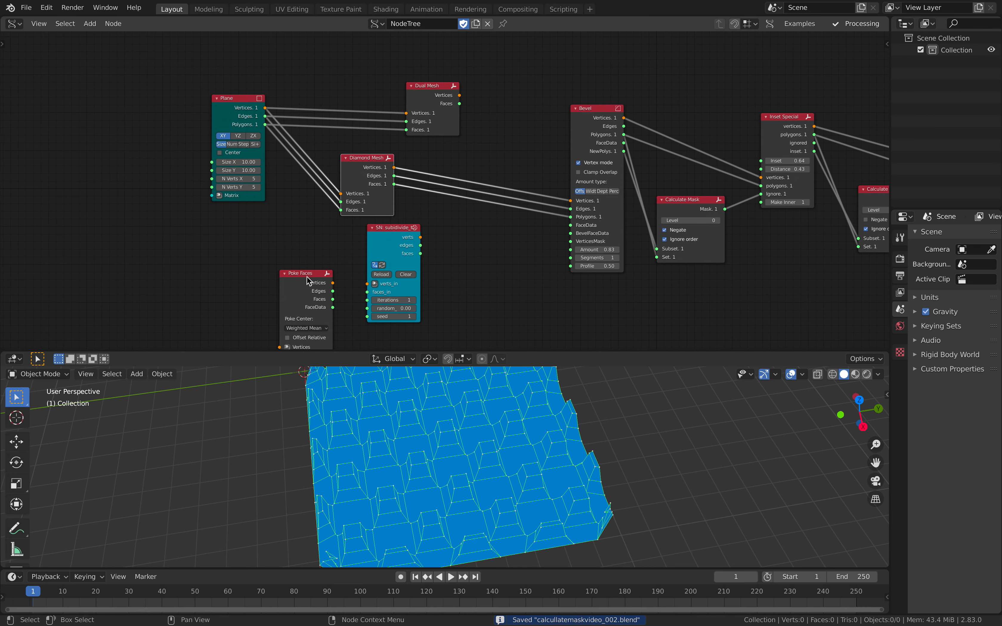
{"action": "left_click_drag", "start_coordinate": [308, 281], "coordinate": [483, 248]}
{"action": "left_click_drag", "start_coordinate": [415, 231], "coordinate": [344, 248]}
{"action": "left_click_drag", "start_coordinate": [454, 245], "coordinate": [426, 218]}
- Link Diamond Mesh into Poke Faces and Poke Faces into Bevel
{"action": "left_click", "coordinate": [375, 167]}
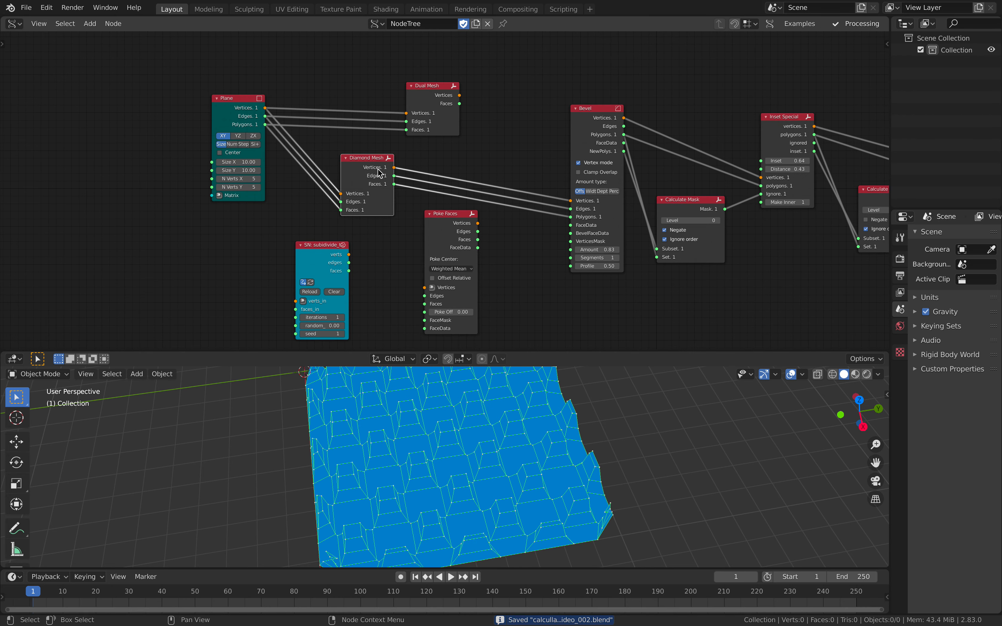
{"action": "left_click", "coordinate": [448, 224]}
{"action": "left_click", "coordinate": [584, 111], "text": "shift"}
{"action": "key", "text": "f"}
{"action": "left_click", "coordinate": [555, 90]}
{"action": "middle_click_drag", "start_coordinate": [555, 439], "coordinate": [519, 490]}
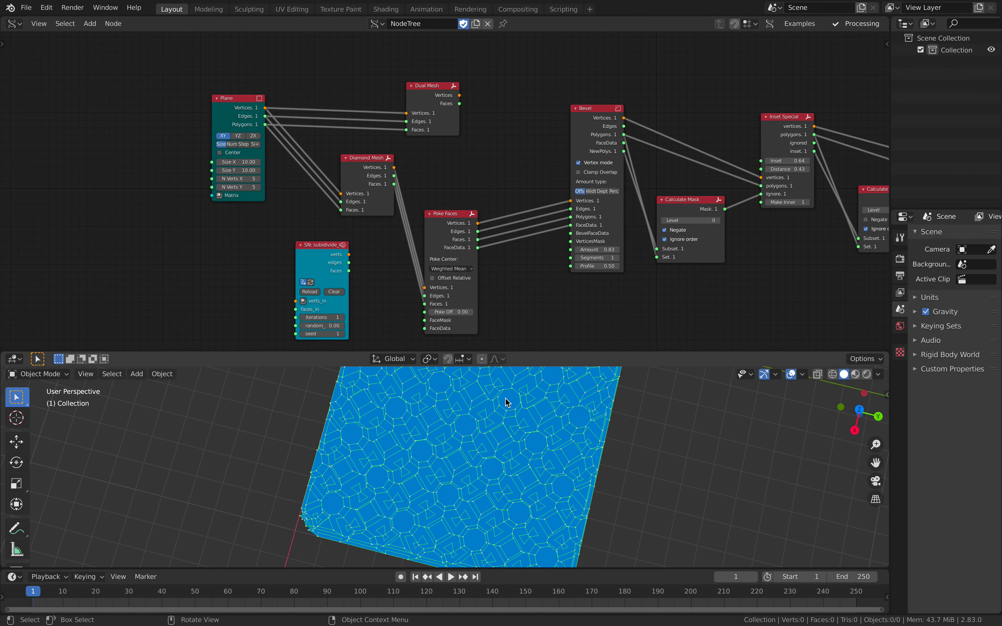
- Set Poke Faces' Poke Offset to 0.61 and save the file
{"action": "scroll", "coordinate": [426, 324], "scroll_direction": "up", "scroll_amount": 2}
{"action": "left_click_drag", "start_coordinate": [448, 311], "coordinate": [480, 311]}
{"action": "middle_click_drag", "start_coordinate": [589, 474], "coordinate": [534, 439]}
{"action": "key", "text": "ctrl+s"}
- Move the Plane node clear of the others and add a Box node below it
{"action": "scroll", "coordinate": [360, 168], "scroll_direction": "down", "scroll_amount": 5}
{"action": "middle_click_drag", "start_coordinate": [361, 169], "coordinate": [450, 202]}
{"action": "left_click_drag", "start_coordinate": [321, 111], "coordinate": [241, 87]}
{"action": "scroll", "coordinate": [261, 183], "scroll_direction": "up", "scroll_amount": 2}
{"action": "key", "text": "shift+a"}
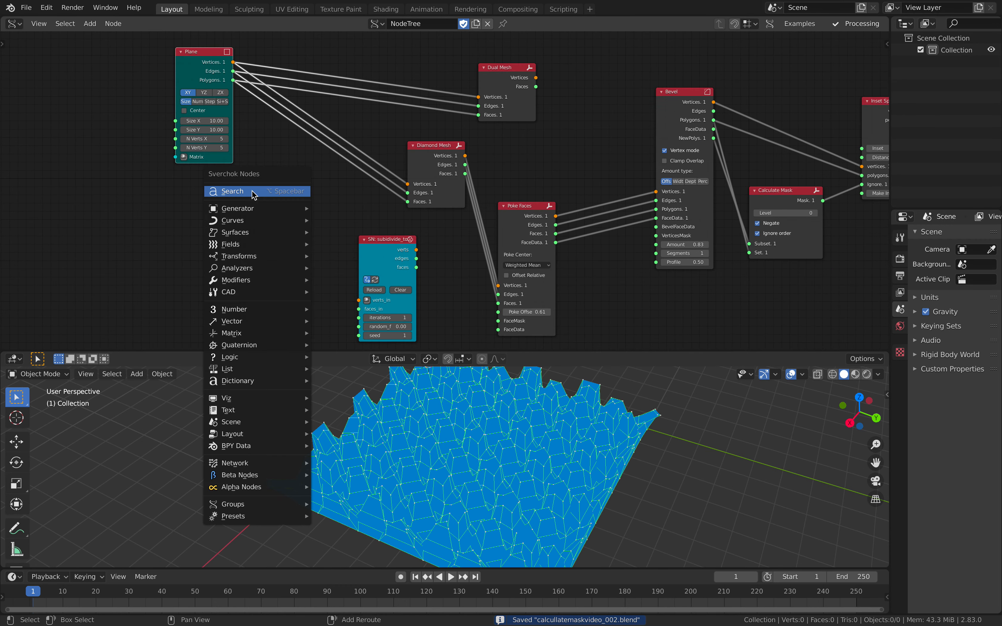
{"action": "left_click", "coordinate": [252, 191]}
{"action": "type", "text": "box"}
{"action": "key", "text": "Return"}
{"action": "left_click", "coordinate": [252, 191]}
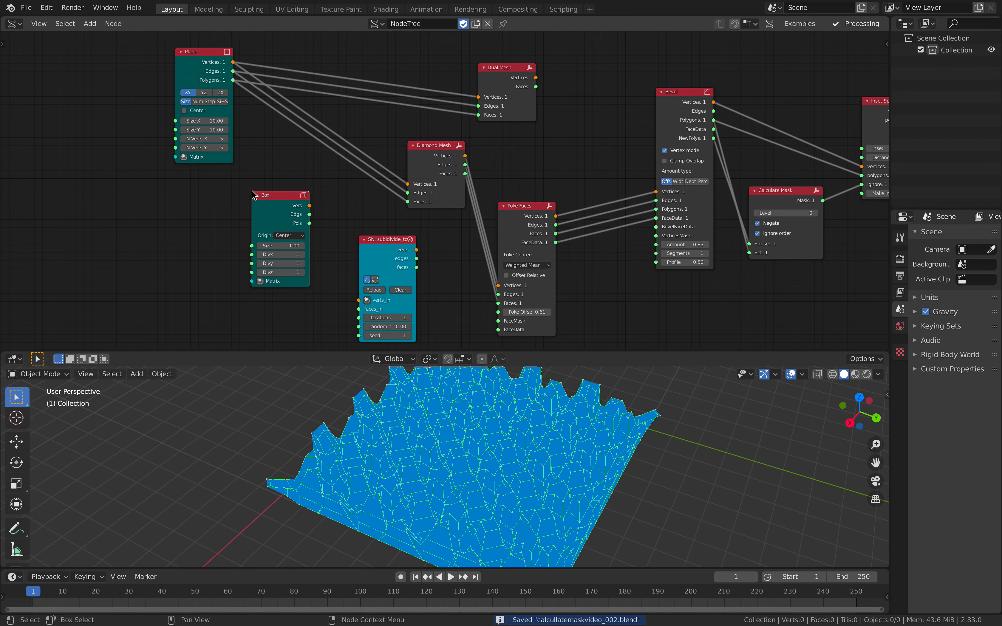
- Connect the Box node to Diamond Mesh in place of Plane
{"action": "left_click", "coordinate": [431, 152], "text": "shift"}
{"action": "key", "text": "f"}
{"action": "middle_click_drag", "start_coordinate": [504, 371], "coordinate": [495, 359]}
{"action": "middle_click_drag", "start_coordinate": [495, 360], "coordinate": [530, 440], "text": "shift"}
- Set the Box's Divx, Divy and Divz to 2 and space the Box and Diamond Mesh nodes apart
{"action": "scroll", "coordinate": [519, 439], "scroll_direction": "up", "scroll_amount": 4}
{"action": "left_click", "coordinate": [304, 255]}
{"action": "left_click", "coordinate": [304, 263]}
{"action": "left_click", "coordinate": [304, 273]}
{"action": "middle_click_drag", "start_coordinate": [530, 440], "coordinate": [465, 449], "text": "shift"}
{"action": "left_click_drag", "start_coordinate": [278, 196], "coordinate": [209, 212]}
{"action": "left_click_drag", "start_coordinate": [433, 145], "coordinate": [418, 156]}
- Add a Subdivide node beside the Box node
{"action": "key", "text": "alt+space"}
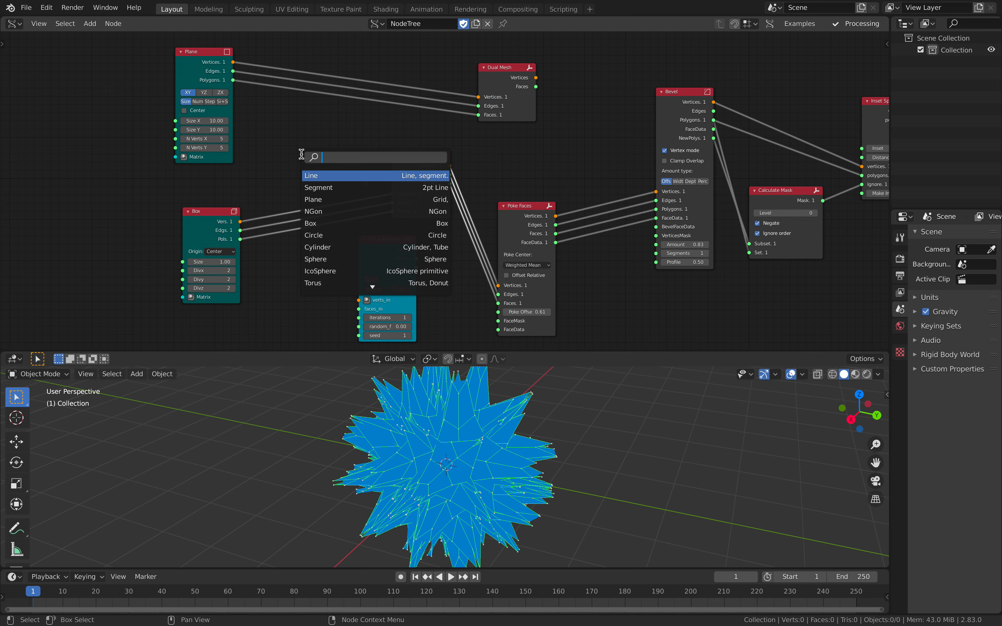
{"action": "type", "text": "subdi"}
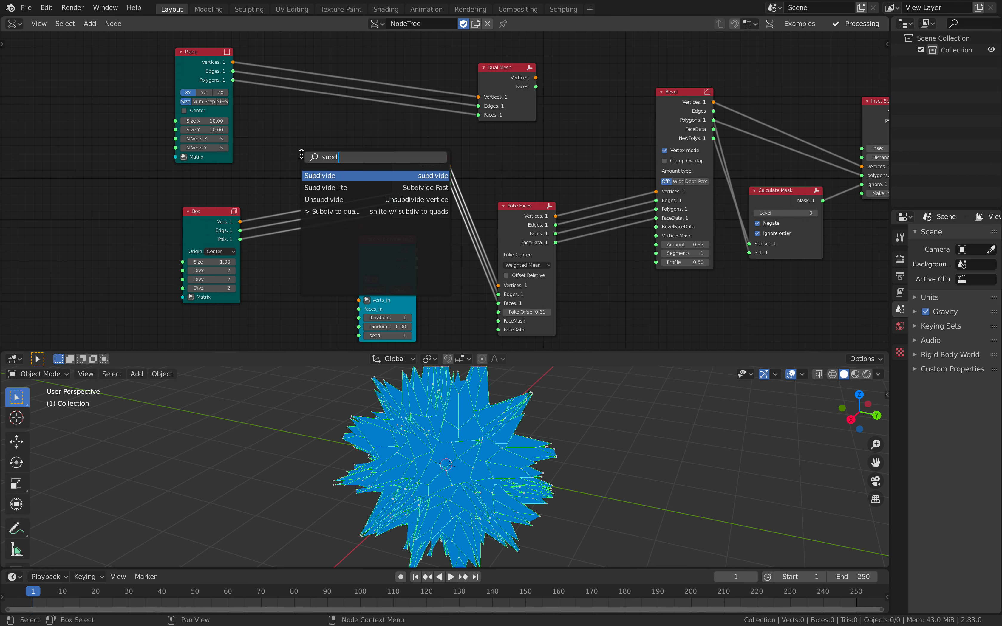
{"action": "key", "text": "Return"}
{"action": "left_click", "coordinate": [263, 248]}
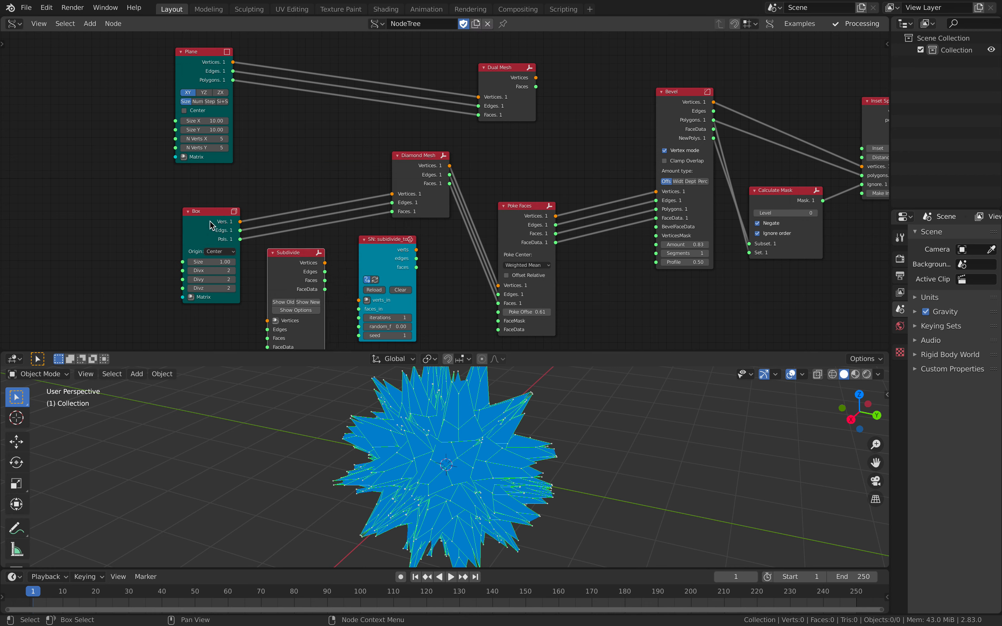
- Collapse the Diamond Mesh node and route Box through Subdivide into Diamond Mesh
{"action": "left_click", "coordinate": [398, 157]}
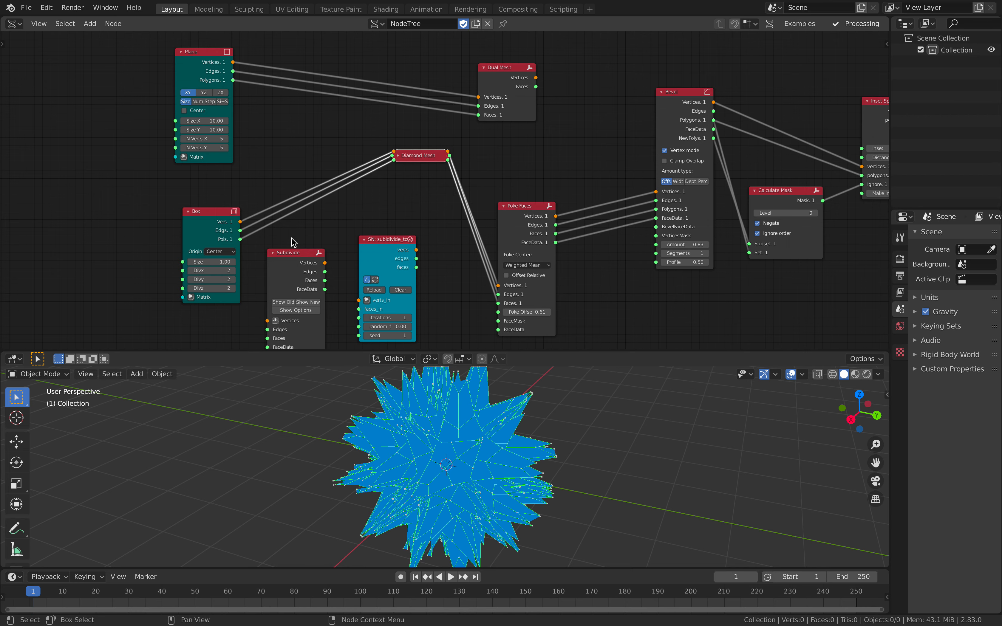
{"action": "left_click", "coordinate": [210, 222]}
{"action": "left_click", "coordinate": [414, 155]}
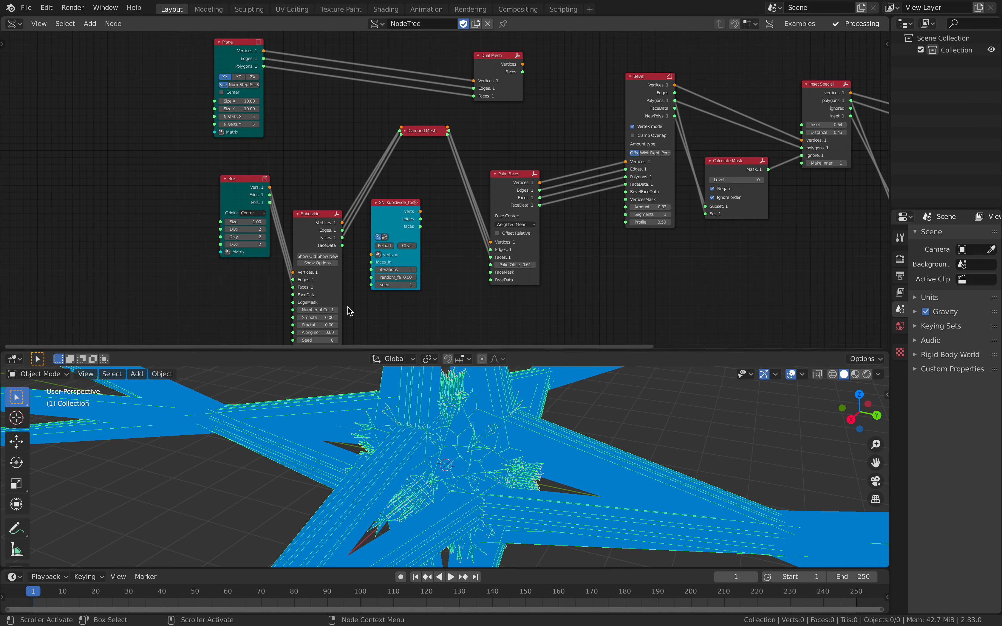
{"action": "middle_click_drag", "start_coordinate": [347, 309], "coordinate": [338, 195]}
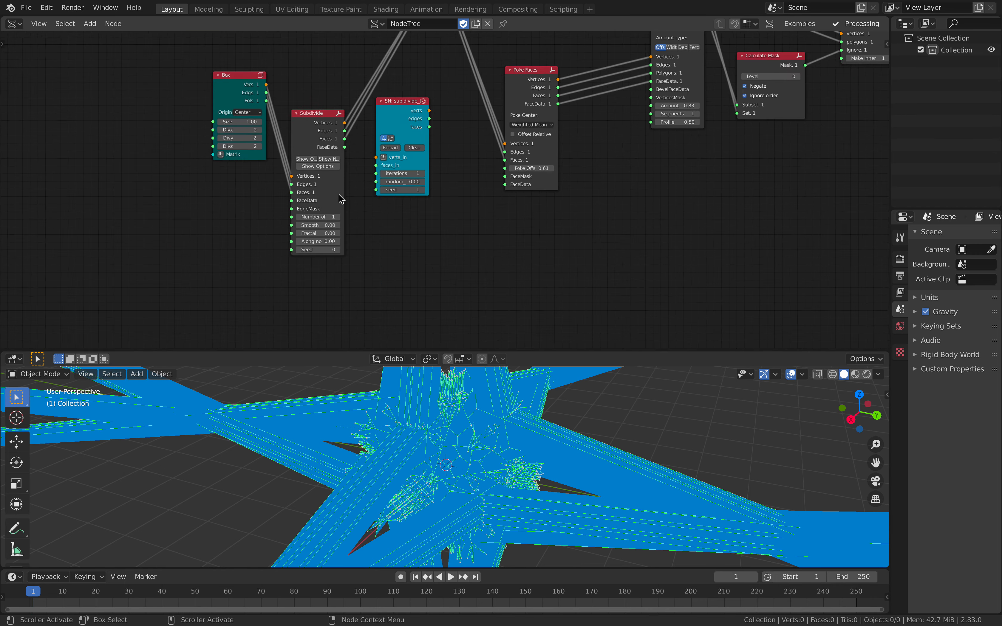
- Set the Box's Divx, Divy and Divz to 1 and move the Subdivide node up alongside it
{"action": "scroll", "coordinate": [338, 195], "scroll_direction": "up", "scroll_amount": 1}
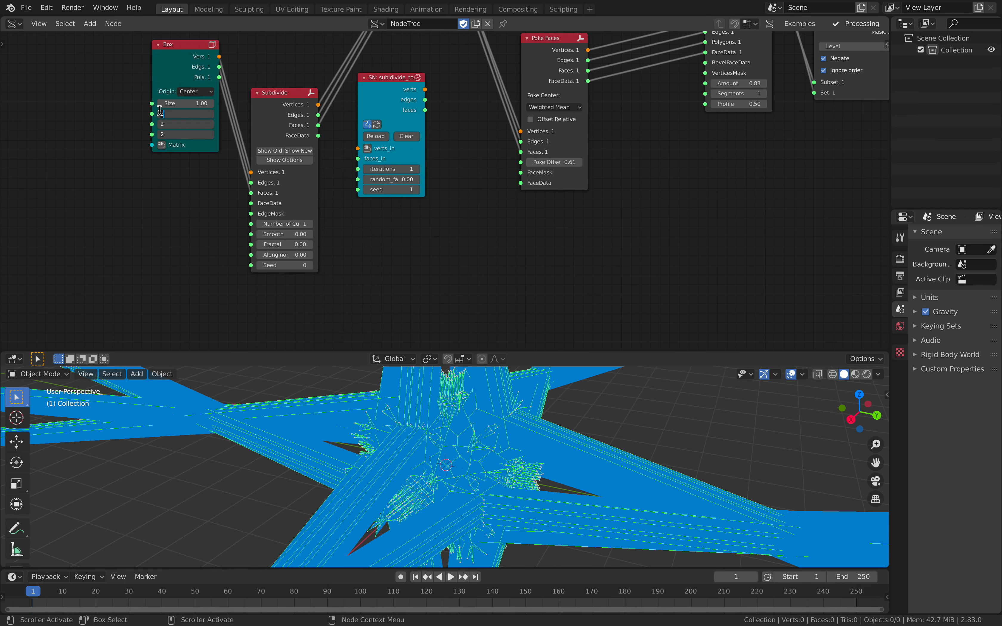
{"action": "type", "text": "1"}
{"action": "key", "text": "Return"}
{"action": "left_click_drag", "start_coordinate": [273, 96], "coordinate": [273, 61]}
- Set the Subdivide node's Smooth to 1.00 and save the file
{"action": "scroll", "coordinate": [313, 165], "scroll_direction": "up", "scroll_amount": 1}
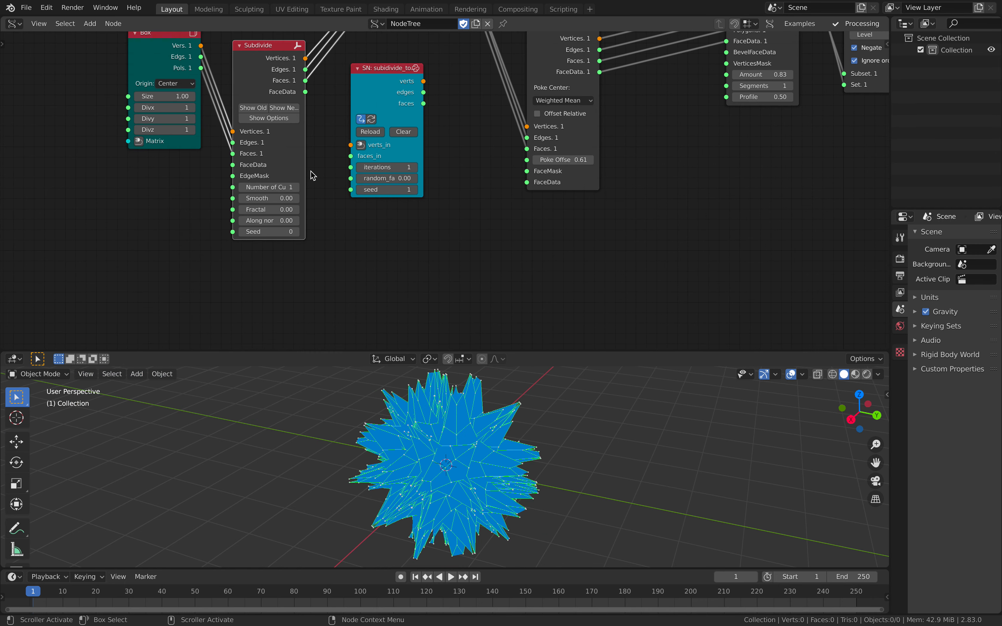
{"action": "left_click_drag", "start_coordinate": [275, 199], "coordinate": [327, 199]}
{"action": "mouse_move", "coordinate": [499, 438]}
{"action": "middle_mouse_down"}
{"action": "mouse_move", "coordinate": [508, 433]}
{"action": "mouse_move", "coordinate": [490, 441]}
{"action": "middle_mouse_up"}
{"action": "key", "text": "ctrl+s"}
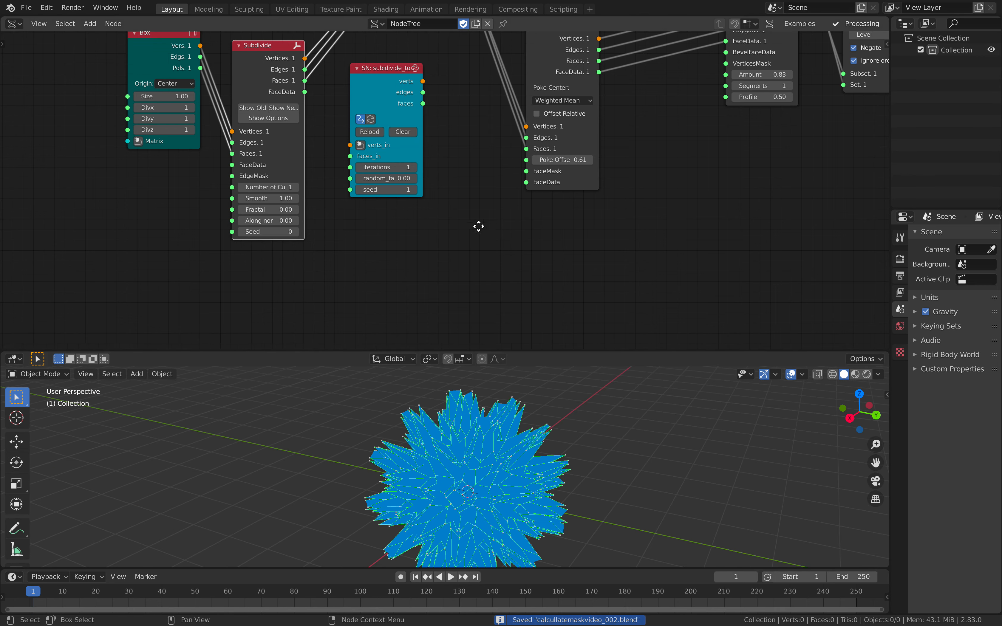
- Lower Poke Faces' Poke Offset to 0.08
{"action": "middle_click_drag", "start_coordinate": [477, 225], "coordinate": [384, 316]}
{"action": "left_click_drag", "start_coordinate": [466, 251], "coordinate": [437, 250]}
{"action": "middle_click_drag", "start_coordinate": [580, 240], "coordinate": [389, 224]}
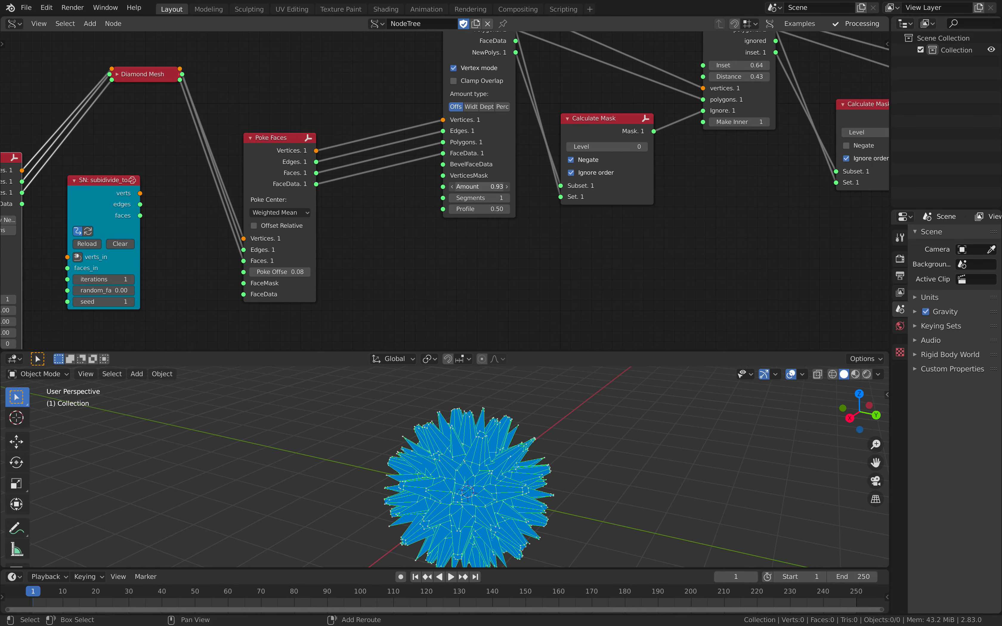
- Adjust the Bevel node's Amount to 0.36 and view the spiky mesh from another angle
{"action": "left_click_drag", "start_coordinate": [479, 187], "coordinate": [459, 187]}
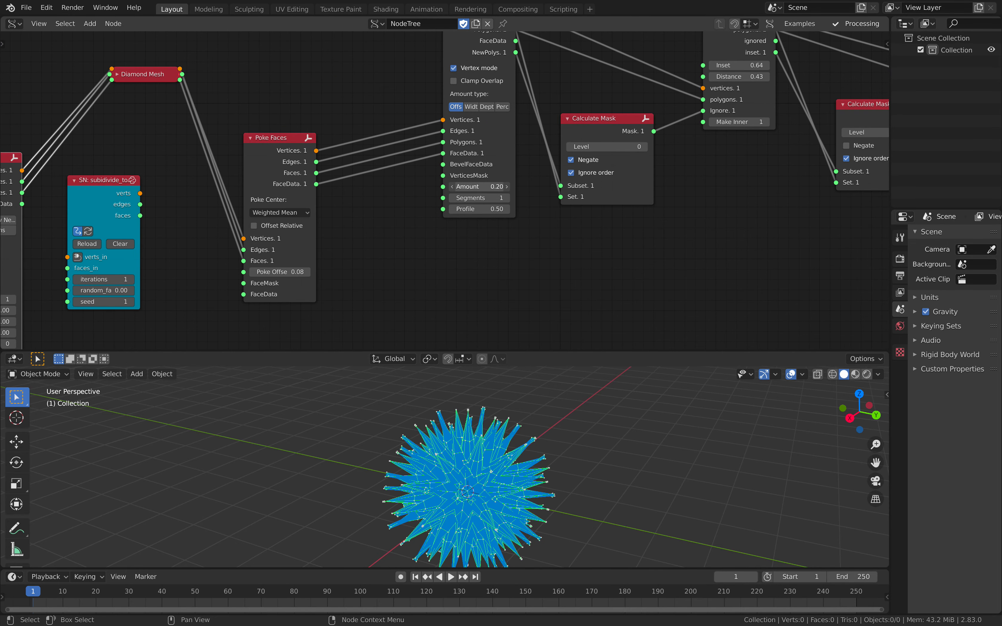
{"action": "left_click_drag", "start_coordinate": [459, 186], "coordinate": [447, 187]}
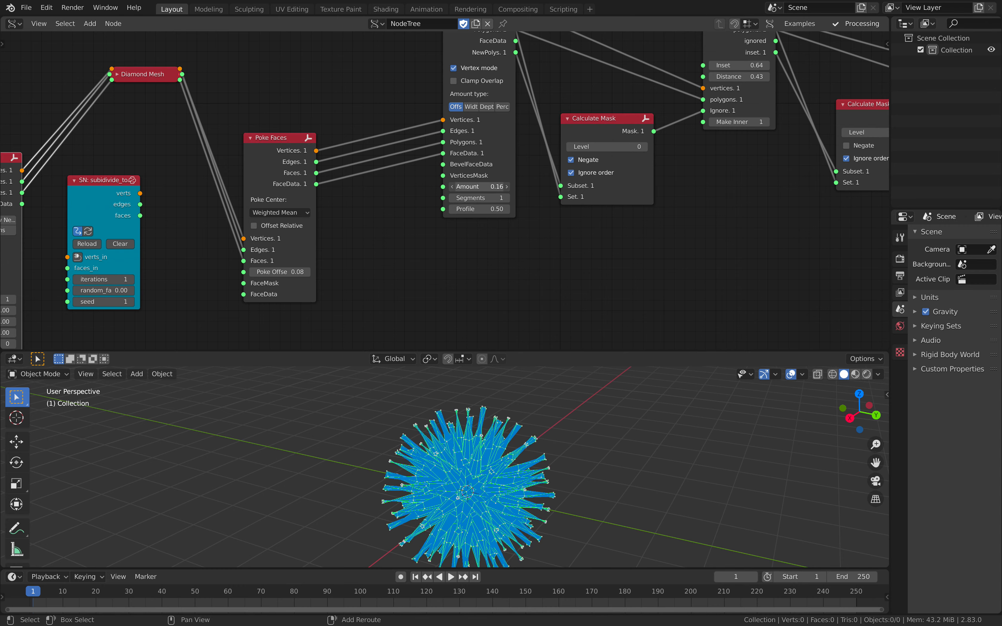
{"action": "left_click_drag", "start_coordinate": [476, 187], "coordinate": [483, 187]}
{"action": "middle_click_drag", "start_coordinate": [626, 427], "coordinate": [607, 442]}
- Set Inset Special's Inset to 0.72 and Distance to 0.51
{"action": "scroll", "coordinate": [577, 195], "scroll_direction": "down", "scroll_amount": 2}
{"action": "middle_click_drag", "start_coordinate": [667, 185], "coordinate": [500, 231]}
{"action": "scroll", "coordinate": [440, 192], "scroll_direction": "up", "scroll_amount": 2}
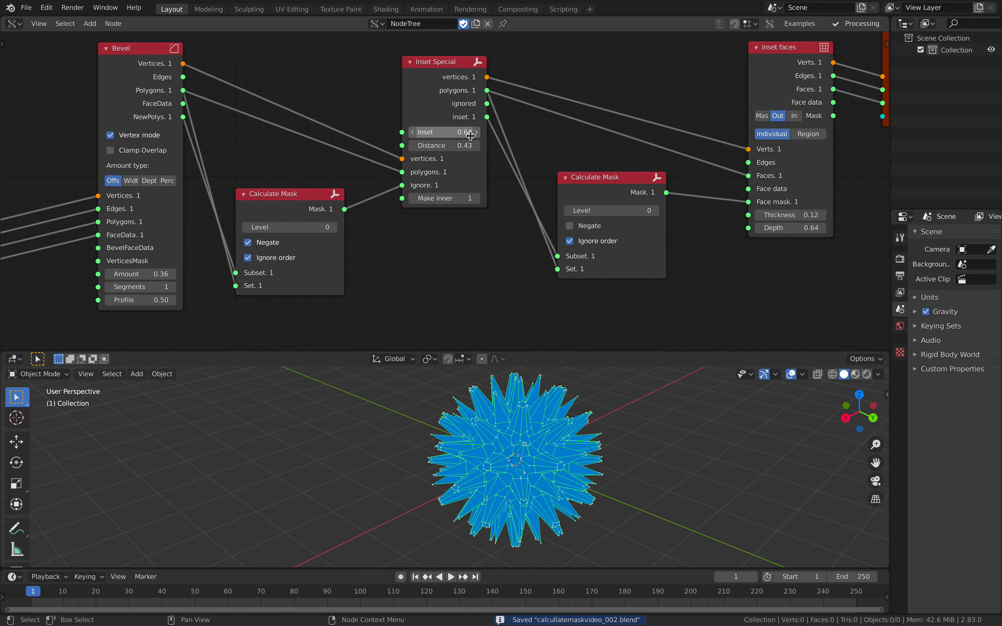
{"action": "left_click_drag", "start_coordinate": [445, 132], "coordinate": [462, 146]}
- Toggle Negate on the second and the first Calculate Mask nodes to compare the resulting meshes
{"action": "left_click", "coordinate": [581, 227]}
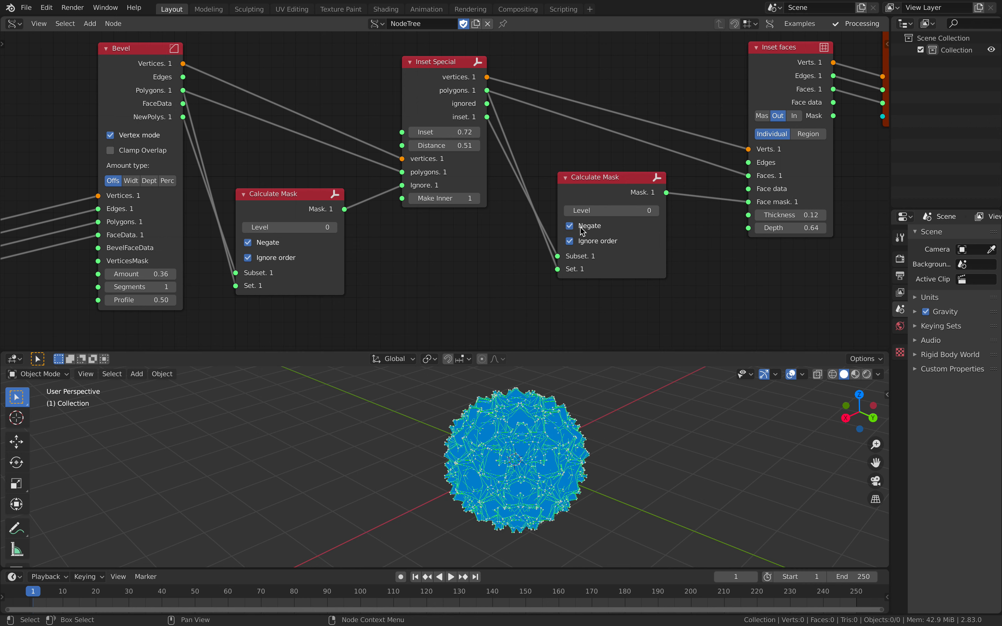
{"action": "left_click", "coordinate": [580, 227]}
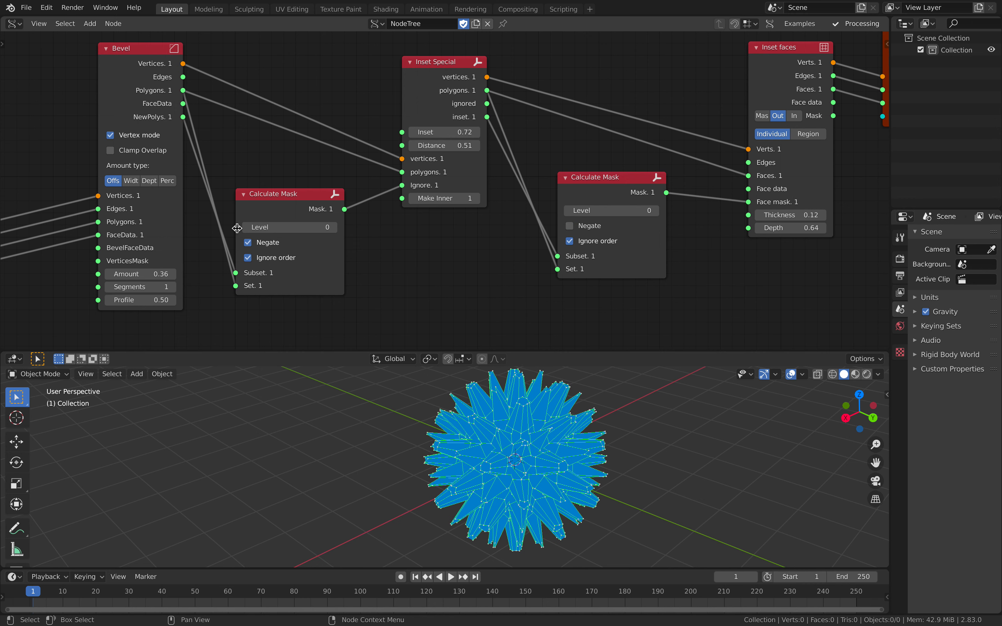
{"action": "left_click", "coordinate": [254, 244]}
{"action": "left_click", "coordinate": [253, 244]}
{"action": "left_click", "coordinate": [254, 244]}
{"action": "left_click", "coordinate": [254, 245]}
- Set Inset faces' Thickness to 0.08 and Depth to 0.63, and inspect the mesh up close
{"action": "middle_click_drag", "start_coordinate": [646, 208], "coordinate": [389, 223]}
{"action": "mouse_move", "coordinate": [539, 231]}
{"action": "left_mouse_down"}
{"action": "mouse_move", "coordinate": [536, 246]}
{"action": "mouse_move", "coordinate": [531, 230]}
{"action": "left_mouse_up"}
{"action": "middle_click_drag", "start_coordinate": [591, 398], "coordinate": [522, 440]}
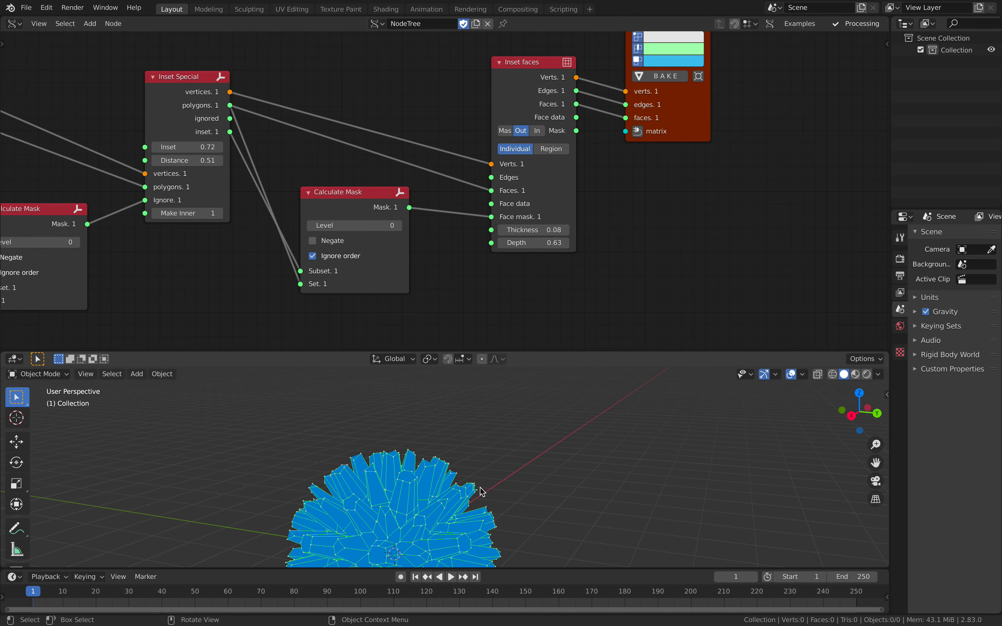
- View the spiky mesh from another angle and save the file
{"action": "middle_click_drag", "start_coordinate": [427, 549], "coordinate": [439, 526]}
{"action": "middle_click_drag", "start_coordinate": [501, 437], "coordinate": [496, 433]}
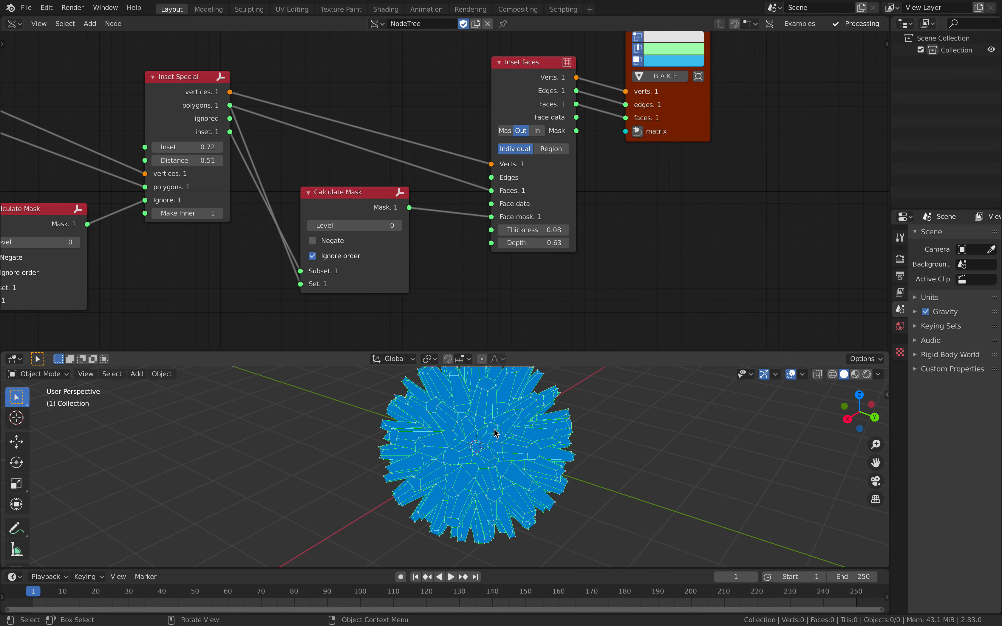
{"action": "scroll", "coordinate": [532, 235], "scroll_direction": "down", "scroll_amount": 3}
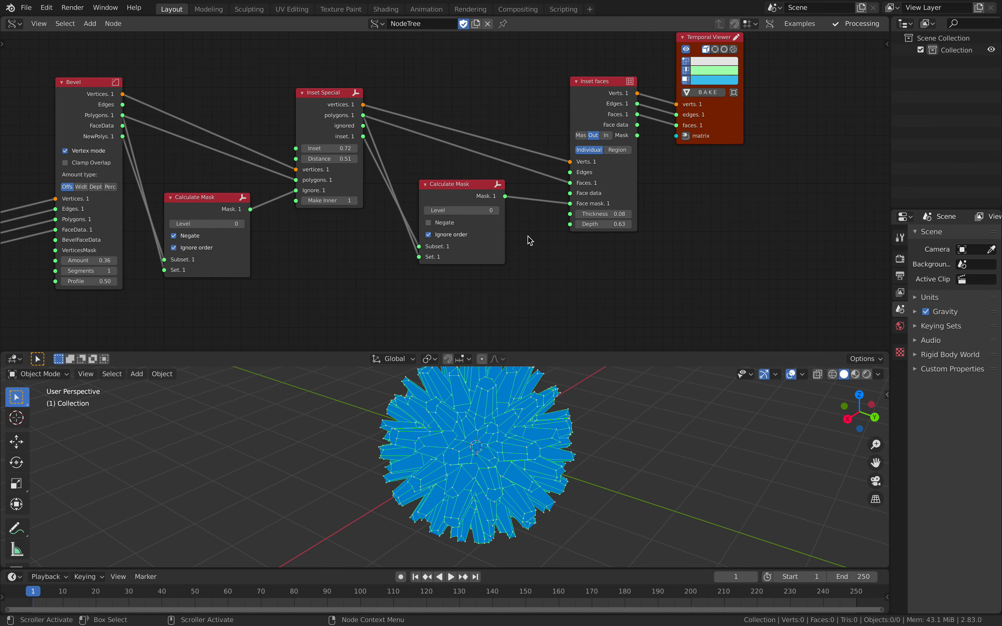
{"action": "key", "text": "ctrl+s"}
- Move the Temporal Viewer away to make room and bring the unlinked subdivide script node next to Inset faces
{"action": "left_click_drag", "start_coordinate": [639, 79], "coordinate": [741, 132]}
{"action": "middle_click_drag", "start_coordinate": [240, 134], "coordinate": [353, 121]}
{"action": "middle_click_drag", "start_coordinate": [211, 103], "coordinate": [233, 109]}
{"action": "scroll", "coordinate": [161, 167], "scroll_direction": "down", "scroll_amount": 2}
{"action": "left_click_drag", "start_coordinate": [120, 225], "coordinate": [716, 202]}
{"action": "middle_click_drag", "start_coordinate": [681, 220], "coordinate": [311, 167]}
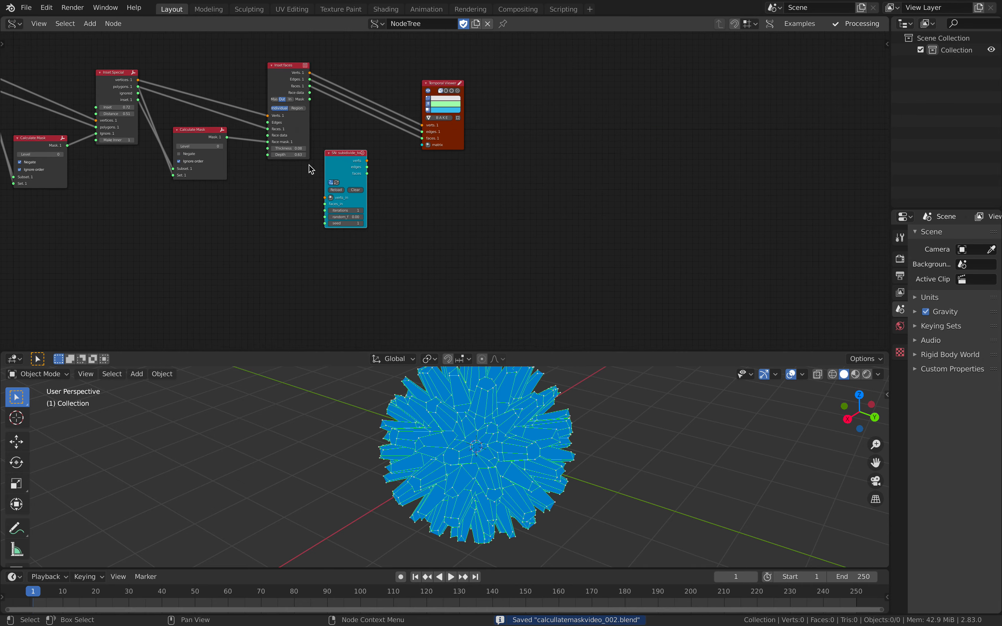
- Wire the subdivide script node between Inset faces and the Temporal Viewer
{"action": "scroll", "coordinate": [306, 164], "scroll_direction": "up", "scroll_amount": 6}
{"action": "middle_click_drag", "start_coordinate": [278, 134], "coordinate": [325, 191]}
{"action": "left_click_drag", "start_coordinate": [326, 191], "coordinate": [336, 178]}
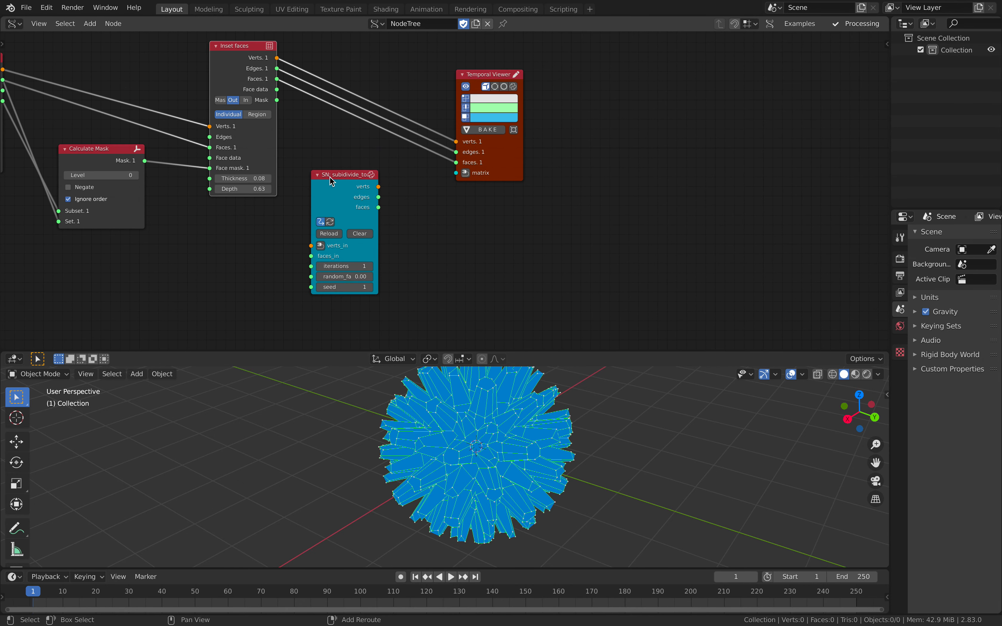
{"action": "left_click", "coordinate": [475, 75], "text": "shift"}
{"action": "key", "text": "f"}
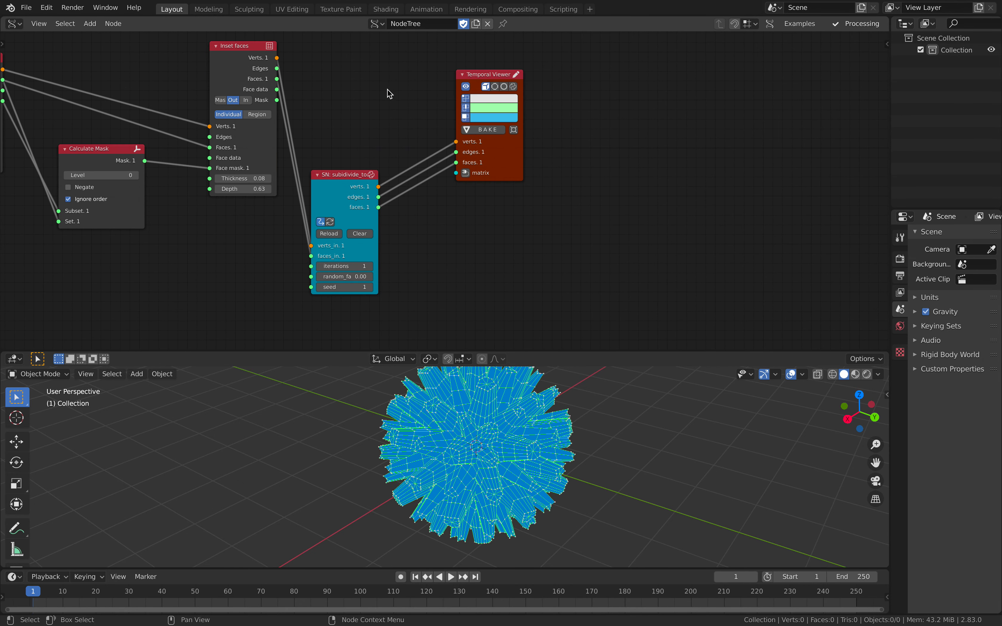
- Spread out the subdivide script node and the Temporal Viewer, and save the file
{"action": "left_click_drag", "start_coordinate": [351, 172], "coordinate": [381, 98]}
{"action": "middle_click_drag", "start_coordinate": [512, 395], "coordinate": [516, 396]}
{"action": "left_click_drag", "start_coordinate": [520, 161], "coordinate": [651, 194]}
{"action": "scroll", "coordinate": [435, 187], "scroll_direction": "down", "scroll_amount": 10}
{"action": "middle_click_drag", "start_coordinate": [209, 112], "coordinate": [469, 114]}
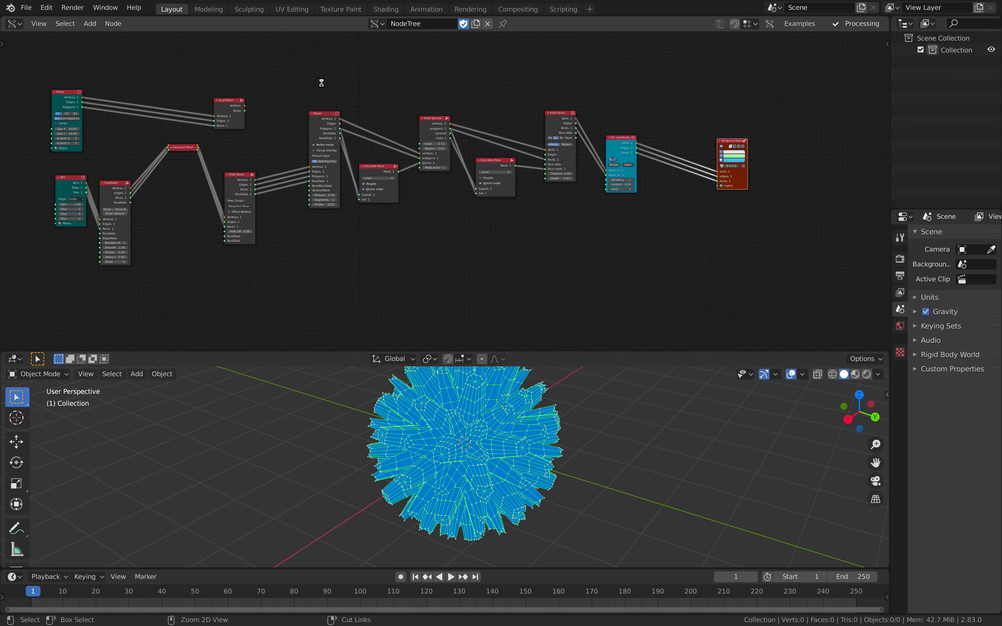
{"action": "key", "text": "ctrl+s"}
- Bring the Dual Mesh node to the end of the chain and link it between the subdivide script node and the Temporal Viewer
{"action": "left_click_drag", "start_coordinate": [231, 99], "coordinate": [684, 99]}
{"action": "middle_click_drag", "start_coordinate": [677, 102], "coordinate": [421, 133]}
{"action": "scroll", "coordinate": [389, 141], "scroll_direction": "up", "scroll_amount": 7}
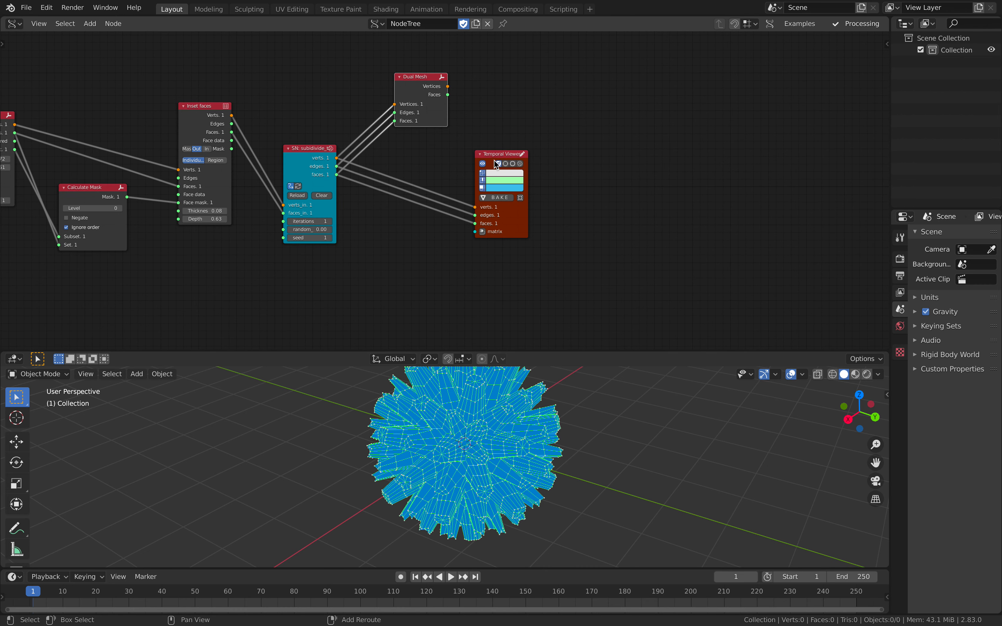
{"action": "key", "text": "f"}
{"action": "left_click_drag", "start_coordinate": [411, 79], "coordinate": [405, 115]}
{"action": "scroll", "coordinate": [480, 192], "scroll_direction": "up", "scroll_amount": 3}
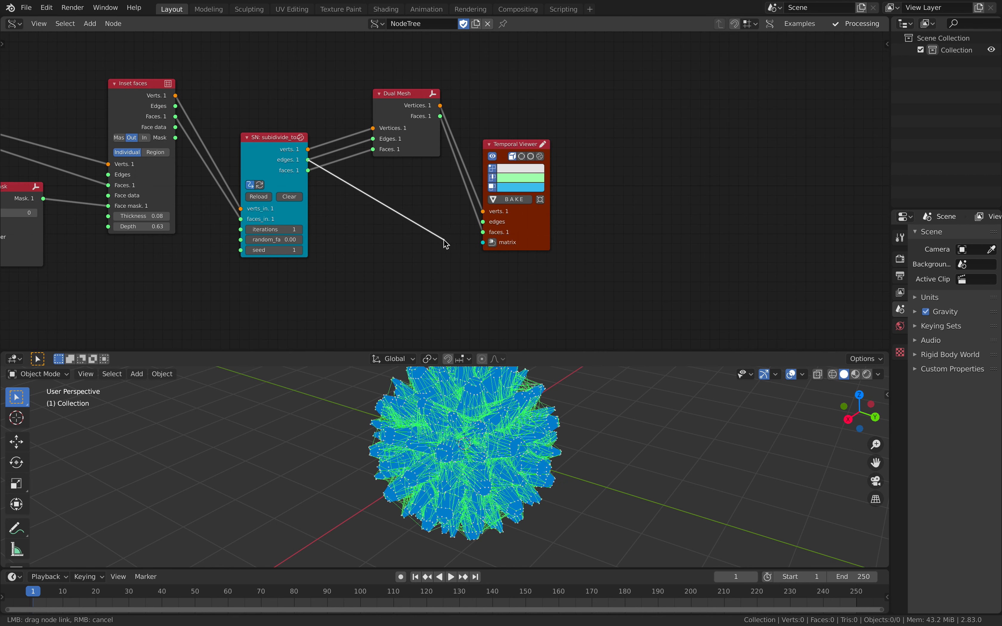
- Disconnect the subdivide script node's edges from the Temporal Viewer and line up Dual Mesh between its neighbours
{"action": "left_click_drag", "start_coordinate": [444, 240], "coordinate": [445, 242]}
{"action": "left_click_drag", "start_coordinate": [519, 213], "coordinate": [537, 191]}
{"action": "left_click_drag", "start_coordinate": [408, 110], "coordinate": [406, 156]}
{"action": "middle_click_drag", "start_coordinate": [368, 122], "coordinate": [409, 100]}
{"action": "scroll", "coordinate": [443, 188], "scroll_direction": "up", "scroll_amount": 3}
{"action": "scroll", "coordinate": [501, 406], "scroll_direction": "up", "scroll_amount": 1}
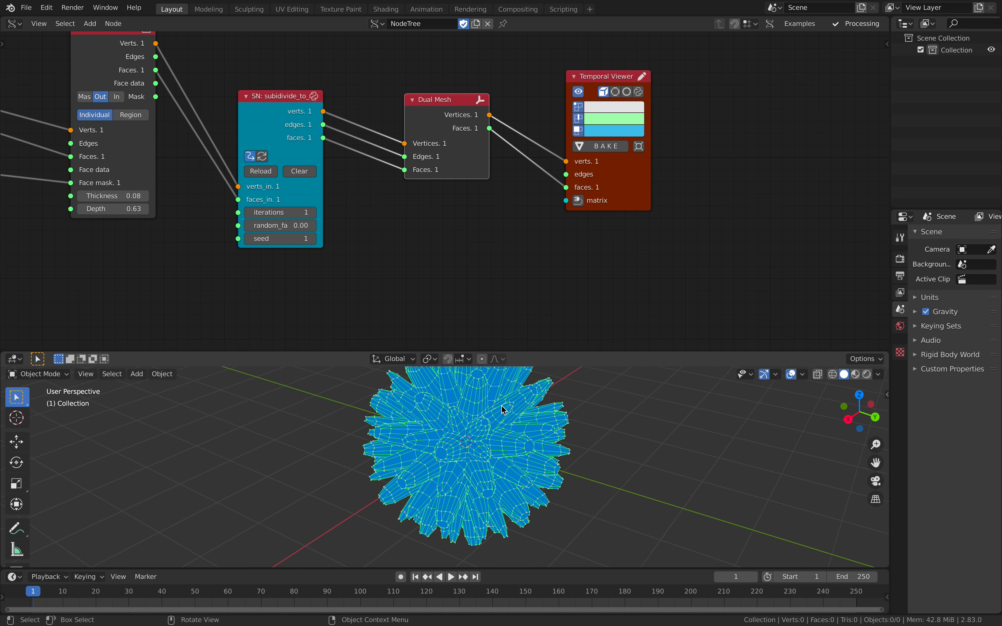
- Set the subdivide script node's random factor to 0.12 and view the mesh from another angle
{"action": "middle_click_drag", "start_coordinate": [501, 404], "coordinate": [516, 401]}
{"action": "middle_click_drag", "start_coordinate": [388, 270], "coordinate": [385, 270]}
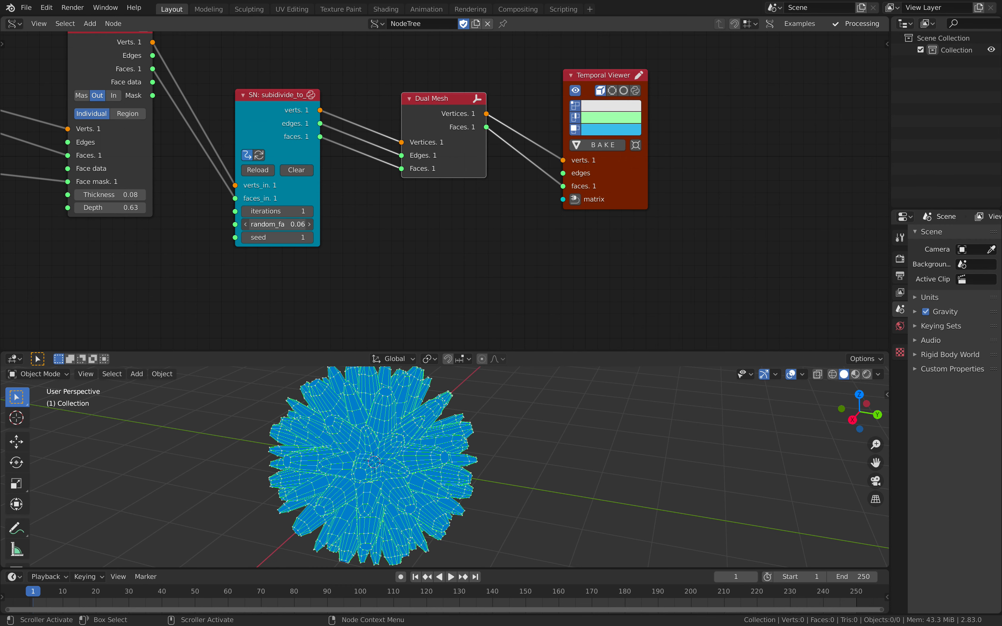
{"action": "left_click_drag", "start_coordinate": [435, 145], "coordinate": [432, 157]}
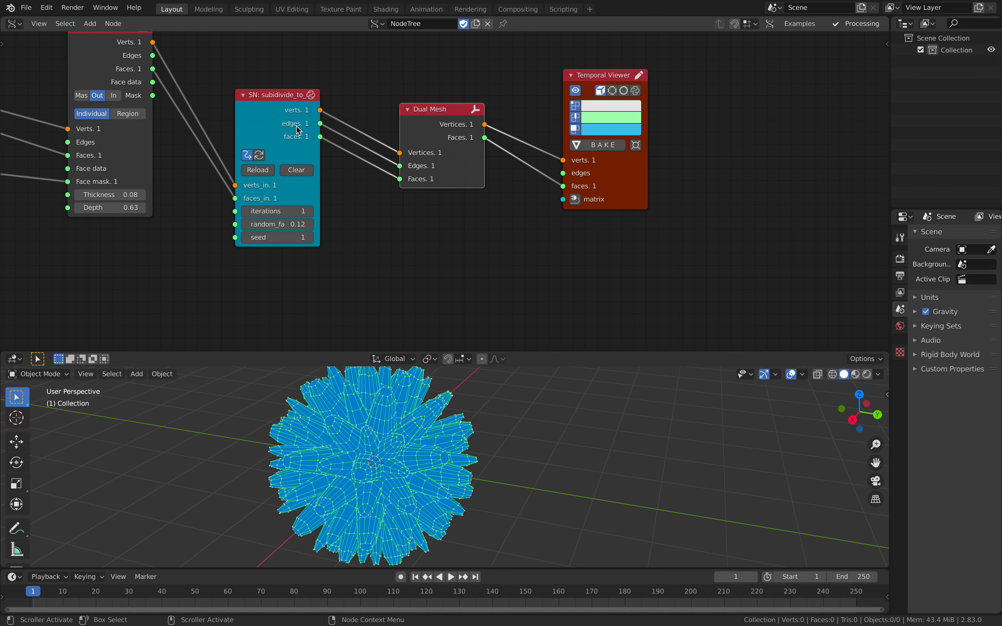
- Move Dual Mesh and the Temporal Viewer aside and add a Poke Faces node above Dual Mesh
{"action": "left_click_drag", "start_coordinate": [437, 105], "coordinate": [468, 183]}
{"action": "left_click_drag", "start_coordinate": [624, 167], "coordinate": [686, 169]}
{"action": "key", "text": "shift+a"}
{"action": "left_click", "coordinate": [385, 94]}
{"action": "type", "text": "poke"}
{"action": "key", "text": "Return"}
{"action": "left_click", "coordinate": [402, 253]}
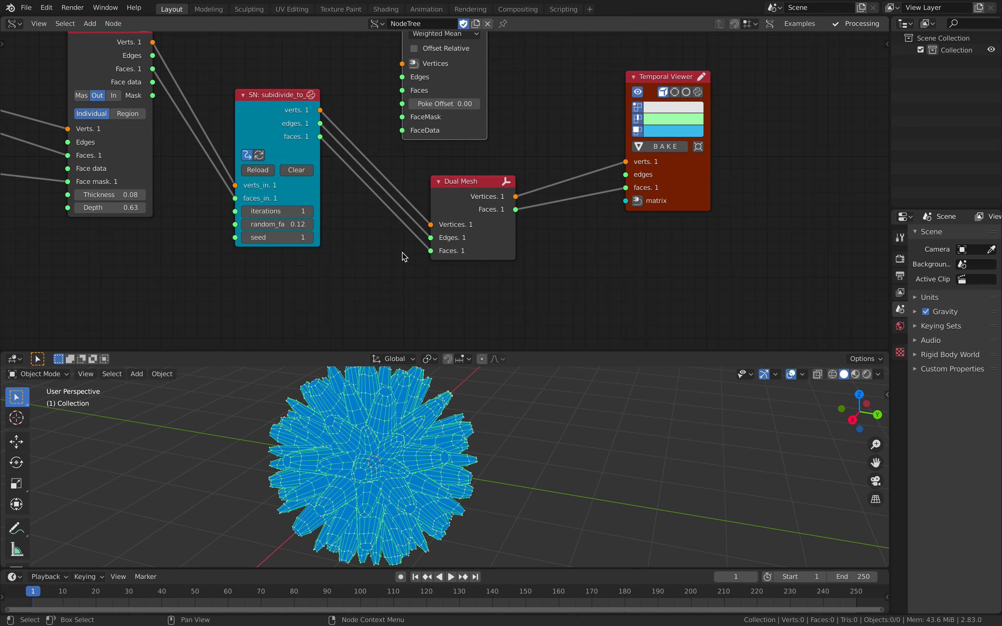
- Wire Poke Faces between the subdivide script node and Dual Mesh, and arrange Dual Mesh and the Temporal Viewer after it
{"action": "middle_click_drag", "start_coordinate": [319, 130], "coordinate": [293, 220]}
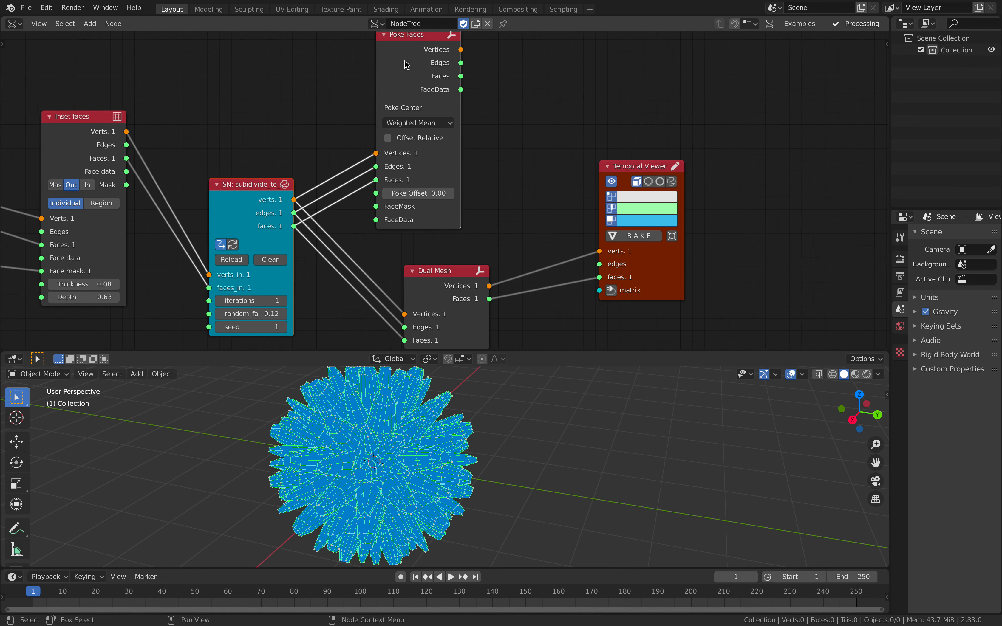
{"action": "left_click", "coordinate": [441, 278]}
{"action": "key", "text": "shift+f"}
{"action": "left_click_drag", "start_coordinate": [457, 273], "coordinate": [566, 158]}
{"action": "left_click_drag", "start_coordinate": [641, 163], "coordinate": [670, 143]}
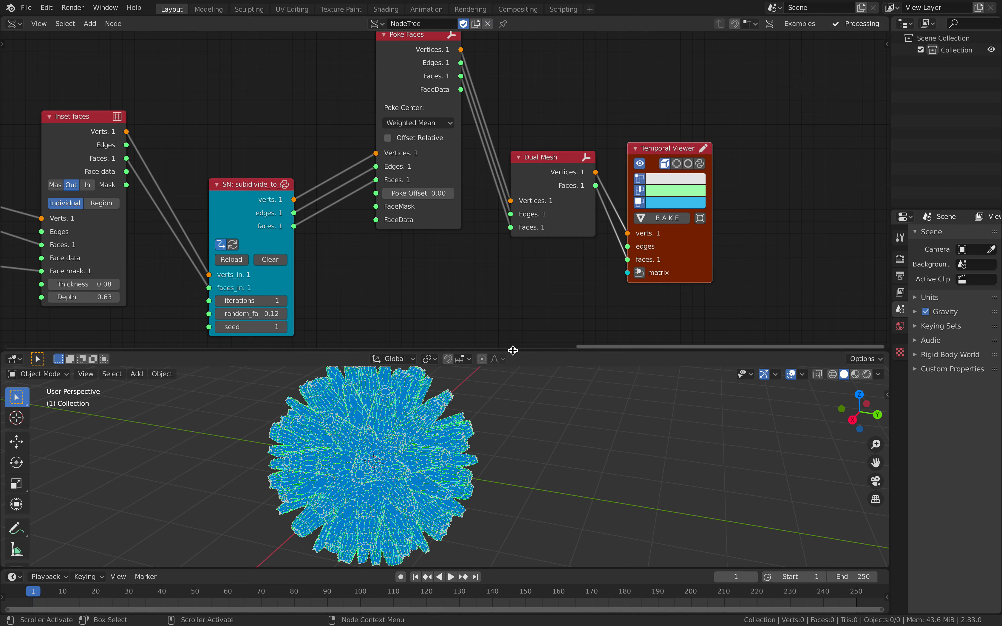
- Enlarge the 3D viewport and examine the poked dual mesh up close and from a distance
{"action": "left_click_drag", "start_coordinate": [513, 351], "coordinate": [513, 212]}
{"action": "scroll", "coordinate": [423, 347], "scroll_direction": "up", "scroll_amount": 3}
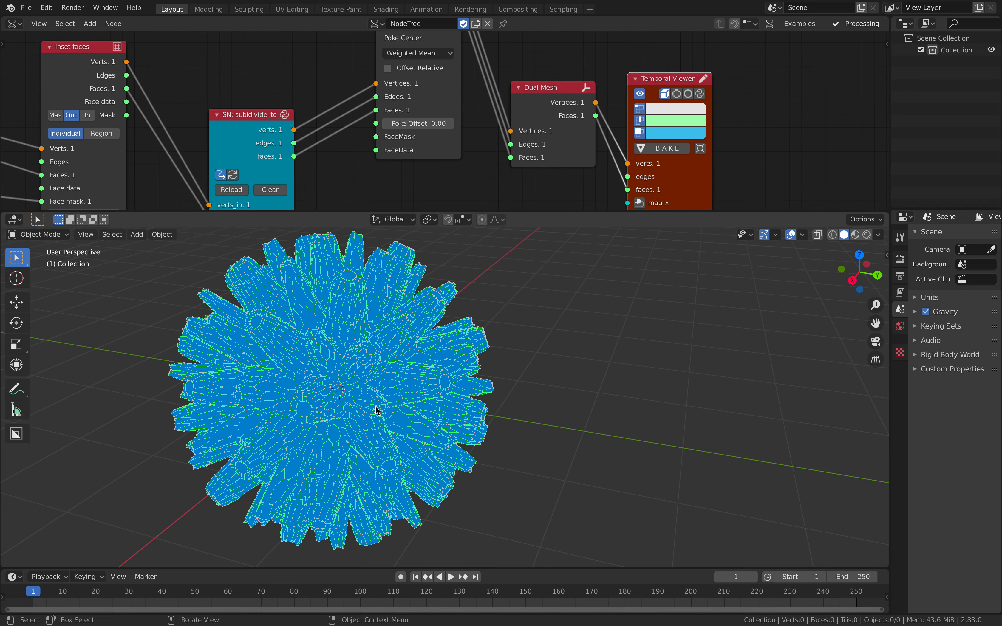
{"action": "scroll", "coordinate": [373, 406], "scroll_direction": "down", "scroll_amount": 2}
{"action": "middle_click_drag", "start_coordinate": [355, 394], "coordinate": [470, 398], "text": "shift"}
{"action": "scroll", "coordinate": [469, 399], "scroll_direction": "down", "scroll_amount": 2}
{"action": "mouse_move", "coordinate": [247, 139]}
{"action": "left_mouse_down"}
{"action": "mouse_move", "coordinate": [231, 100]}
{"action": "mouse_move", "coordinate": [233, 126]}
{"action": "left_mouse_up"}
{"action": "scroll", "coordinate": [442, 380], "scroll_direction": "down", "scroll_amount": 1}
- Bake the Temporal Viewer mesh to an object and move it about 4.3 m along Y, beside the live mesh
{"action": "left_click", "coordinate": [662, 148]}
{"action": "key", "text": "g"}
{"action": "key", "text": "y"}
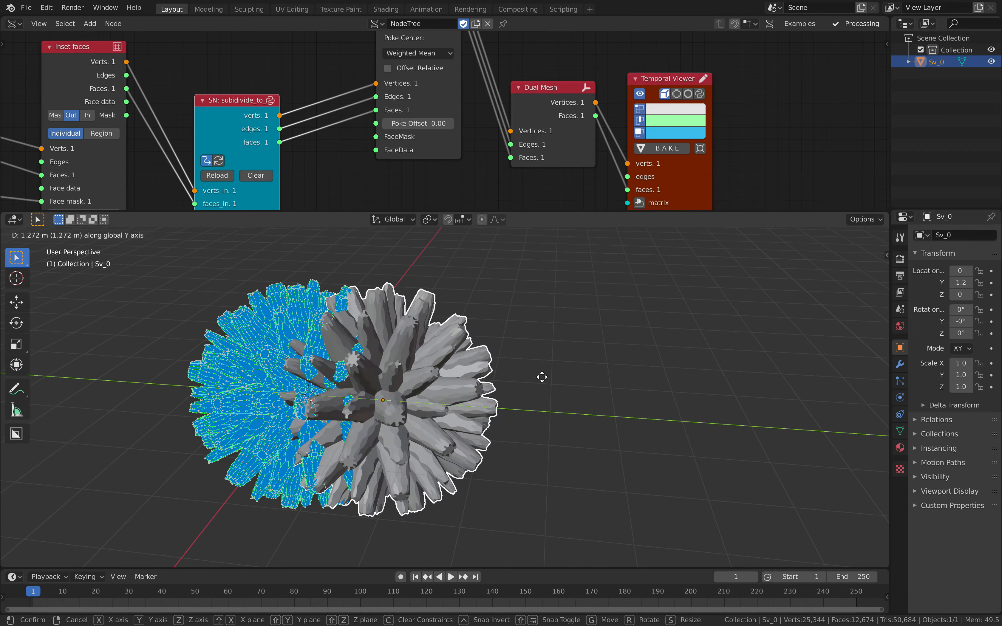
{"action": "left_click", "coordinate": [699, 362]}
{"action": "left_click", "coordinate": [699, 362]}
{"action": "middle_click_drag", "start_coordinate": [698, 362], "coordinate": [678, 389]}
{"action": "left_click", "coordinate": [678, 389]}
{"action": "middle_click_drag", "start_coordinate": [707, 172], "coordinate": [709, 132]}
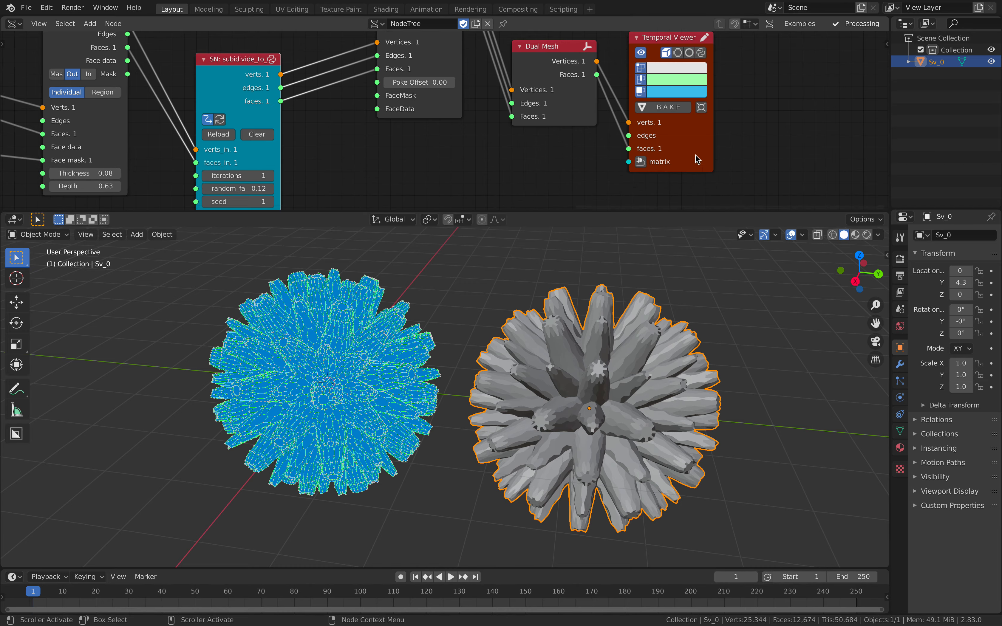
- View the live and baked meshes side by side and deselect the baked object
{"action": "left_click", "coordinate": [700, 108]}
{"action": "scroll", "coordinate": [634, 291], "scroll_direction": "down", "scroll_amount": 8}
{"action": "middle_click_drag", "start_coordinate": [613, 386], "coordinate": [671, 332], "text": "shift"}
{"action": "scroll", "coordinate": [569, 360], "scroll_direction": "up", "scroll_amount": 2}
{"action": "left_click", "coordinate": [693, 323]}
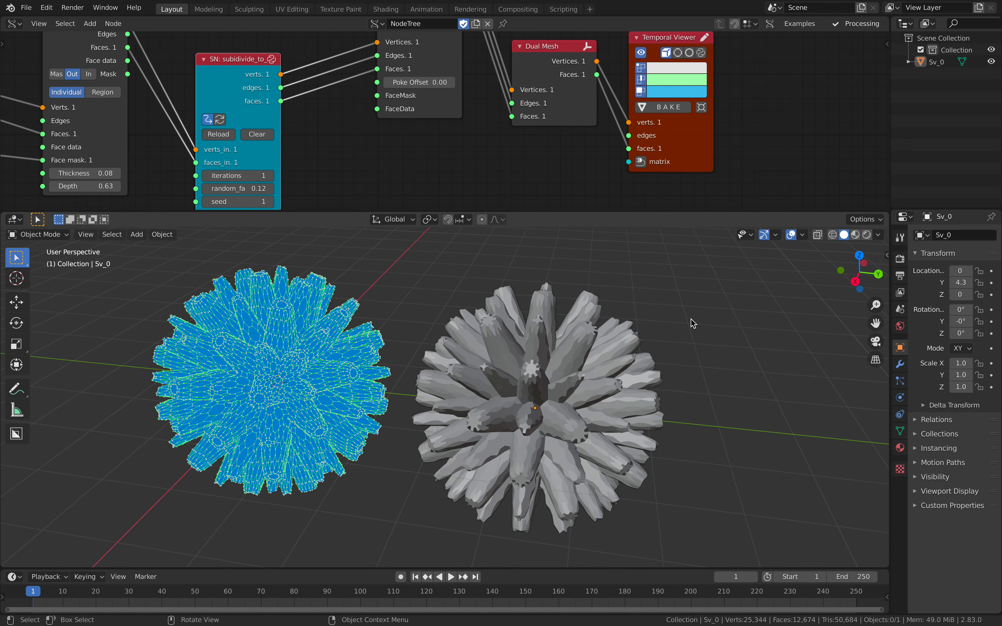
- Enable Cavity and Shadow in the viewport shading, select the baked object and save the file
{"action": "left_click", "coordinate": [879, 236]}
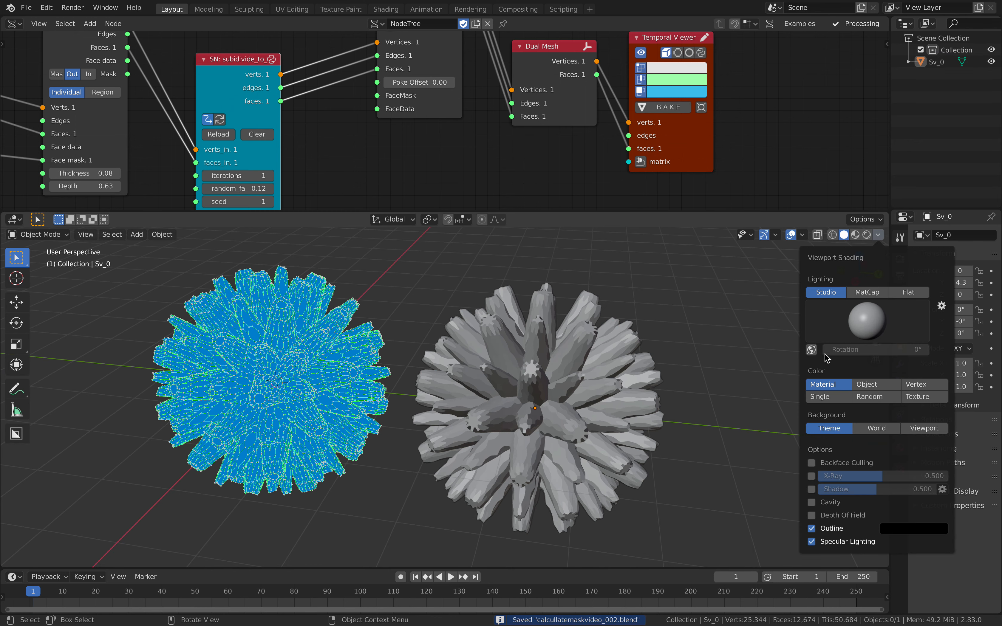
{"action": "left_click", "coordinate": [812, 502]}
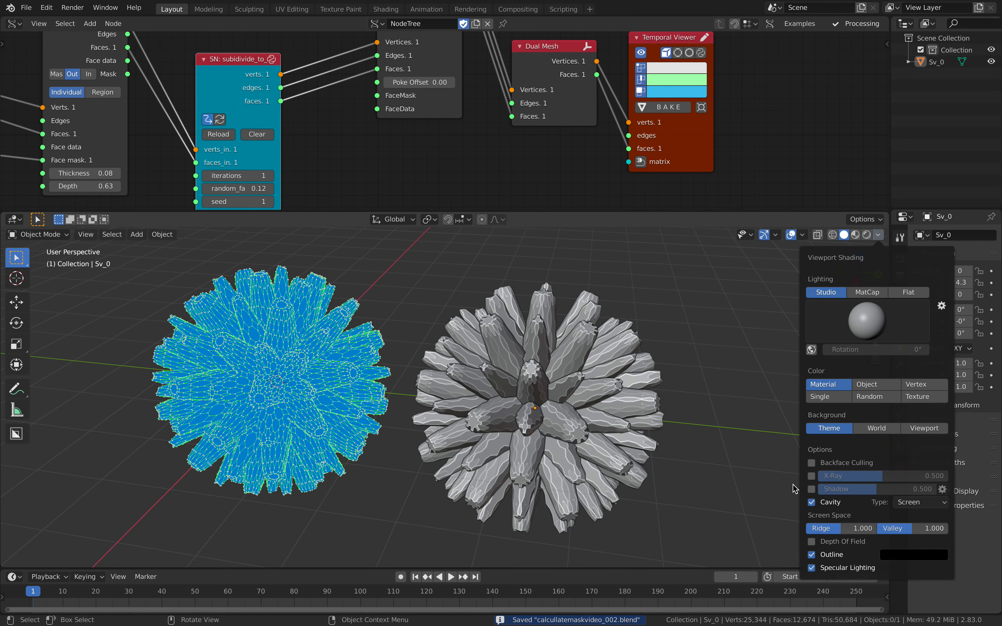
{"action": "left_click", "coordinate": [811, 490]}
{"action": "mouse_move", "coordinate": [669, 416]}
{"action": "middle_mouse_down"}
{"action": "mouse_move", "coordinate": [577, 421]}
{"action": "mouse_move", "coordinate": [515, 397]}
{"action": "mouse_move", "coordinate": [624, 393]}
{"action": "mouse_move", "coordinate": [649, 405]}
{"action": "mouse_move", "coordinate": [746, 407]}
{"action": "mouse_move", "coordinate": [681, 408]}
{"action": "middle_mouse_up"}
{"action": "left_click", "coordinate": [649, 298]}
{"action": "key", "text": "ctrl+s"}
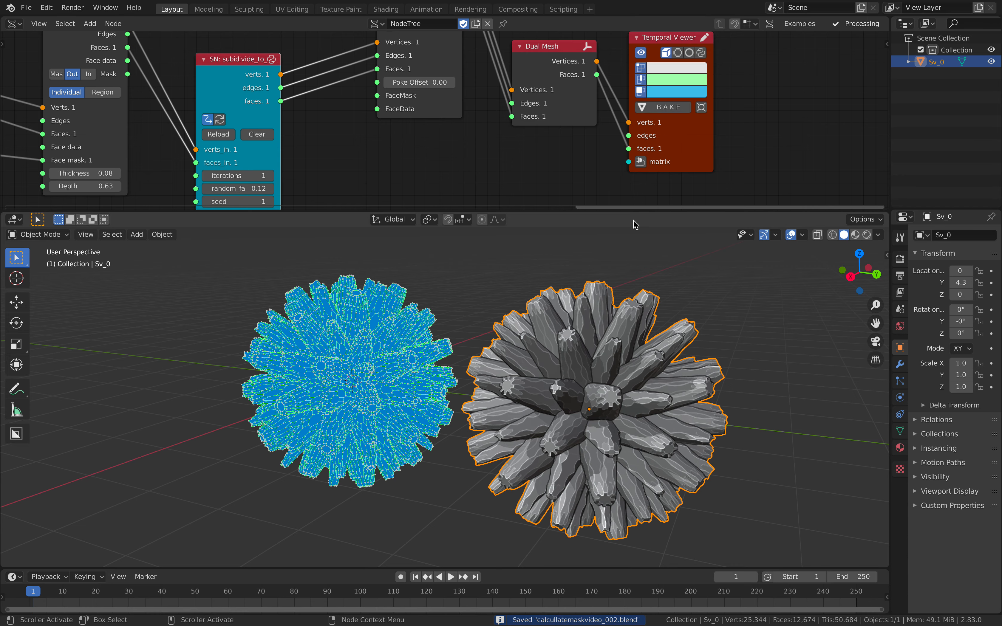
- Enlarge the node editor and examine the node chain from the base mesh nodes to the first Calculate Mask
{"action": "left_click_drag", "start_coordinate": [631, 212], "coordinate": [621, 306]}
{"action": "scroll", "coordinate": [476, 215], "scroll_direction": "down", "scroll_amount": 9}
{"action": "middle_click_drag", "start_coordinate": [476, 214], "coordinate": [696, 205]}
{"action": "middle_click_drag", "start_coordinate": [182, 209], "coordinate": [497, 126]}
{"action": "middle_click_drag", "start_coordinate": [371, 142], "coordinate": [512, 157]}
{"action": "scroll", "coordinate": [512, 157], "scroll_direction": "up", "scroll_amount": 4}
{"action": "left_click_drag", "start_coordinate": [305, 123], "coordinate": [315, 121]}
{"action": "middle_click_drag", "start_coordinate": [456, 119], "coordinate": [321, 216]}
{"action": "left_click_drag", "start_coordinate": [640, 191], "coordinate": [649, 194]}
{"action": "middle_click_drag", "start_coordinate": [675, 206], "coordinate": [475, 170]}
{"action": "scroll", "coordinate": [474, 170], "scroll_direction": "up", "scroll_amount": 6}
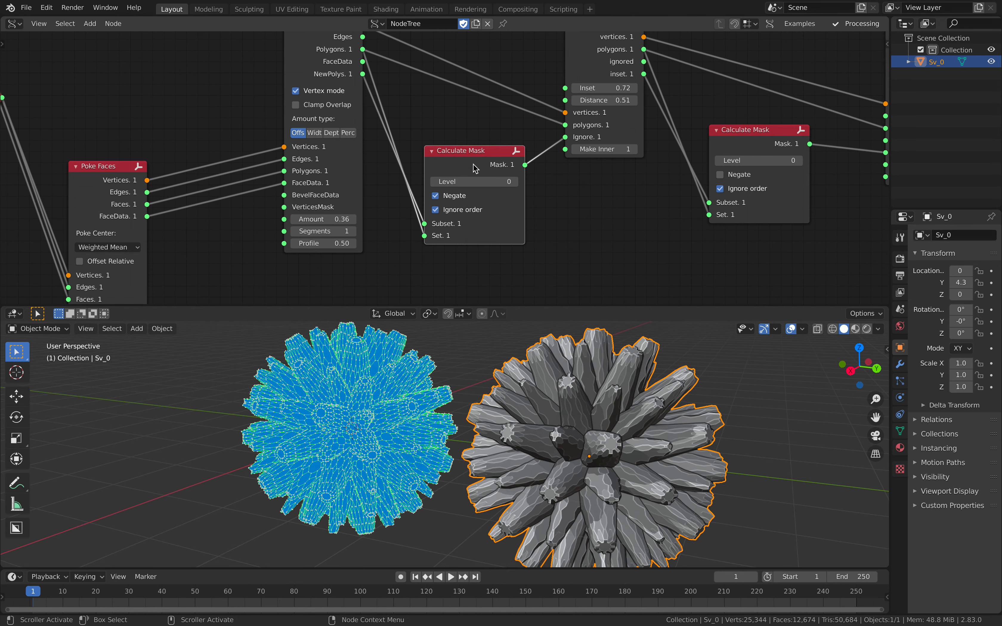
- Reposition the two Calculate Mask nodes beneath their links in the chain
{"action": "left_click_drag", "start_coordinate": [474, 149], "coordinate": [463, 169]}
{"action": "middle_click_drag", "start_coordinate": [496, 165], "coordinate": [298, 155]}
{"action": "left_click_drag", "start_coordinate": [590, 119], "coordinate": [595, 143]}
{"action": "scroll", "coordinate": [577, 184], "scroll_direction": "down", "scroll_amount": 7}
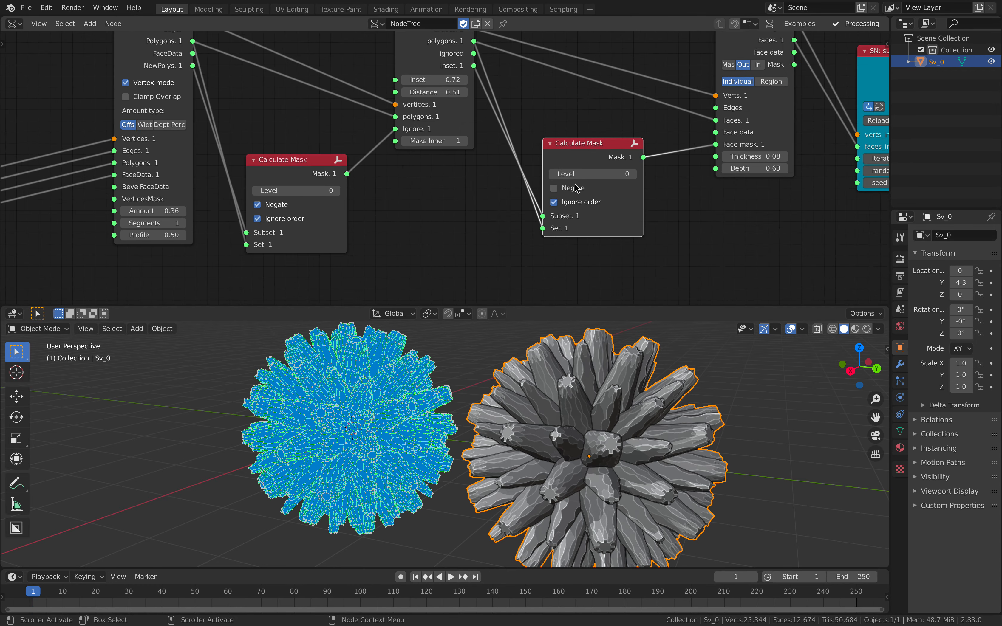
{"action": "middle_click_drag", "start_coordinate": [523, 143], "coordinate": [510, 145]}
- Switch to the web browser, read the Calculate Mask documentation down to the usage example, and return to Blender
{"action": "key", "text": "ctrl+Right"}
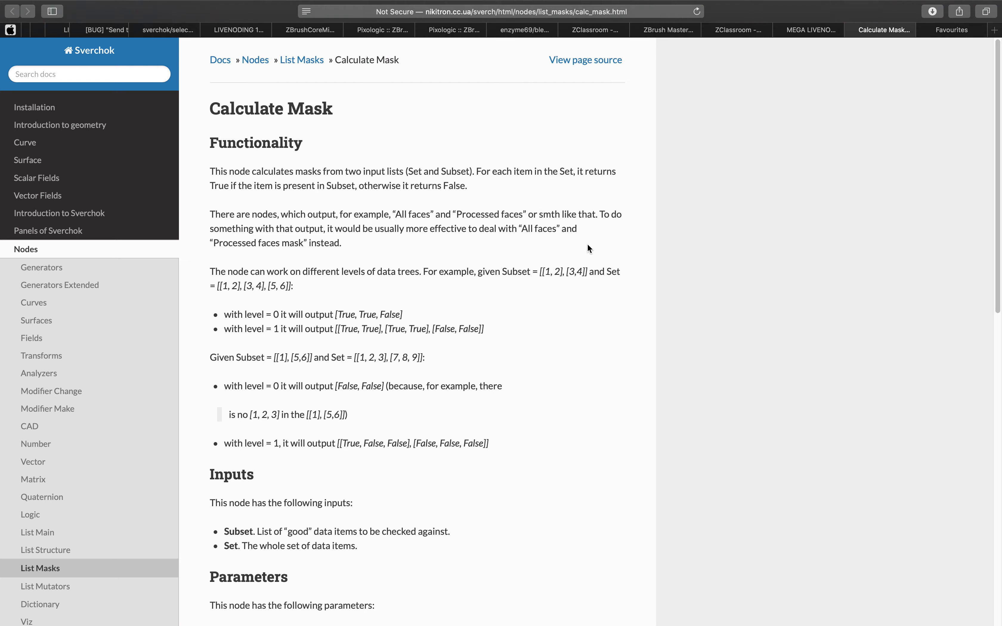
{"action": "scroll", "coordinate": [582, 286], "scroll_direction": "down", "scroll_amount": 15}
{"action": "scroll", "coordinate": [480, 300], "scroll_direction": "up", "scroll_amount": 5}
{"action": "scroll", "coordinate": [381, 286], "scroll_direction": "down", "scroll_amount": 5}
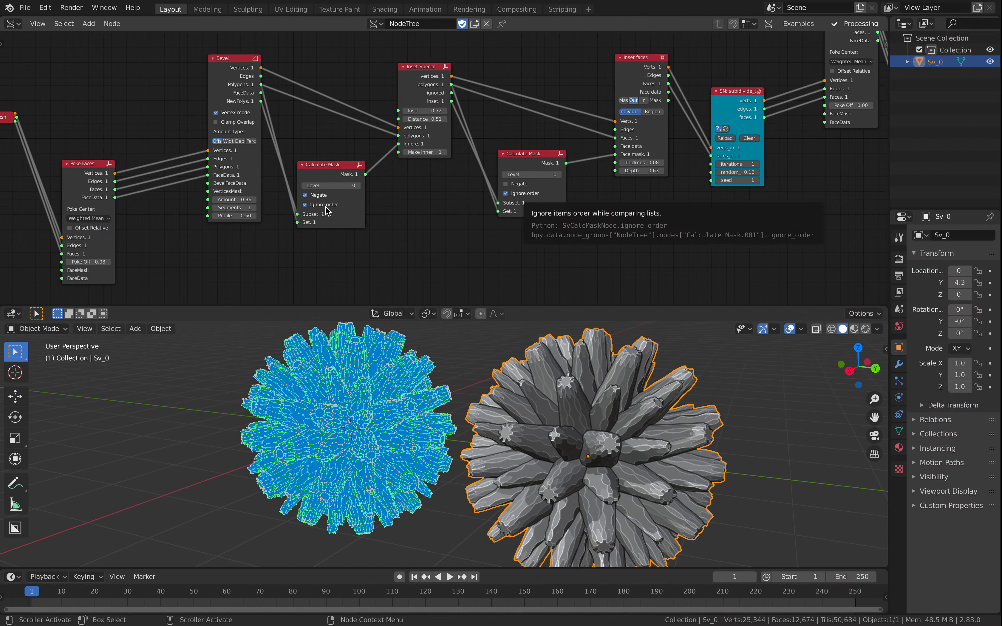
{"action": "scroll", "coordinate": [414, 191], "scroll_direction": "right", "scroll_amount": 5, "text": "ctrl"}
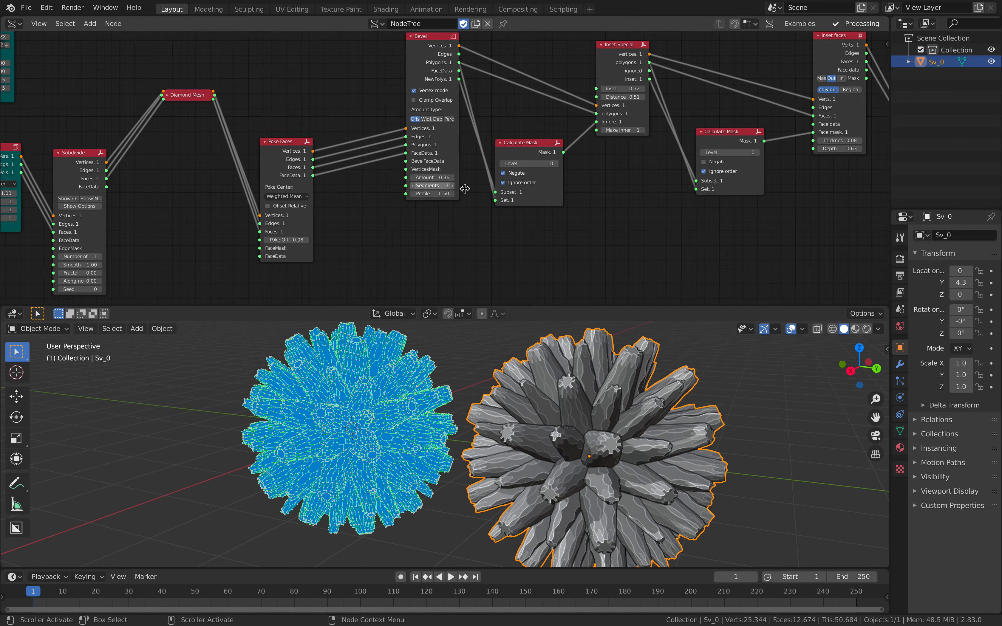
- Save the file and try Inset Special's Make Inner at 0 before restoring it to 1
{"action": "key", "text": "ctrl+s"}
{"action": "scroll", "coordinate": [562, 224], "scroll_direction": "right", "scroll_amount": 3, "text": "ctrl"}
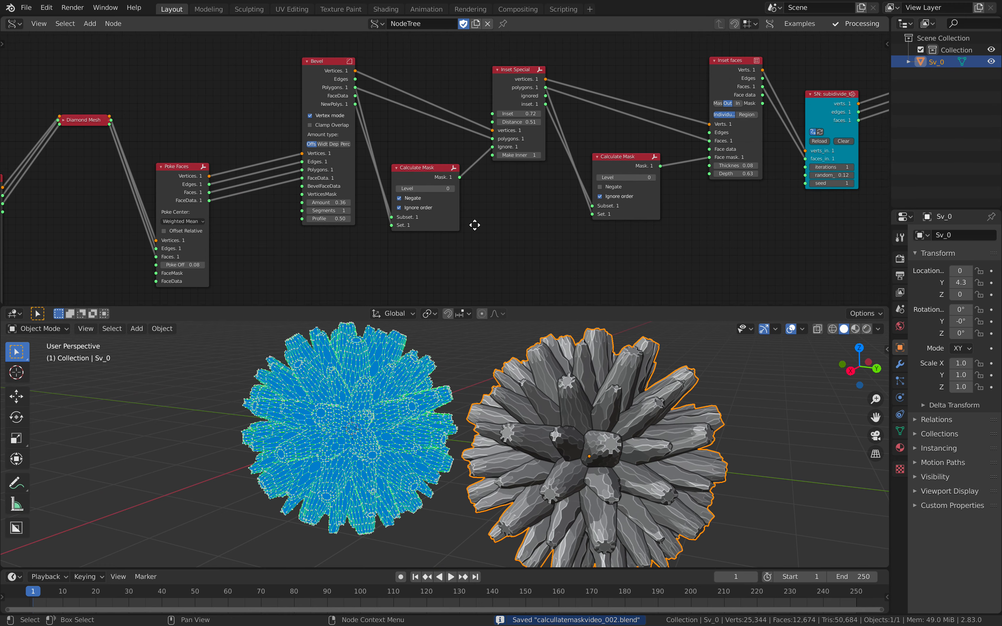
{"action": "scroll", "coordinate": [474, 224], "scroll_direction": "up", "scroll_amount": 3}
{"action": "scroll", "coordinate": [493, 190], "scroll_direction": "up", "scroll_amount": 1}
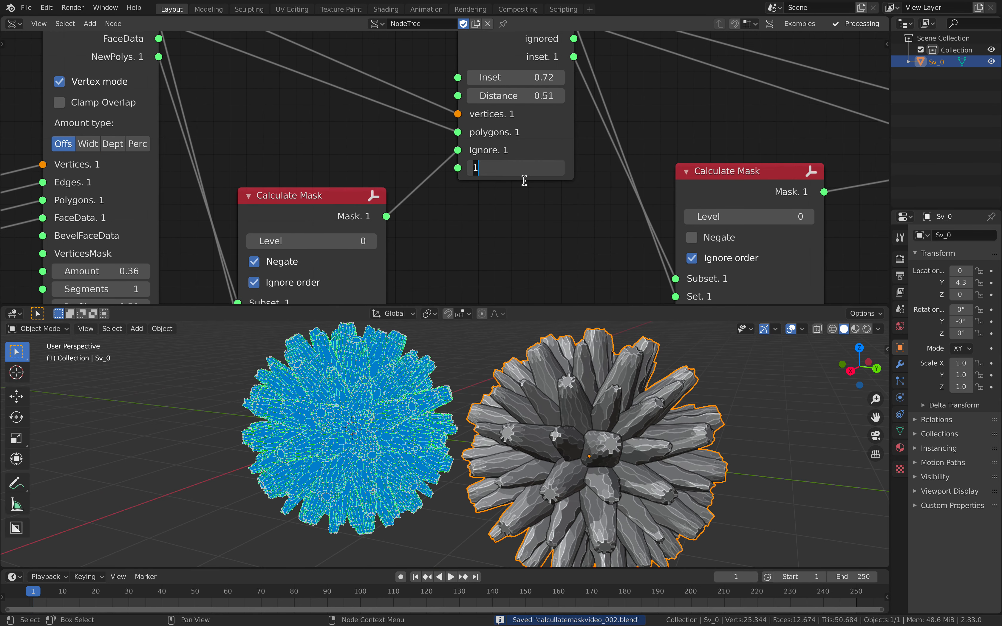
{"action": "key", "text": "Return"}
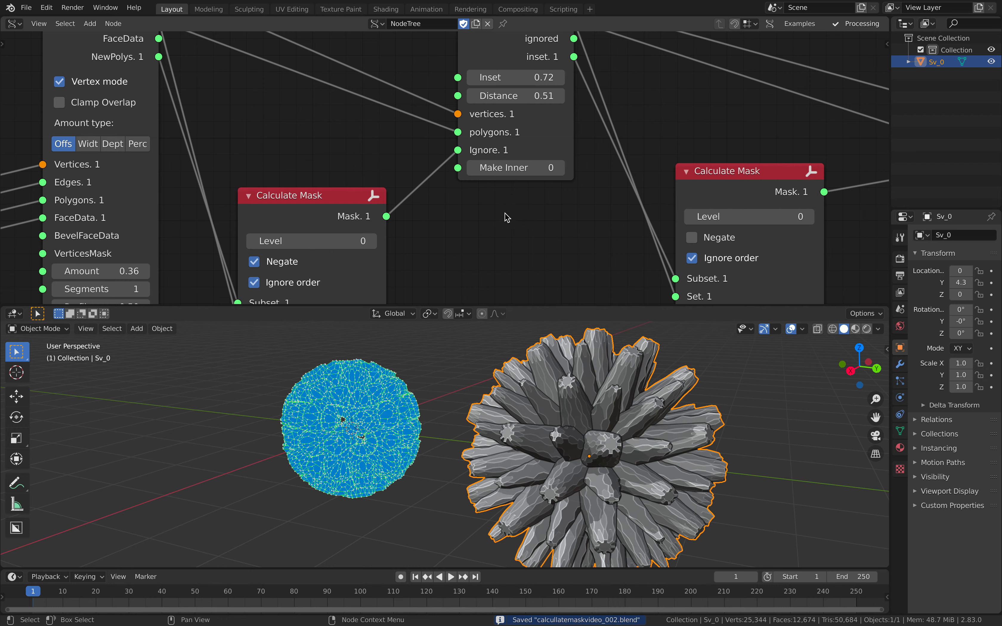
{"action": "key", "text": "Return"}
- Examine the baked mesh next to the live mesh from different angles and distances
{"action": "middle_click_drag", "start_coordinate": [531, 400], "coordinate": [473, 388]}
{"action": "scroll", "coordinate": [587, 423], "scroll_direction": "down", "scroll_amount": 3}
{"action": "scroll", "coordinate": [586, 446], "scroll_direction": "up", "scroll_amount": 3}
{"action": "scroll", "coordinate": [549, 423], "scroll_direction": "up", "scroll_amount": 2}
{"action": "scroll", "coordinate": [549, 423], "scroll_direction": "down", "scroll_amount": 3}
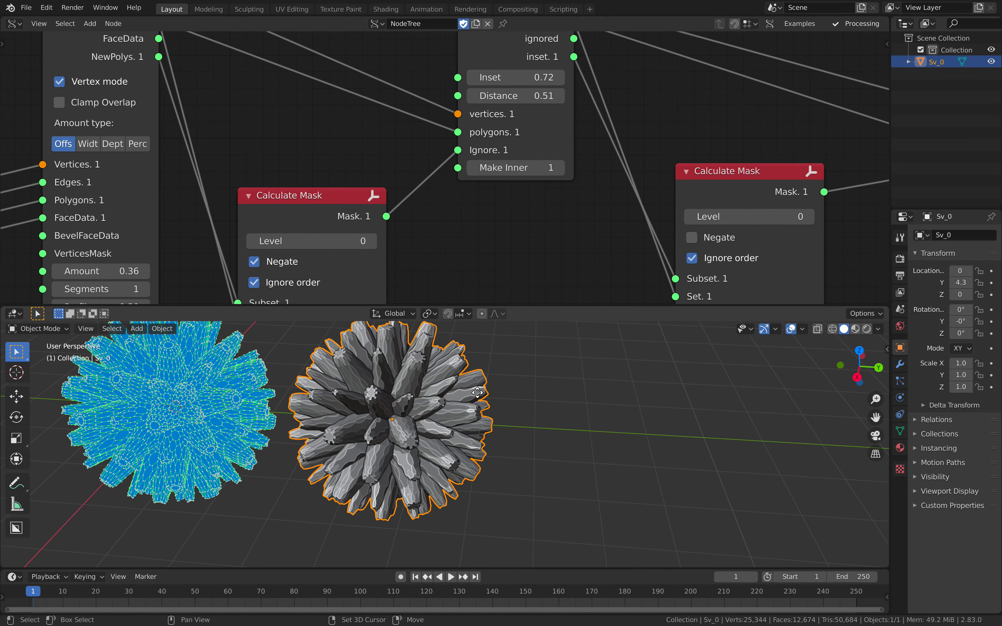
{"action": "key", "text": "shift+d"}
{"action": "key", "text": "y"}
{"action": "left_click", "coordinate": [644, 415]}
{"action": "key", "text": "Delete"}
- Examine the baked mesh's tube ends up close and bring the whole node tree and both meshes into view
{"action": "middle_click_drag", "start_coordinate": [557, 404], "coordinate": [675, 362]}
{"action": "scroll", "coordinate": [613, 432], "scroll_direction": "up", "scroll_amount": 4}
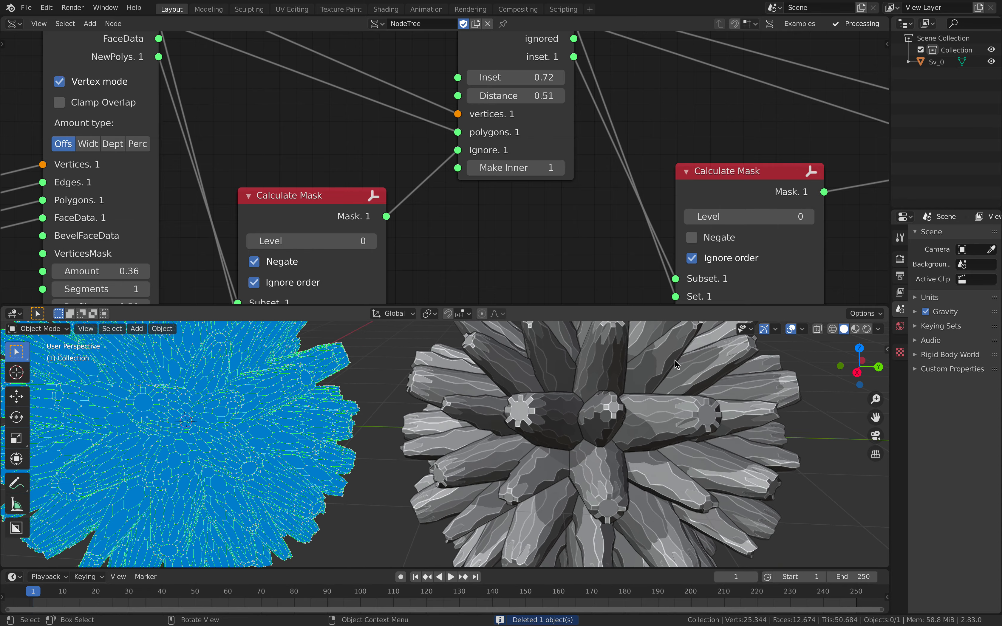
{"action": "left_click_drag", "start_coordinate": [640, 307], "coordinate": [640, 289]}
{"action": "scroll", "coordinate": [599, 262], "scroll_direction": "down", "scroll_amount": 7}
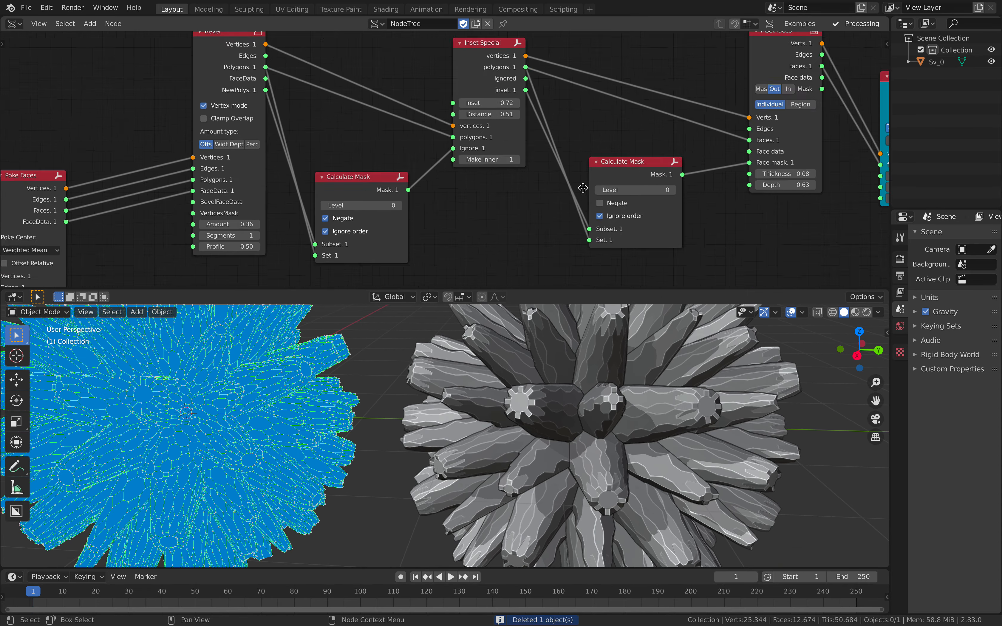
{"action": "middle_click_drag", "start_coordinate": [672, 416], "coordinate": [680, 390]}
{"action": "scroll", "coordinate": [601, 412], "scroll_direction": "down", "scroll_amount": 3}
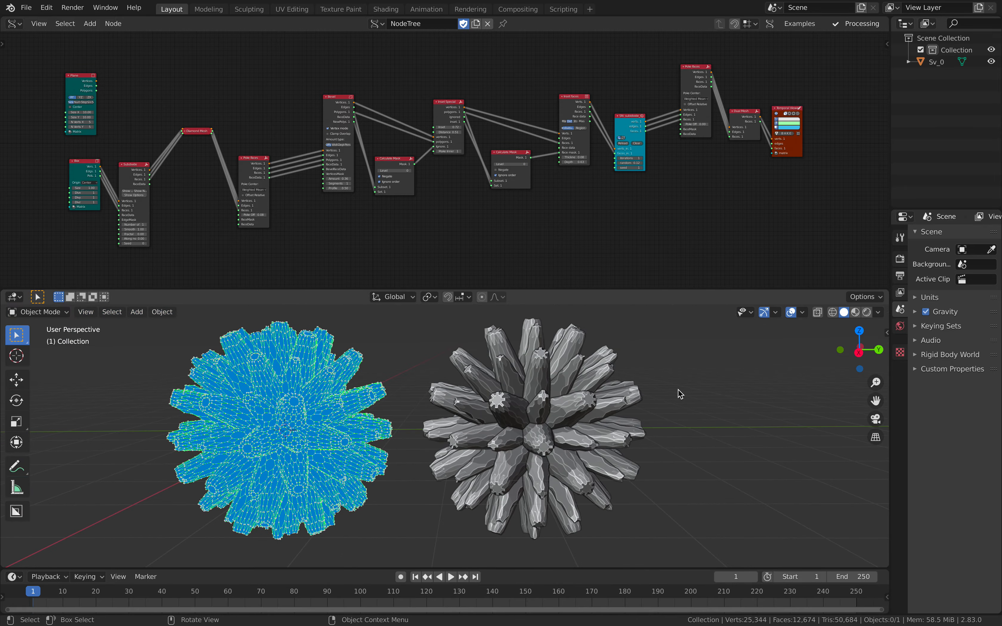